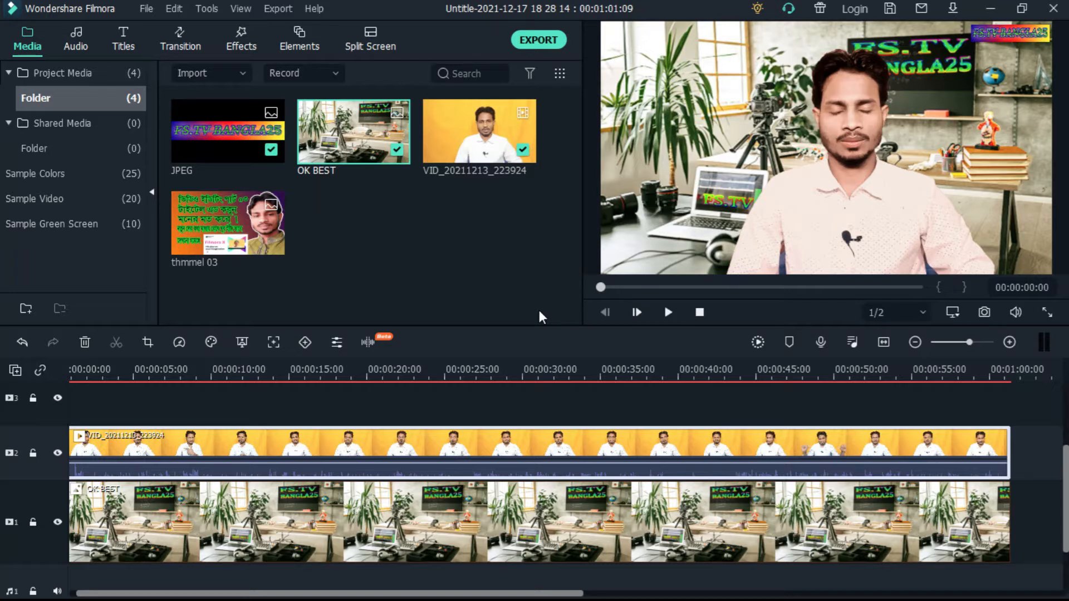
Add the New LowerThirds 2 title to the empty track above the video, starting at about 00:00:01:20, and open its text settings
{"action": "left_click", "coordinate": [120, 42]}
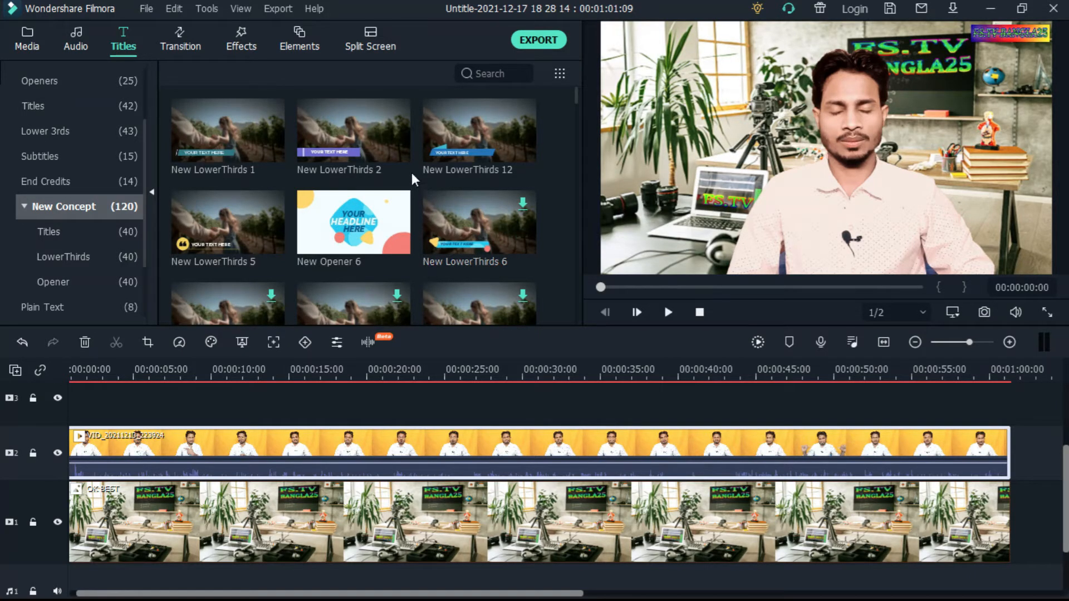
{"action": "left_click", "coordinate": [313, 149]}
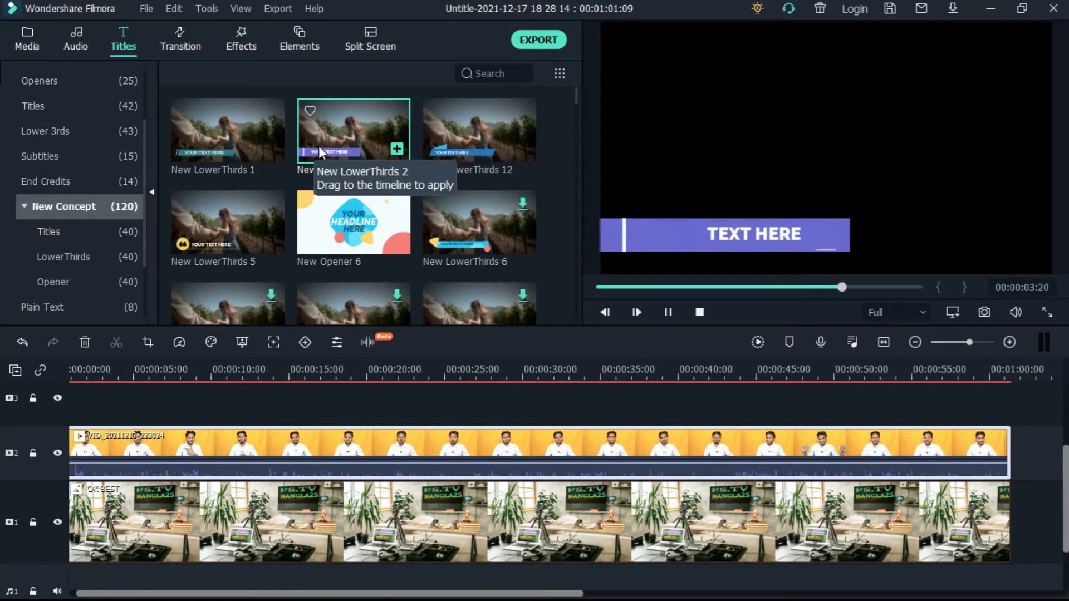
{"action": "left_click_drag", "start_coordinate": [319, 146], "coordinate": [163, 416]}
{"action": "scroll", "coordinate": [331, 503], "scroll_direction": "up", "scroll_amount": 3}
{"action": "double_click", "coordinate": [223, 487]}
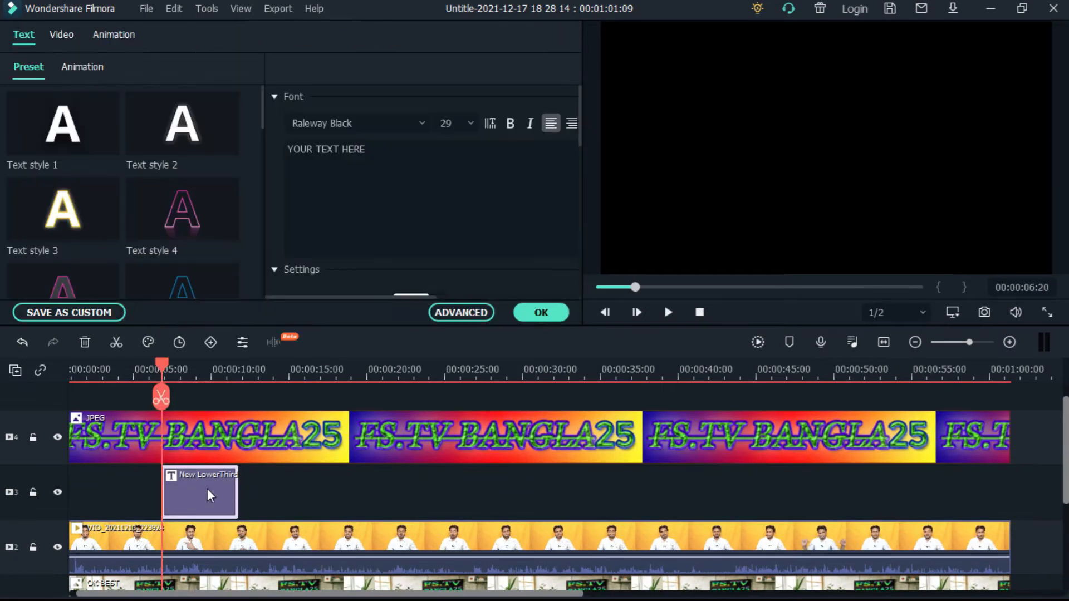
{"action": "left_click_drag", "start_coordinate": [230, 486], "coordinate": [121, 485]}
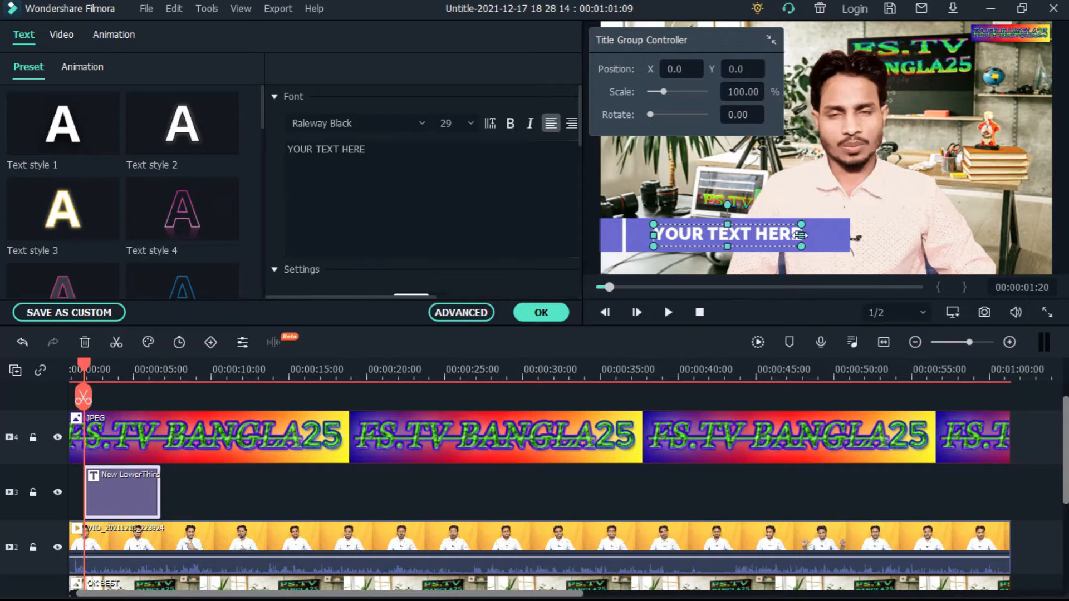
Replace the lower third's placeholder text with FS.TV BANGLA 25
{"action": "left_click", "coordinate": [383, 152]}
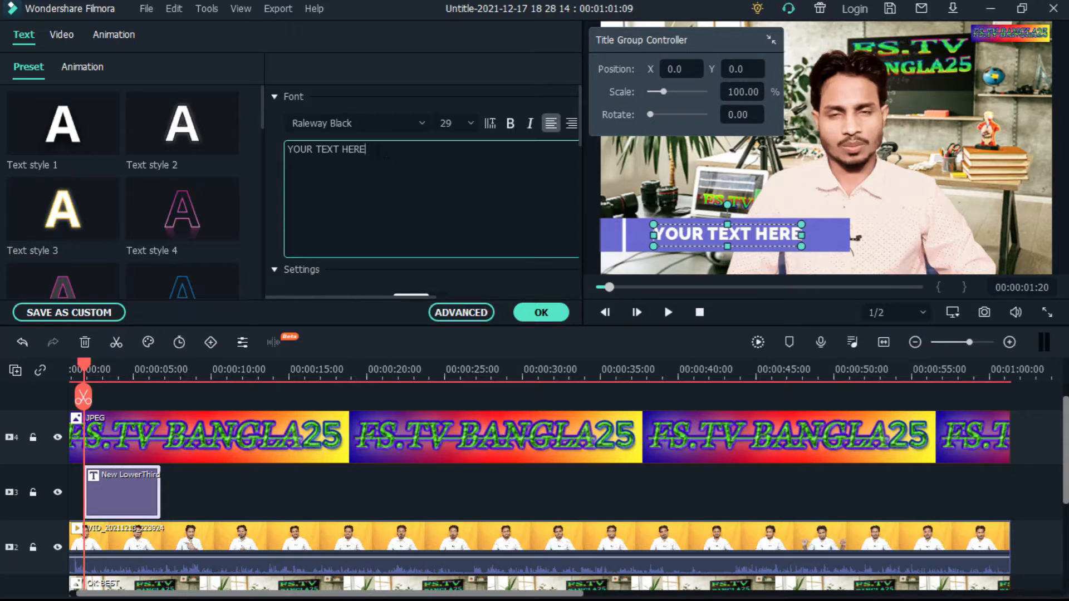
{"action": "left_click", "coordinate": [118, 481]}
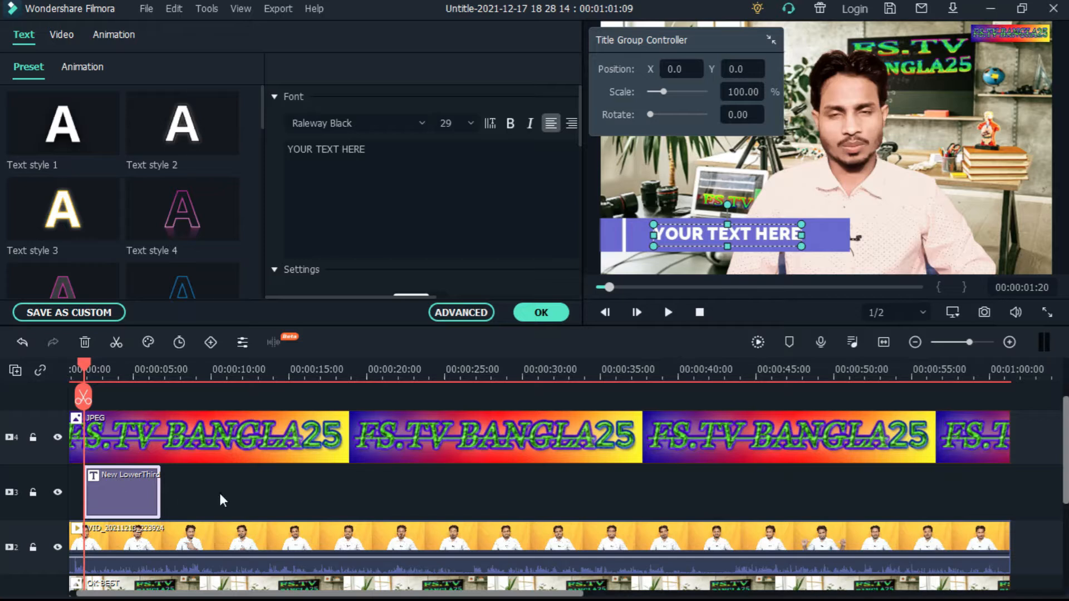
{"action": "left_click", "coordinate": [270, 494]}
{"action": "left_click", "coordinate": [114, 494]}
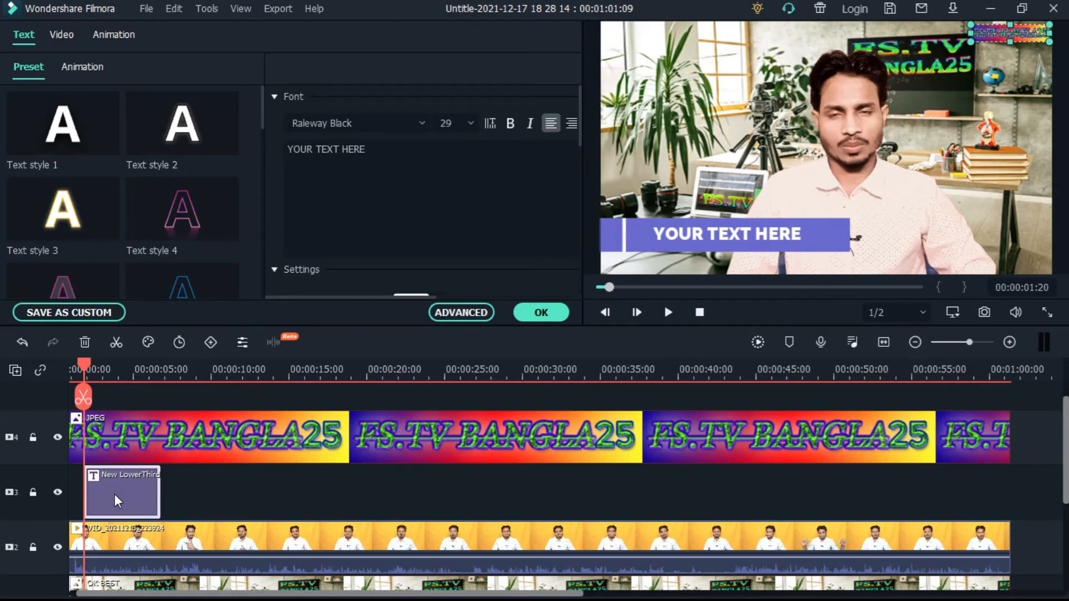
{"action": "mouse_move", "coordinate": [96, 99]}
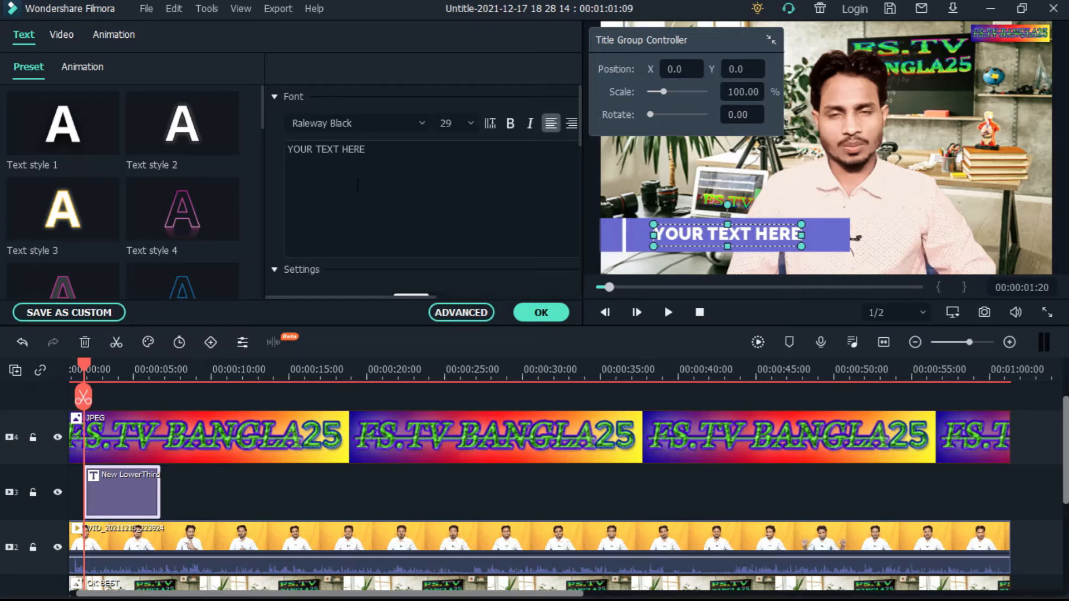
{"action": "key", "text": "ctrl+a"}
{"action": "type", "text": "FS.TV BANGLA 25"}
Resize the purple bar behind the title text, pulling in its right end and reducing its height
{"action": "left_click", "coordinate": [842, 235]}
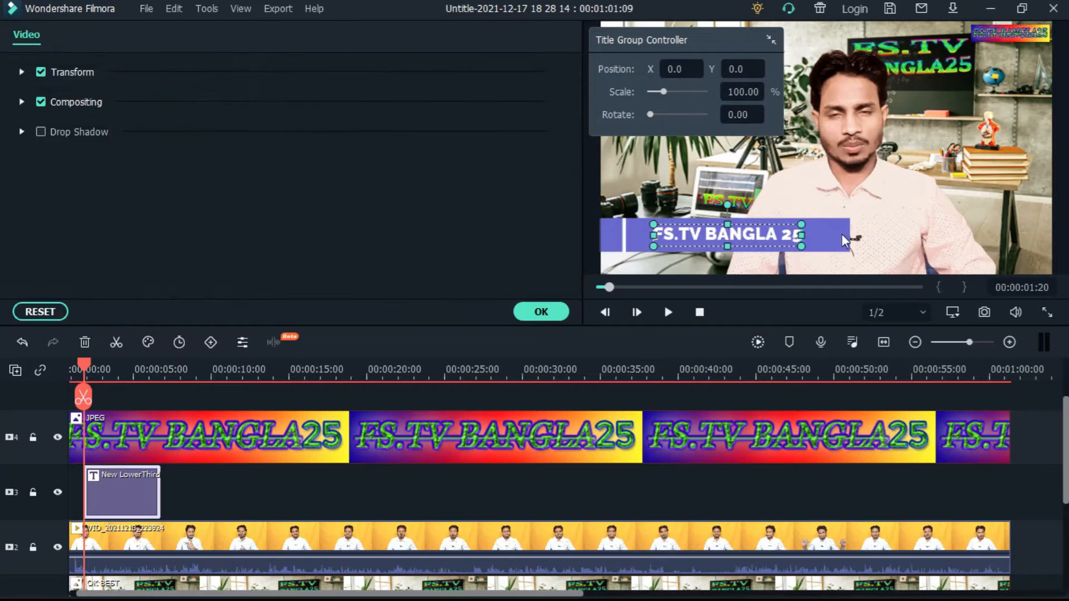
{"action": "left_click", "coordinate": [841, 234]}
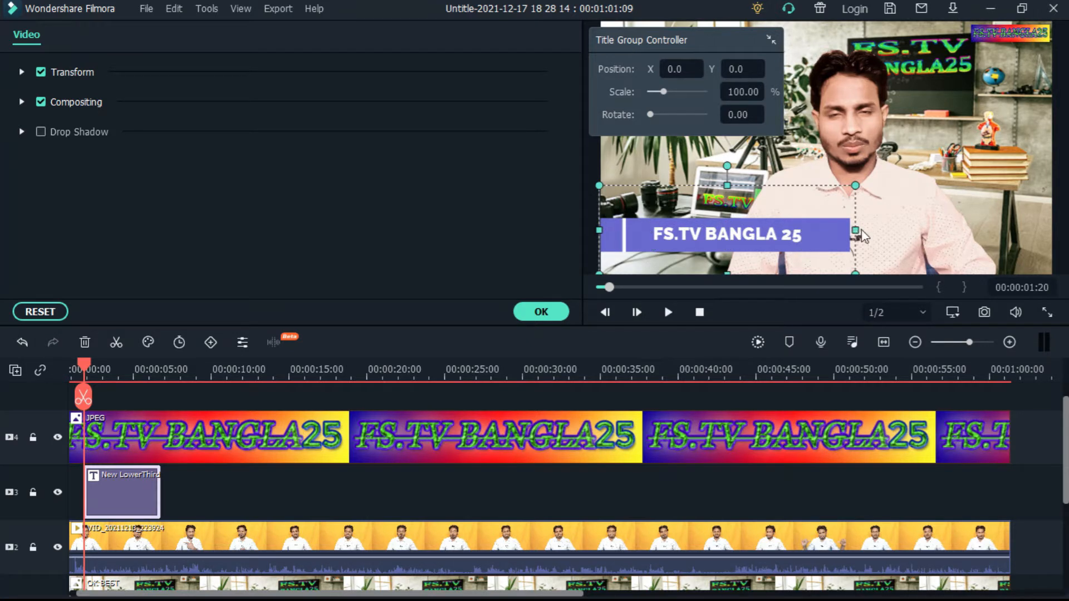
{"action": "left_click_drag", "start_coordinate": [855, 230], "coordinate": [819, 236]}
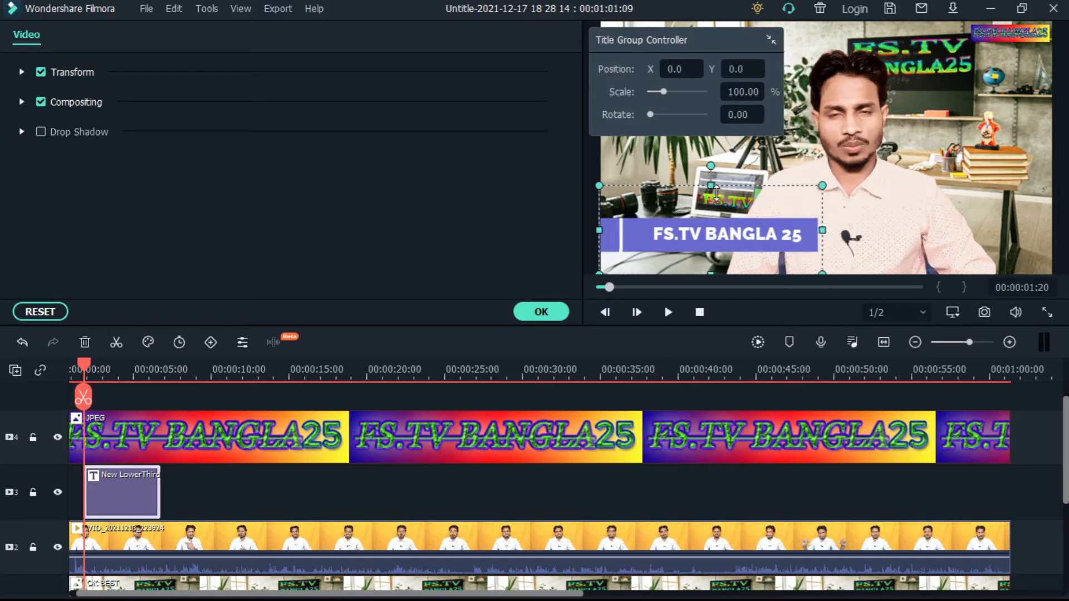
{"action": "left_click_drag", "start_coordinate": [717, 192], "coordinate": [717, 210]}
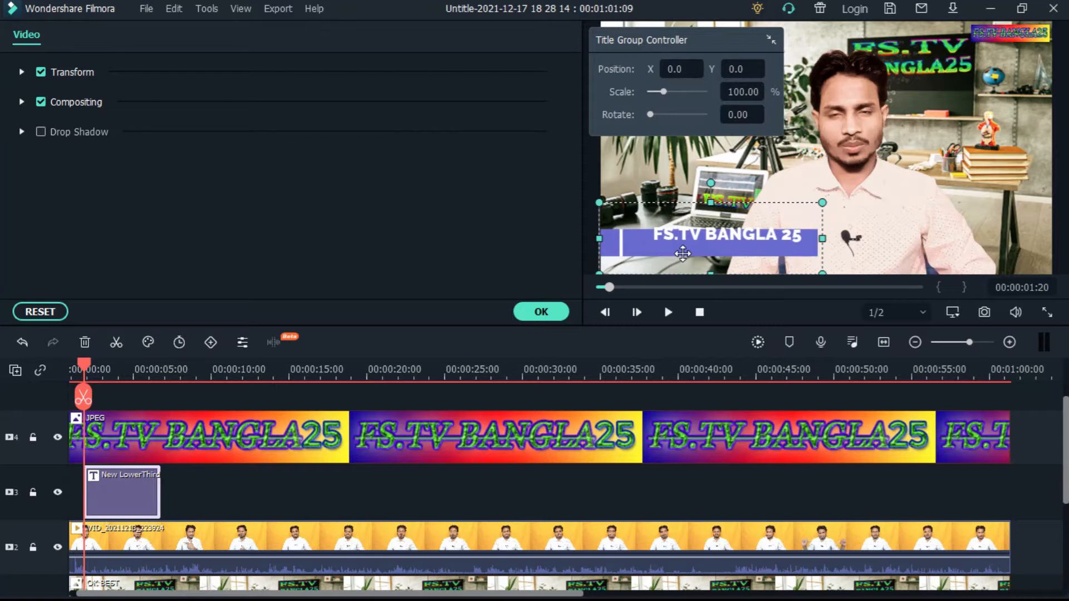
Shift the purple bar slightly left and adjust it vertically until it lines up with the FS.TV BANGLA 25 text
{"action": "left_click_drag", "start_coordinate": [682, 253], "coordinate": [670, 239]}
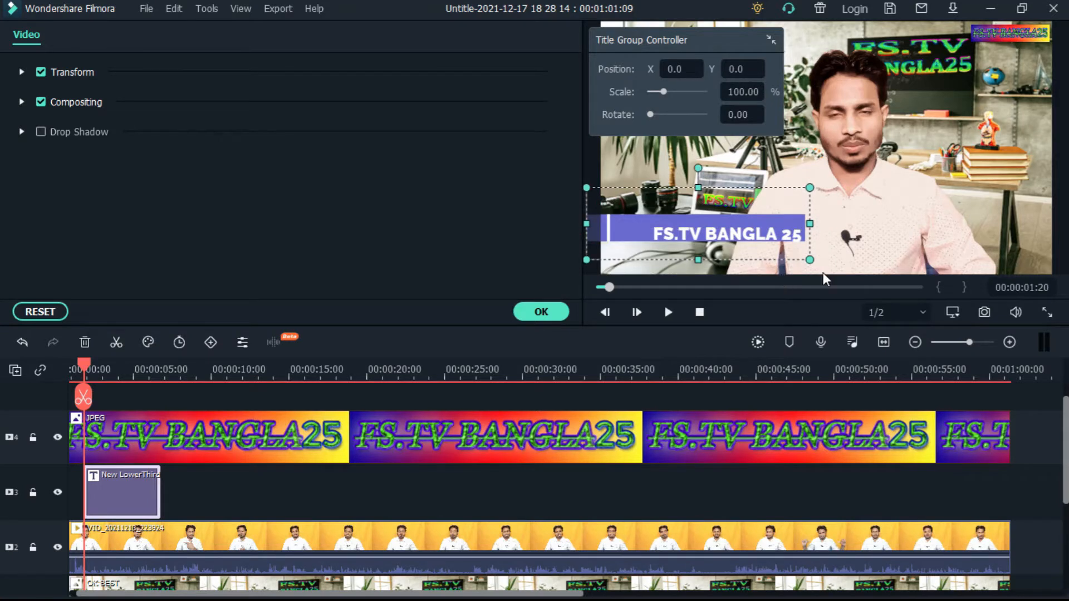
{"action": "key", "text": "Down"}
{"action": "key", "text": "Down"}
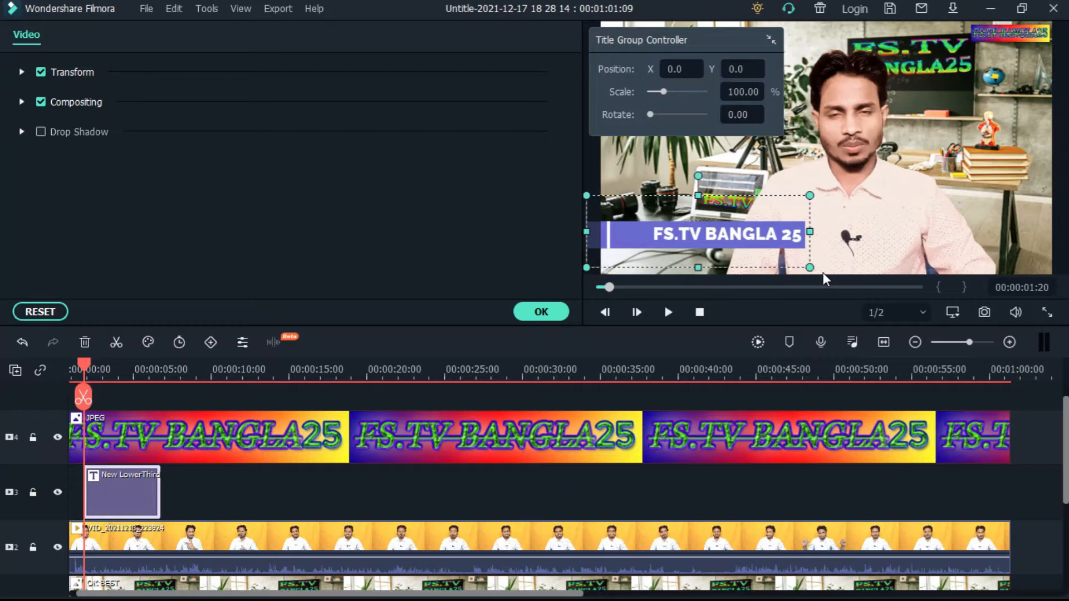
{"action": "key", "text": "Down"}
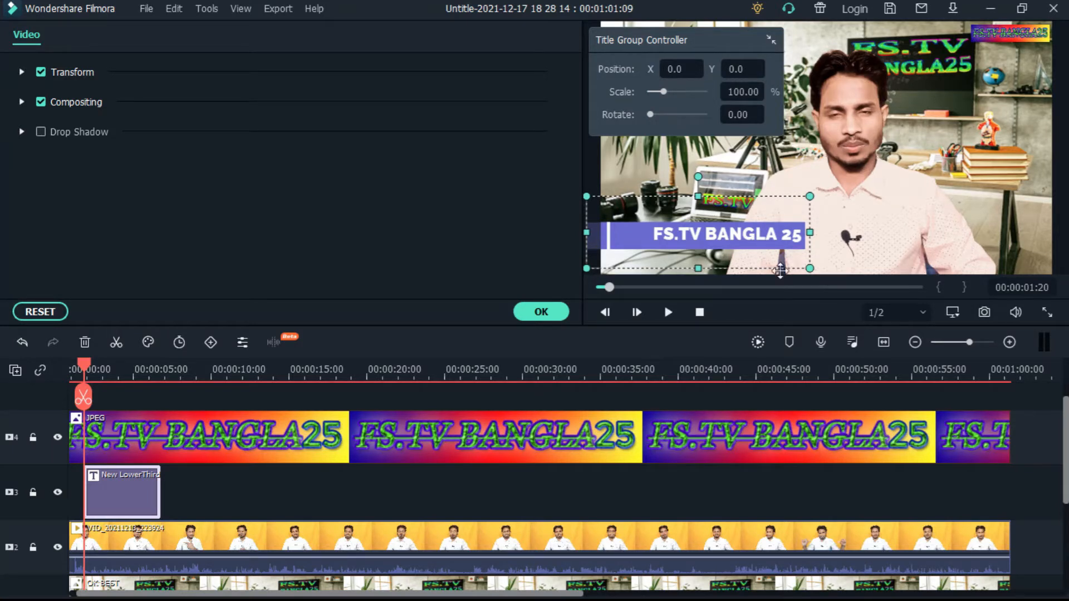
{"action": "key", "text": "Down"}
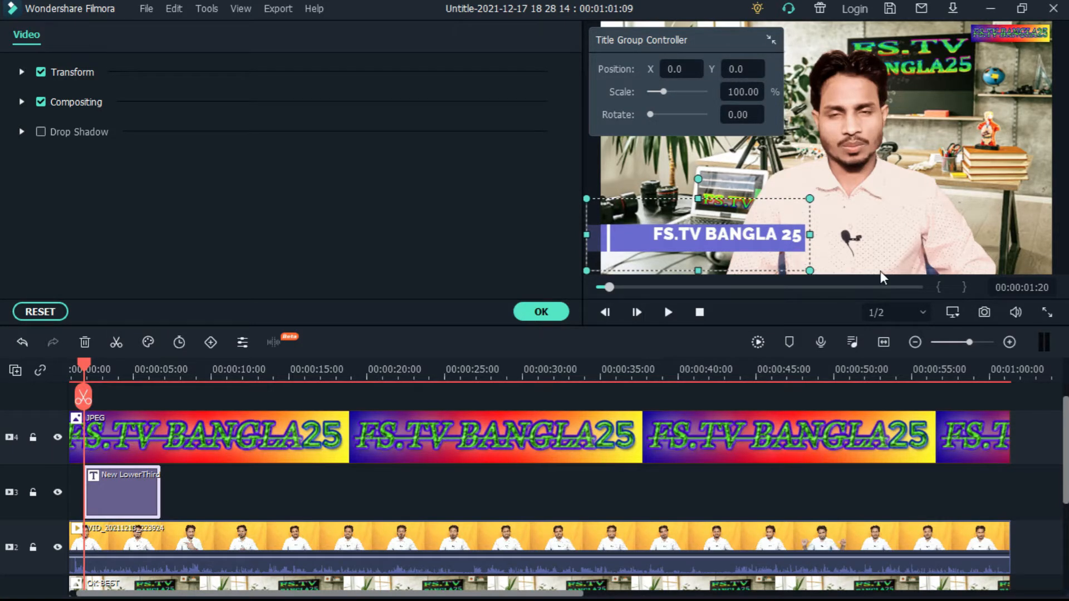
{"action": "key", "text": "Right"}
{"action": "key", "text": "Up"}
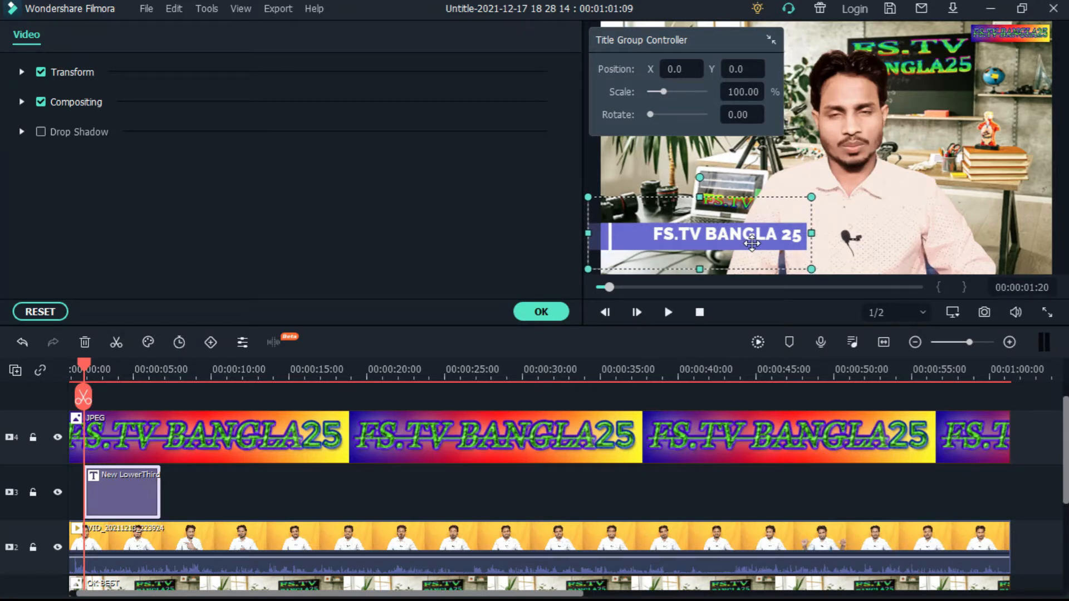
{"action": "key", "text": "Up"}
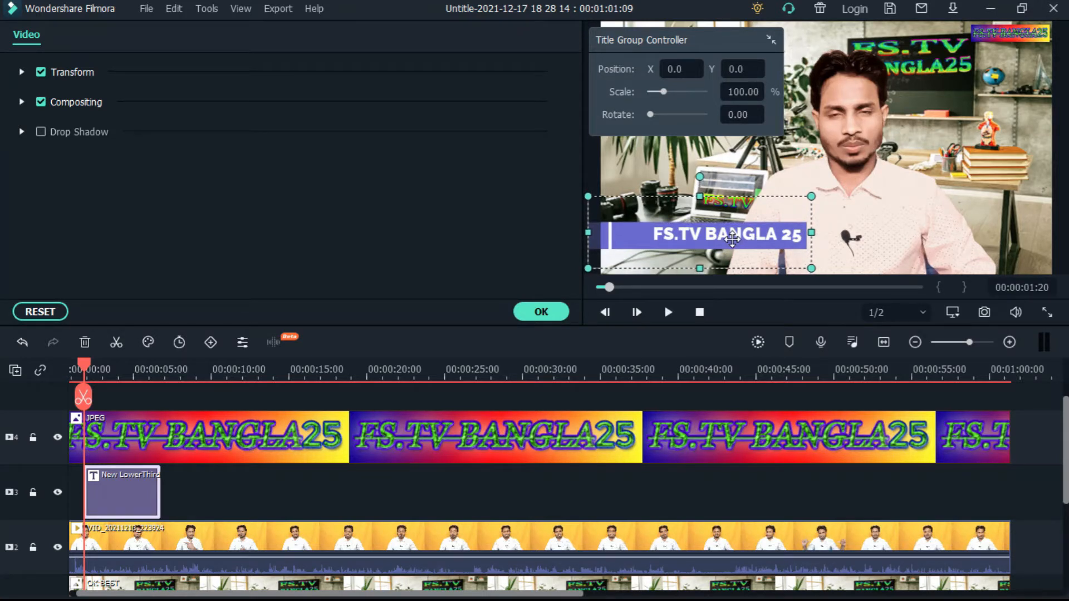
Move the FS.TV BANGLA 25 text left along the bar and shorten the bar's right end to fit the text
{"action": "double_click", "coordinate": [711, 239]}
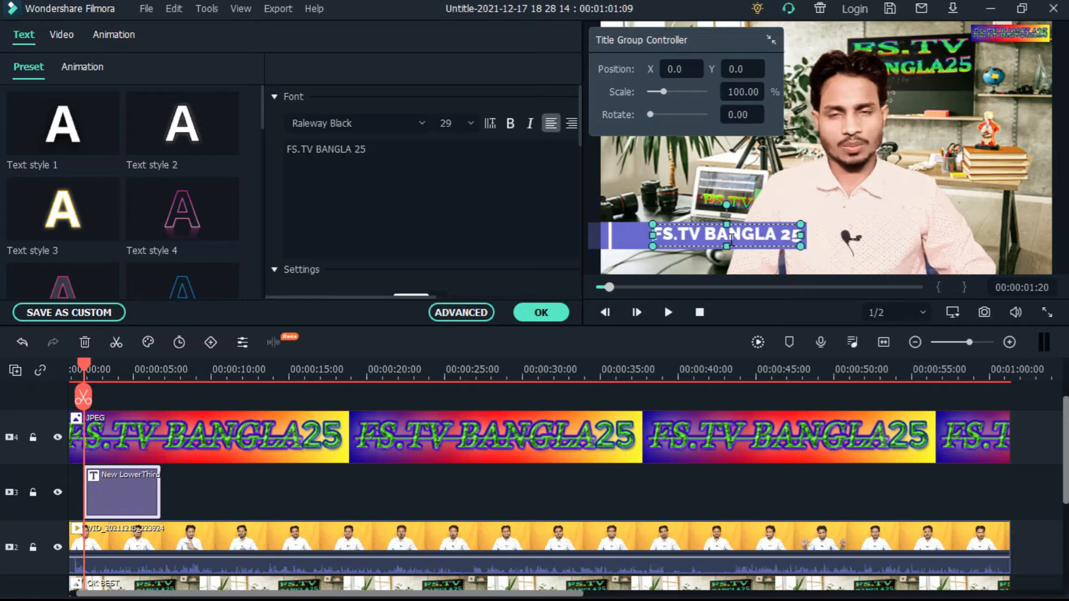
{"action": "left_click", "coordinate": [769, 236]}
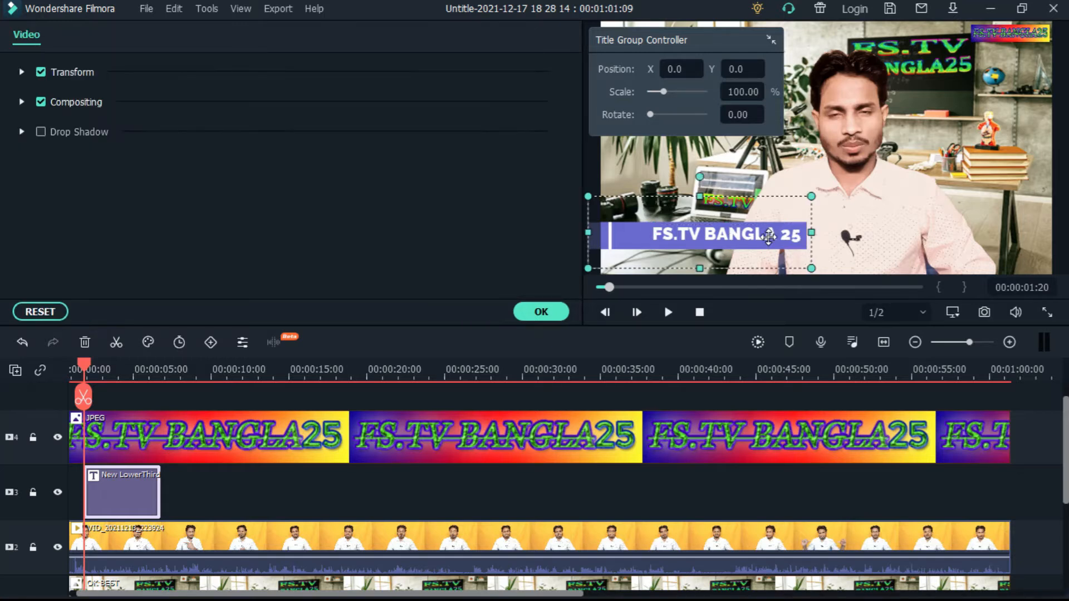
{"action": "left_click", "coordinate": [769, 237]}
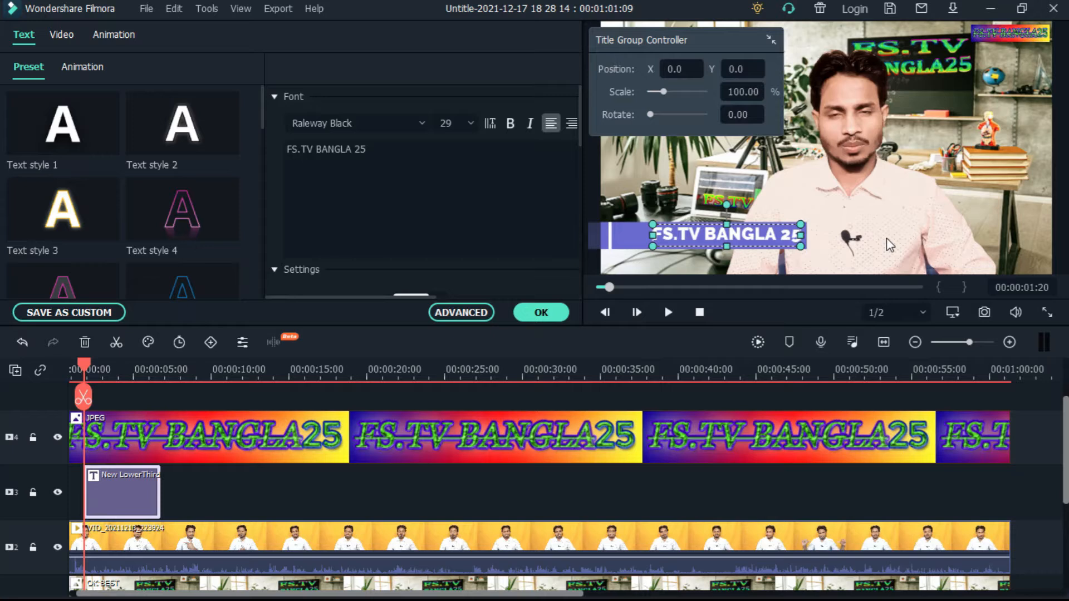
{"action": "key", "text": "Left"}
{"action": "key", "text": "Left"}
{"action": "key", "text": "Left"}
{"action": "key", "text": "Left"}
{"action": "key", "text": "Left"}
{"action": "key", "text": "Left"}
{"action": "key", "text": "Left"}
{"action": "key", "text": "Left"}
{"action": "key", "text": "Right"}
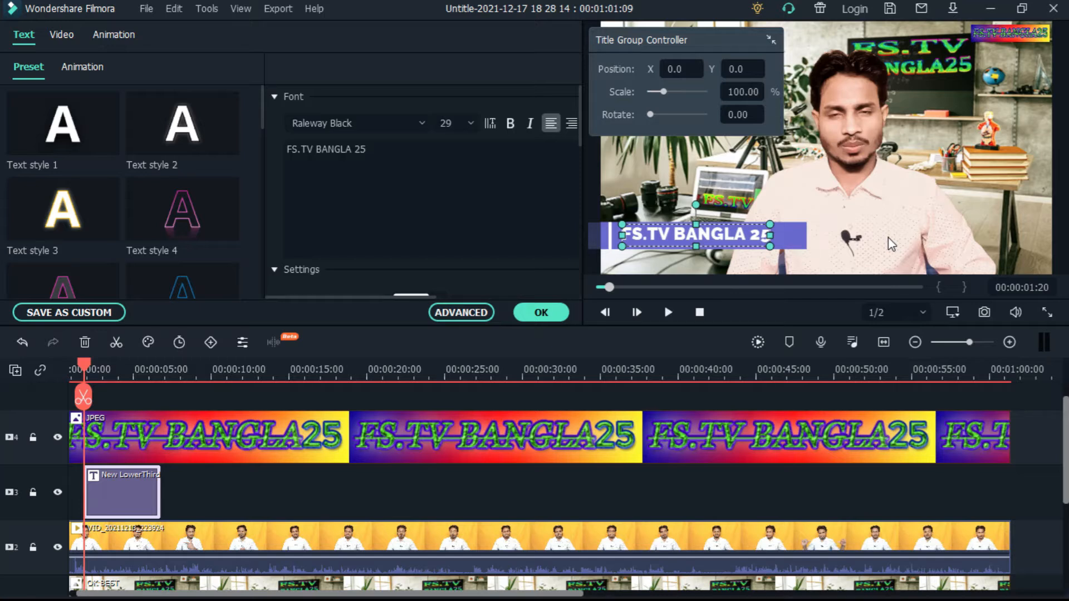
{"action": "left_click", "coordinate": [785, 236]}
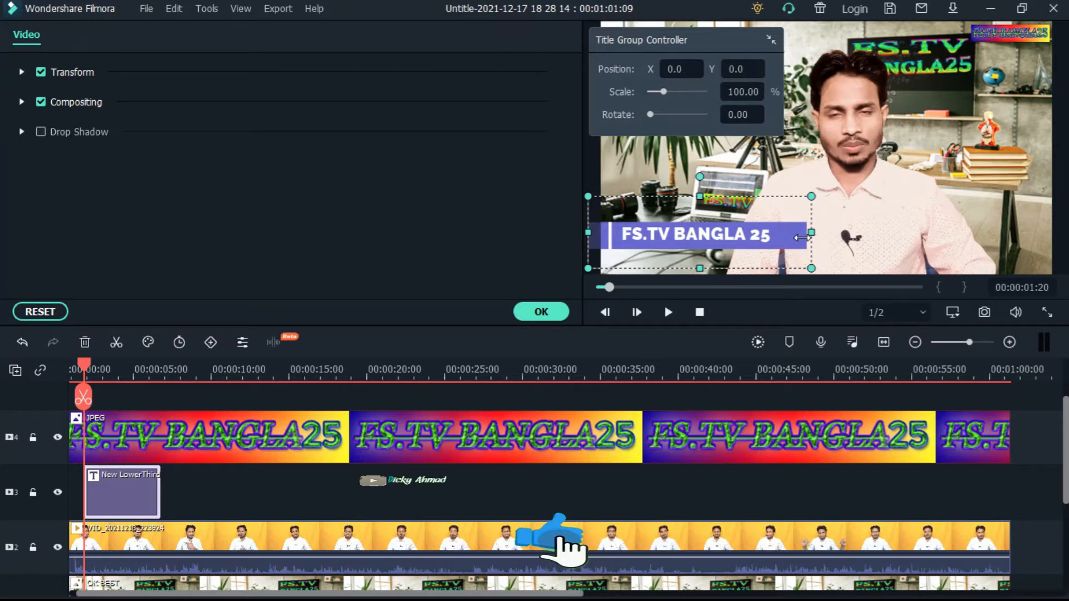
{"action": "left_click_drag", "start_coordinate": [802, 238], "coordinate": [779, 236]}
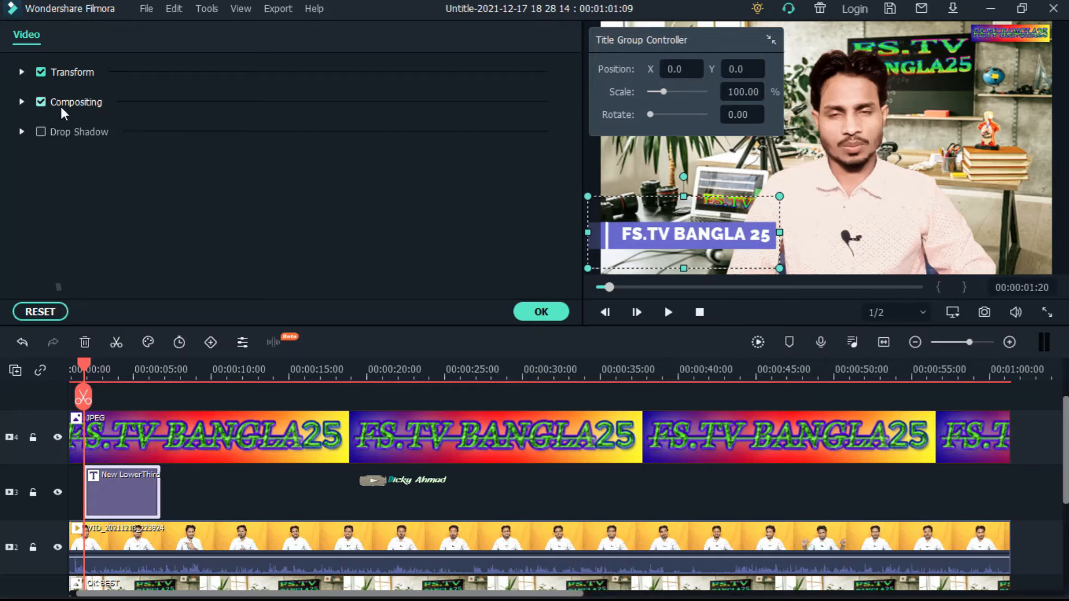
Set the purple bar's opacity to 69.43%, enable its drop shadow with distance 11, and apply the settings
{"action": "left_click", "coordinate": [22, 102]}
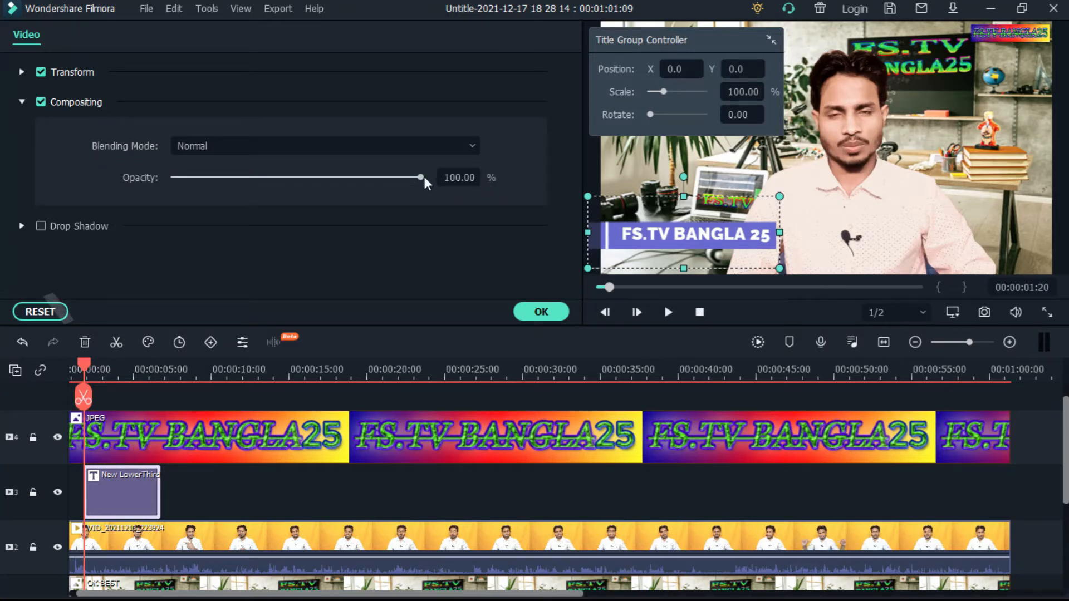
{"action": "left_click_drag", "start_coordinate": [423, 177], "coordinate": [334, 177]}
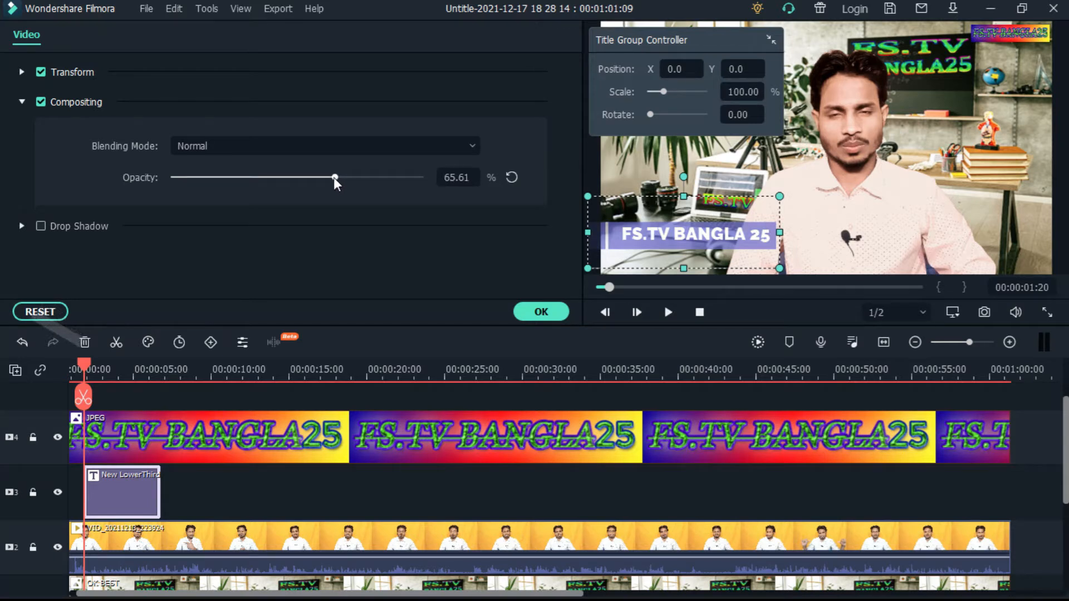
{"action": "left_click_drag", "start_coordinate": [334, 177], "coordinate": [242, 188]}
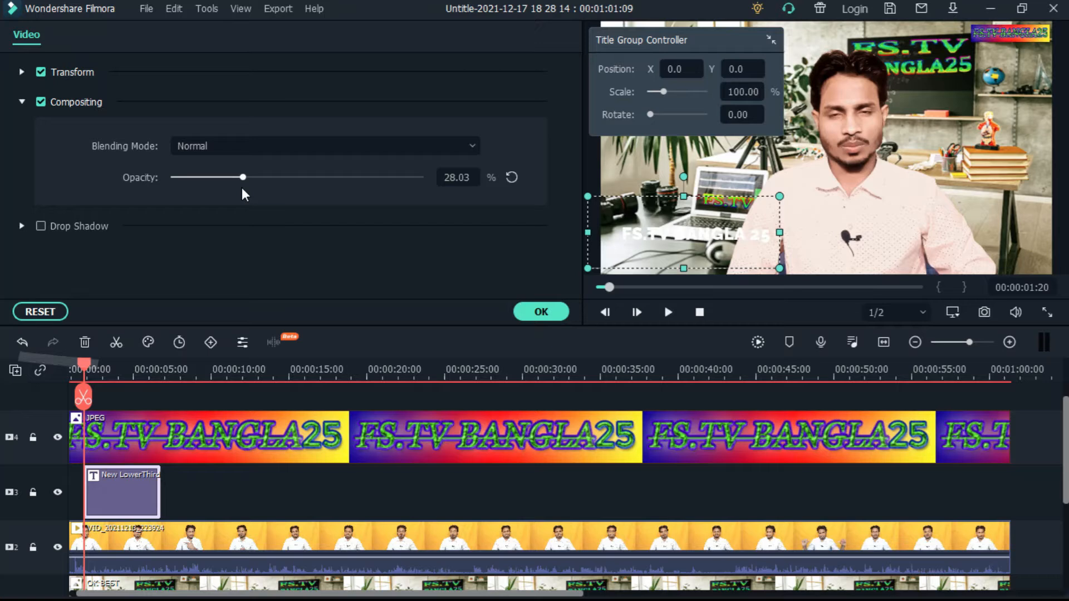
{"action": "left_click_drag", "start_coordinate": [241, 188], "coordinate": [321, 189]}
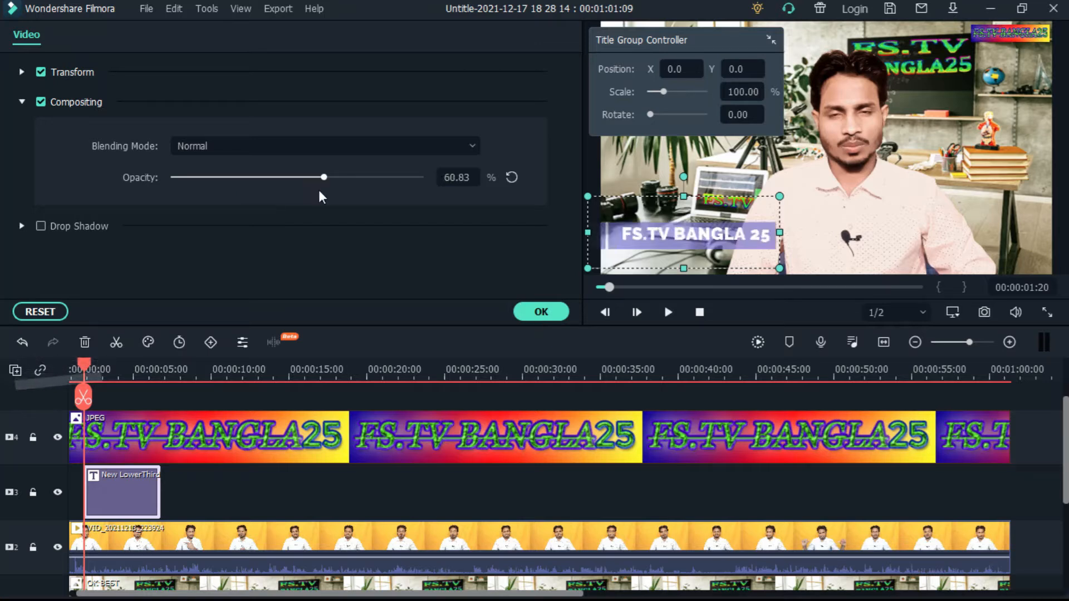
{"action": "left_click", "coordinate": [60, 223]}
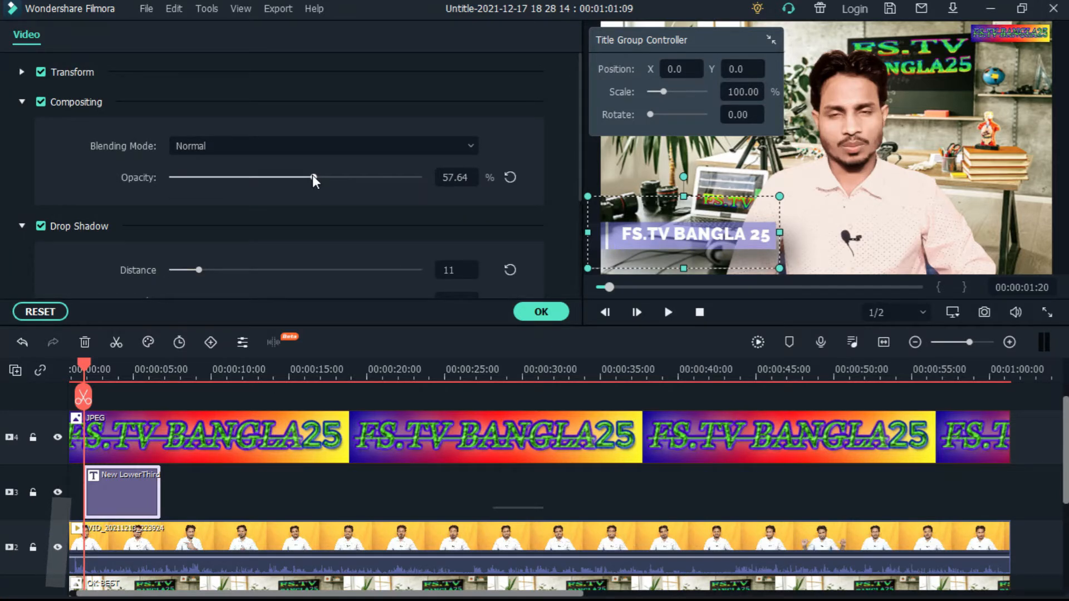
{"action": "left_click_drag", "start_coordinate": [313, 178], "coordinate": [343, 177]}
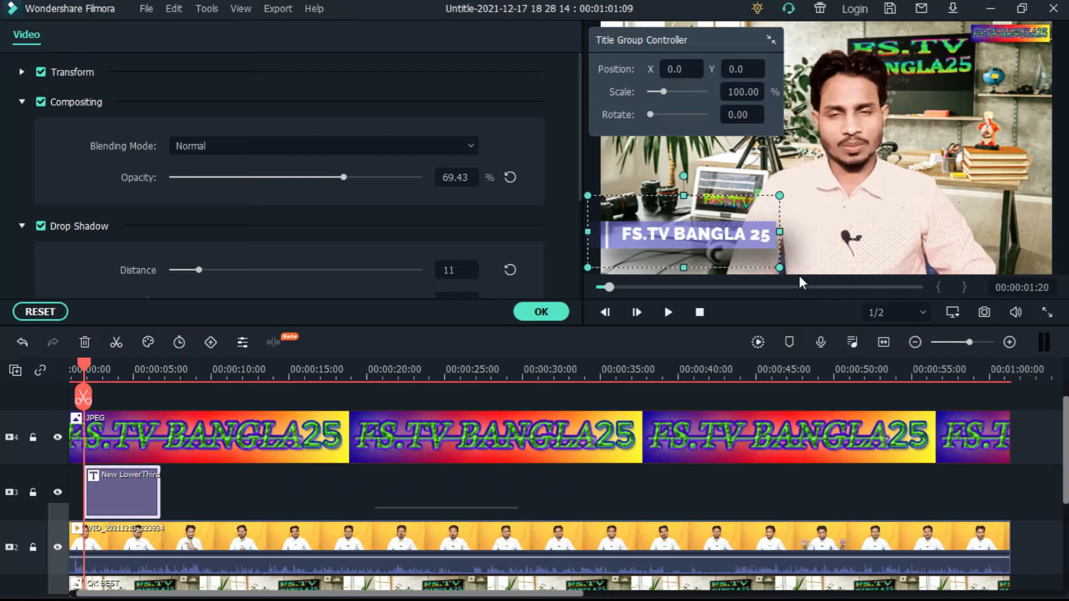
{"action": "left_click", "coordinate": [542, 312]}
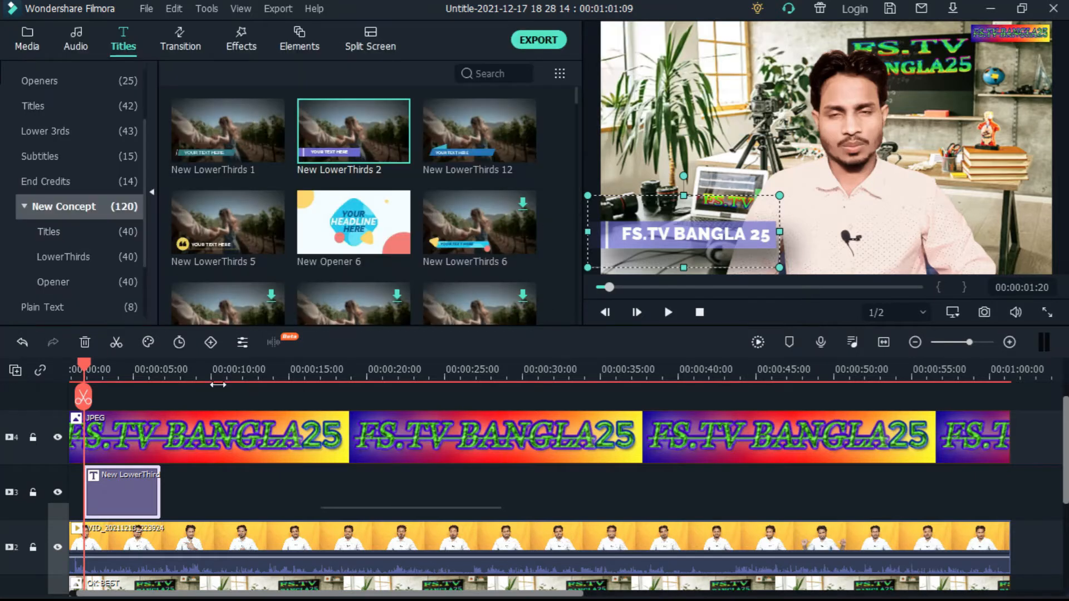
Reopen the lower-third title and apply the Text style 17 preset to the FS.TV BANGLA 25 text
{"action": "double_click", "coordinate": [129, 465]}
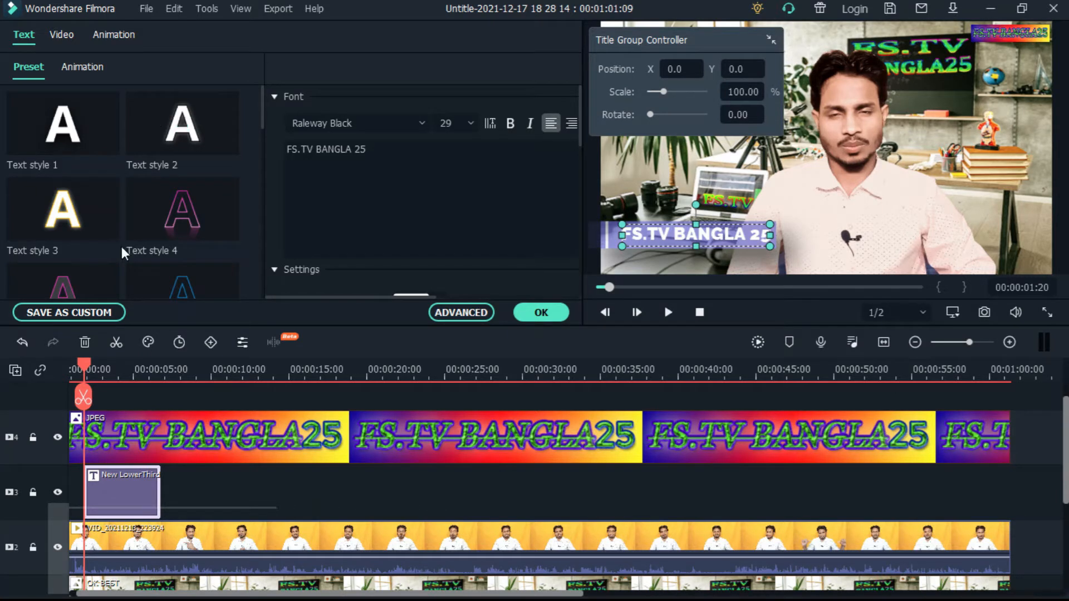
{"action": "scroll", "coordinate": [122, 246], "scroll_direction": "down", "scroll_amount": 8}
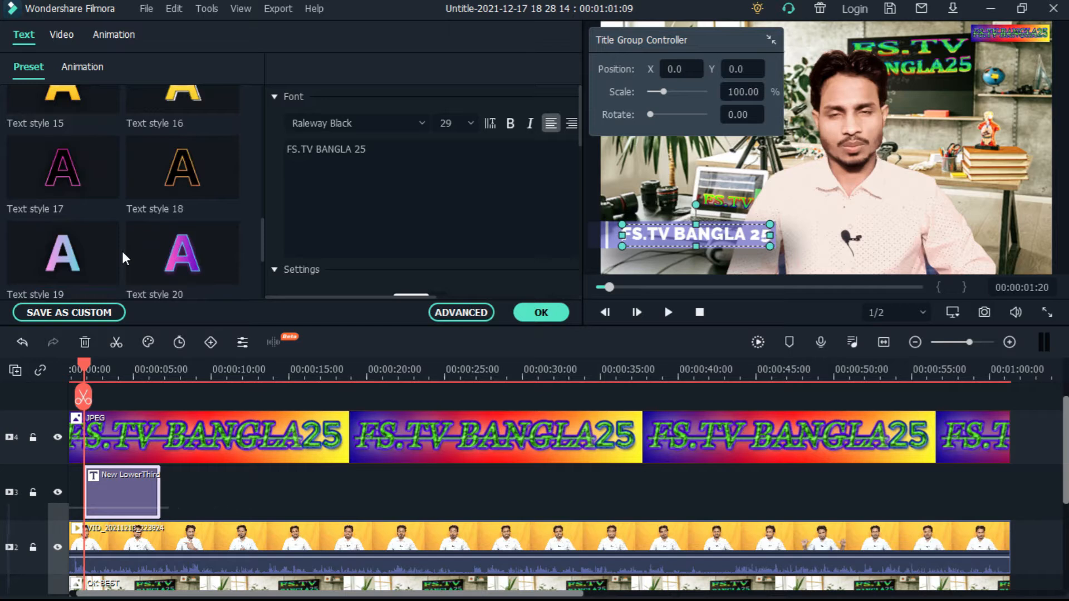
{"action": "left_click", "coordinate": [63, 167]}
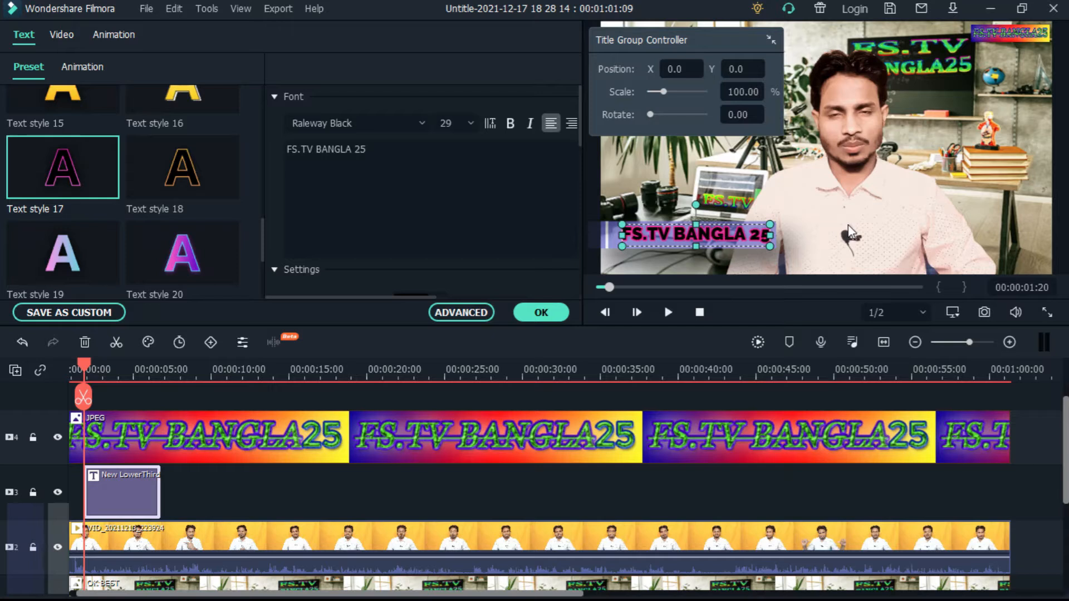
{"action": "left_click", "coordinate": [609, 244]}
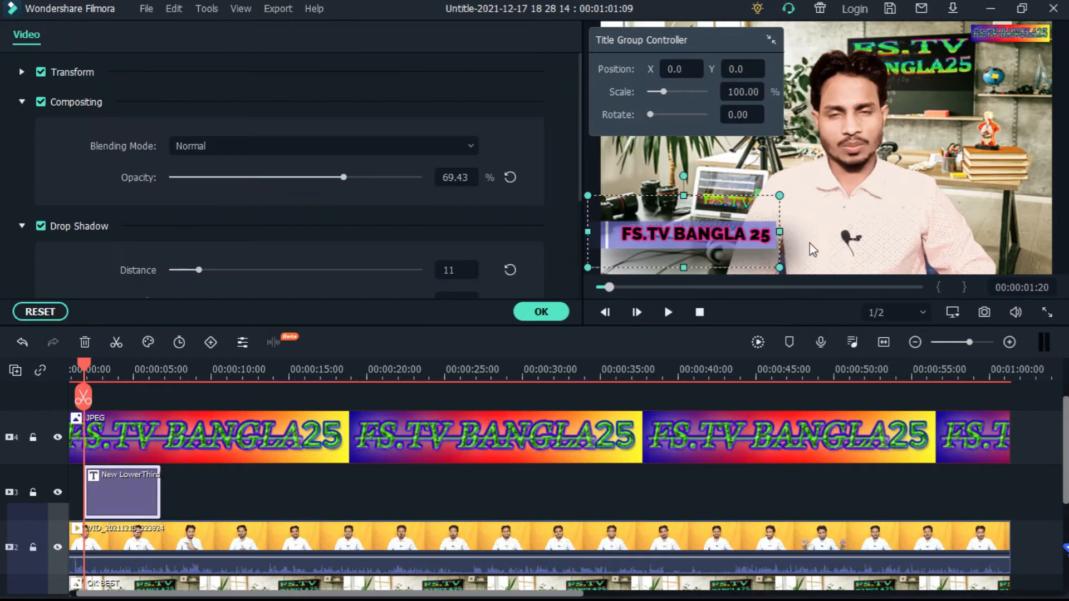
Select the FS.TV BANGLA 25 text in the preview and apply the Text style 20 preset
{"action": "left_click", "coordinate": [692, 234]}
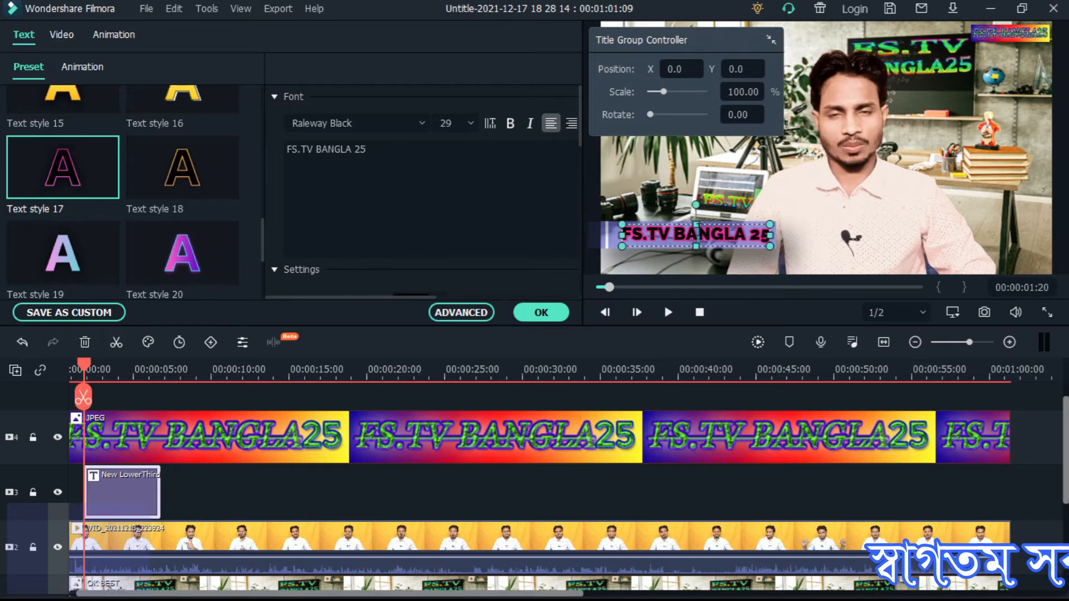
{"action": "mouse_move", "coordinate": [196, 258]}
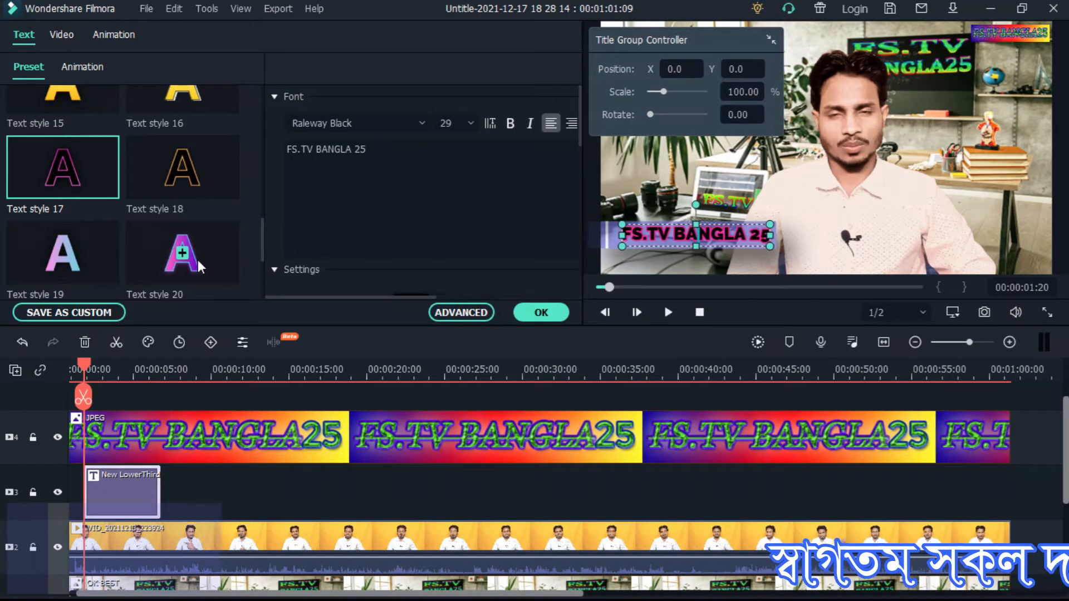
{"action": "left_click", "coordinate": [186, 262]}
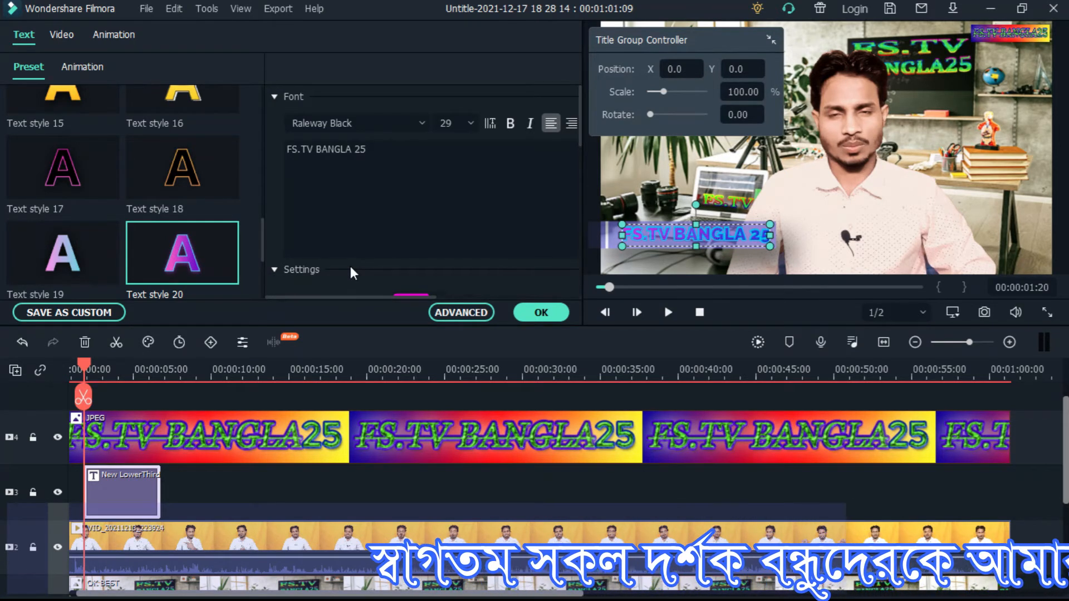
Try Roboto Condensed Bold Italic and neighbouring Roboto fonts on the FS.TV BANGLA 25 text, settling on Roboto Italic
{"action": "left_click", "coordinate": [416, 122]}
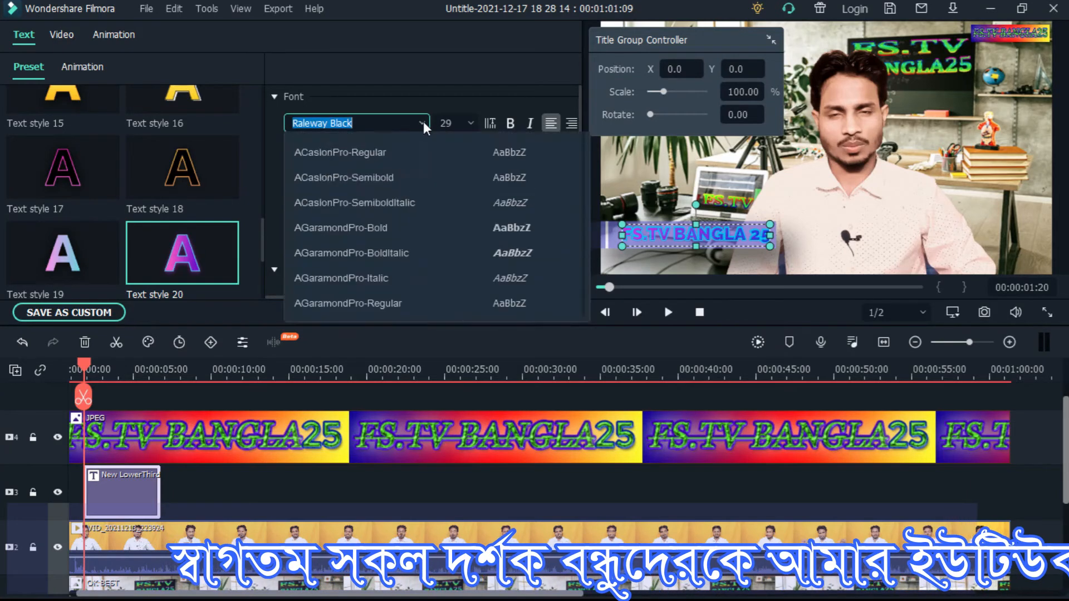
{"action": "scroll", "coordinate": [430, 315], "scroll_direction": "down", "scroll_amount": 5}
{"action": "scroll", "coordinate": [431, 316], "scroll_direction": "down", "scroll_amount": 5}
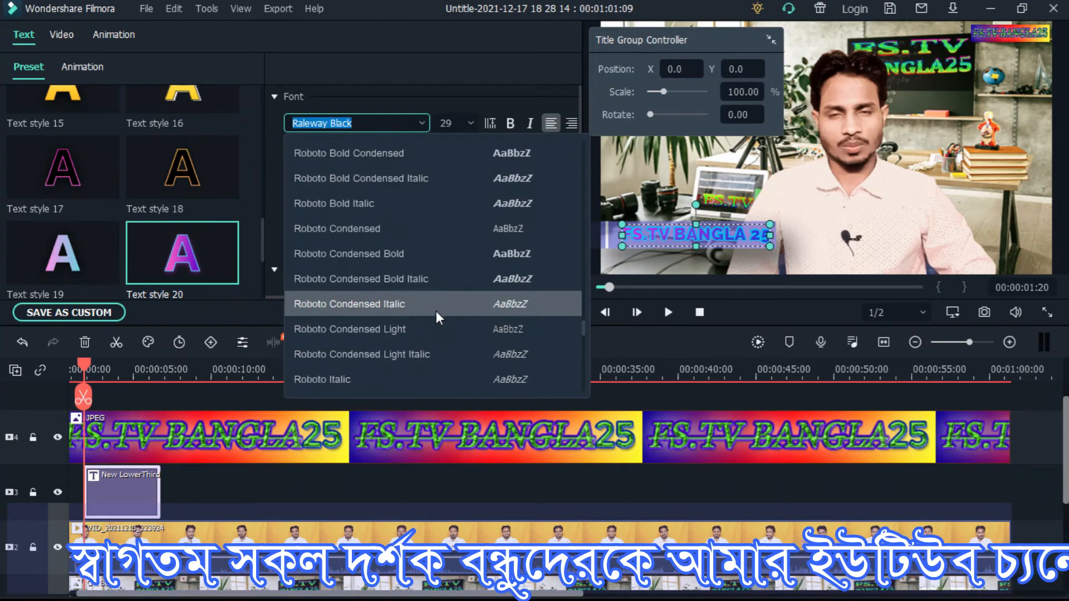
{"action": "left_click", "coordinate": [492, 278]}
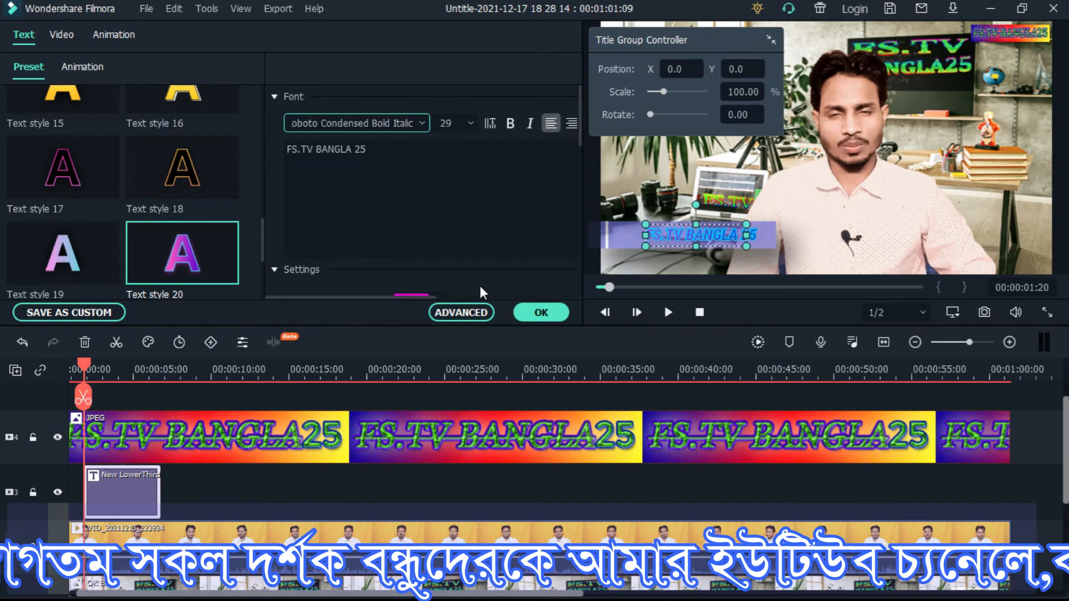
{"action": "left_click", "coordinate": [417, 126]}
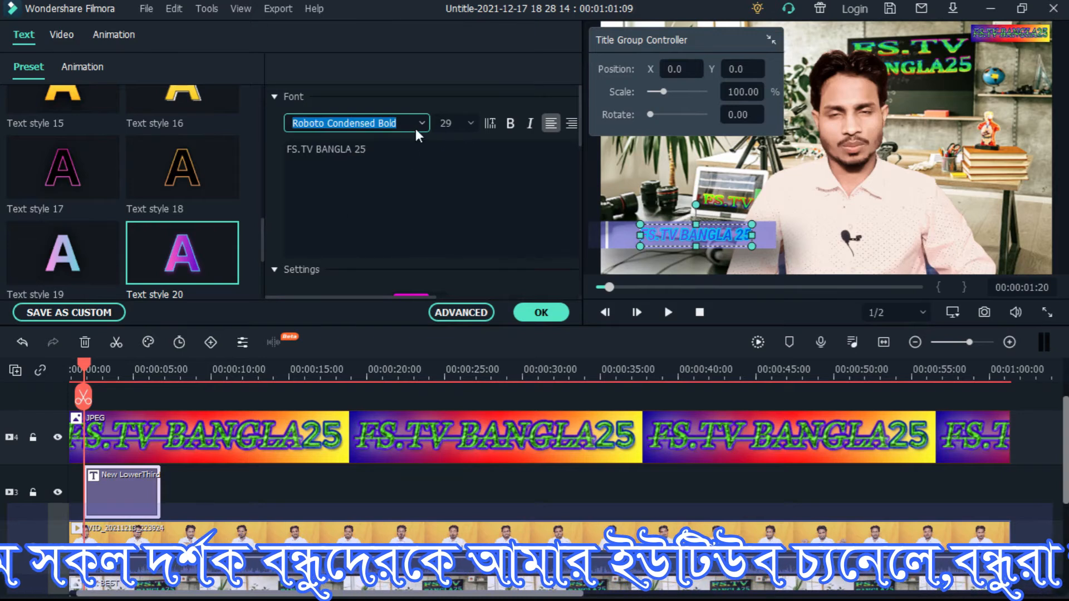
{"action": "scroll", "coordinate": [417, 126], "scroll_direction": "up", "scroll_amount": 2}
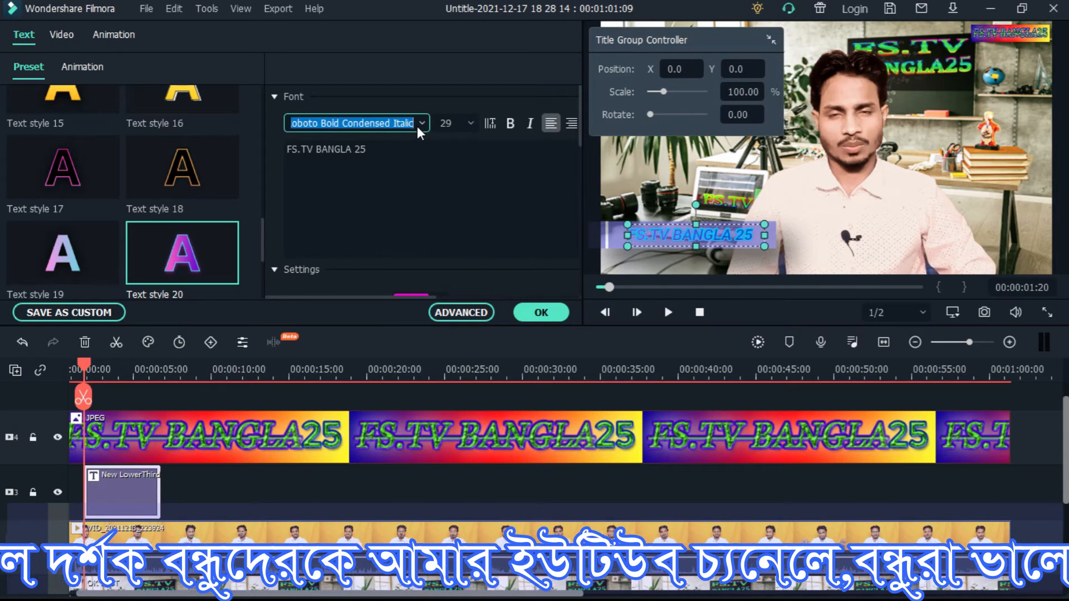
{"action": "scroll", "coordinate": [417, 126], "scroll_direction": "up", "scroll_amount": 2}
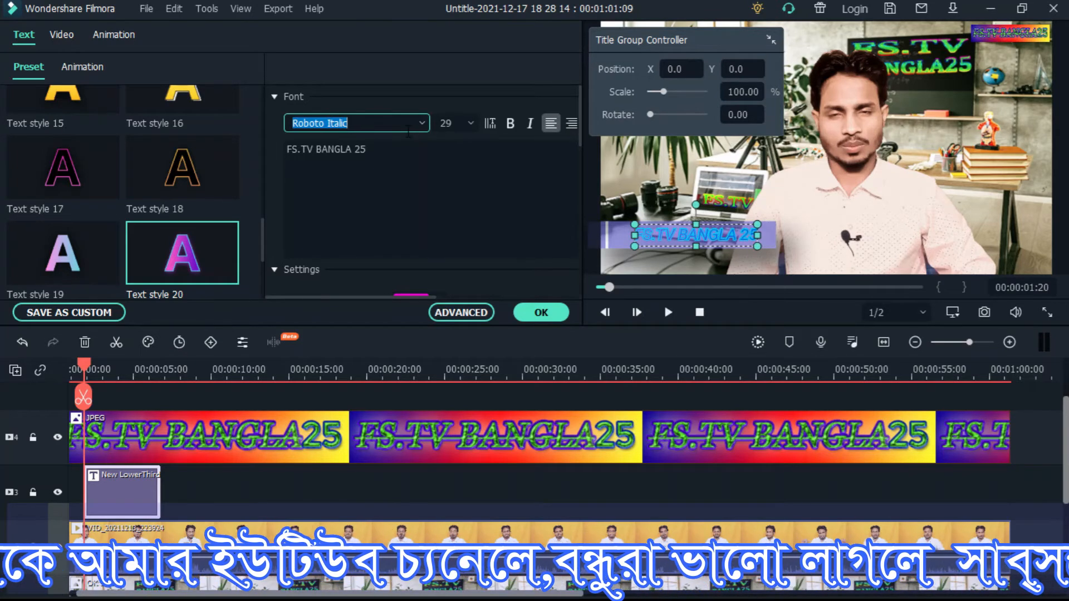
Try font sizes 80 and 72 on the FS.TV BANGLA 25 text, settle on 28, and turn on bold and italic
{"action": "left_click", "coordinate": [471, 123]}
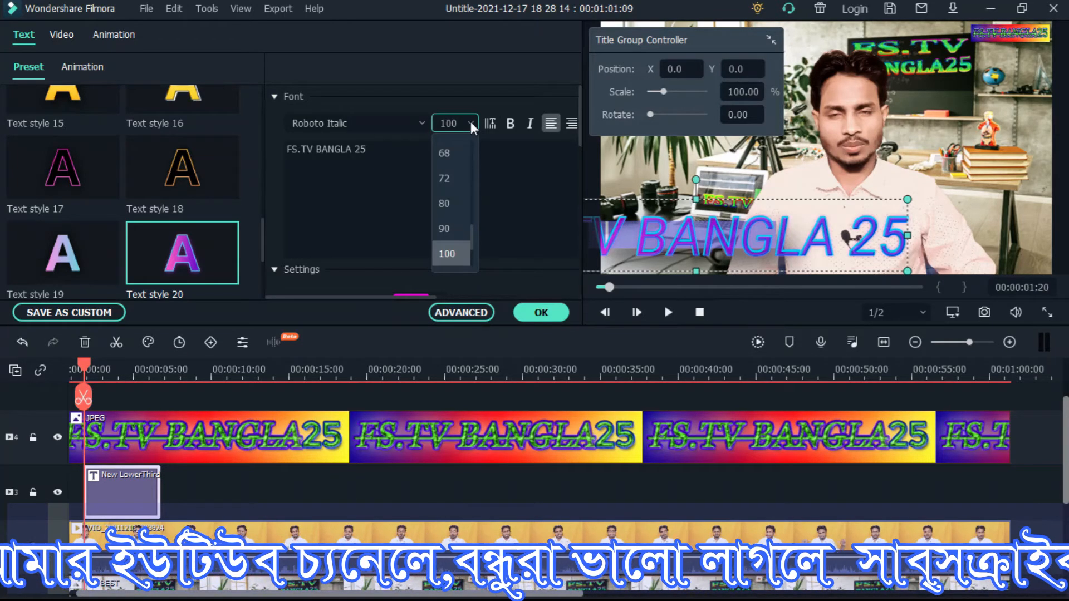
{"action": "left_click", "coordinate": [452, 203]}
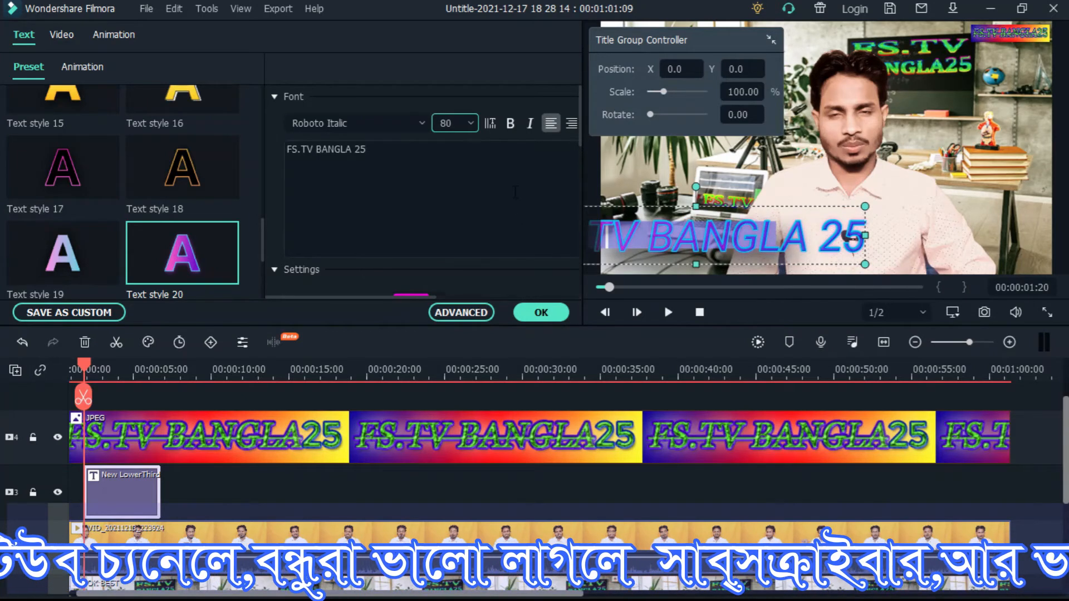
{"action": "left_click", "coordinate": [472, 124]}
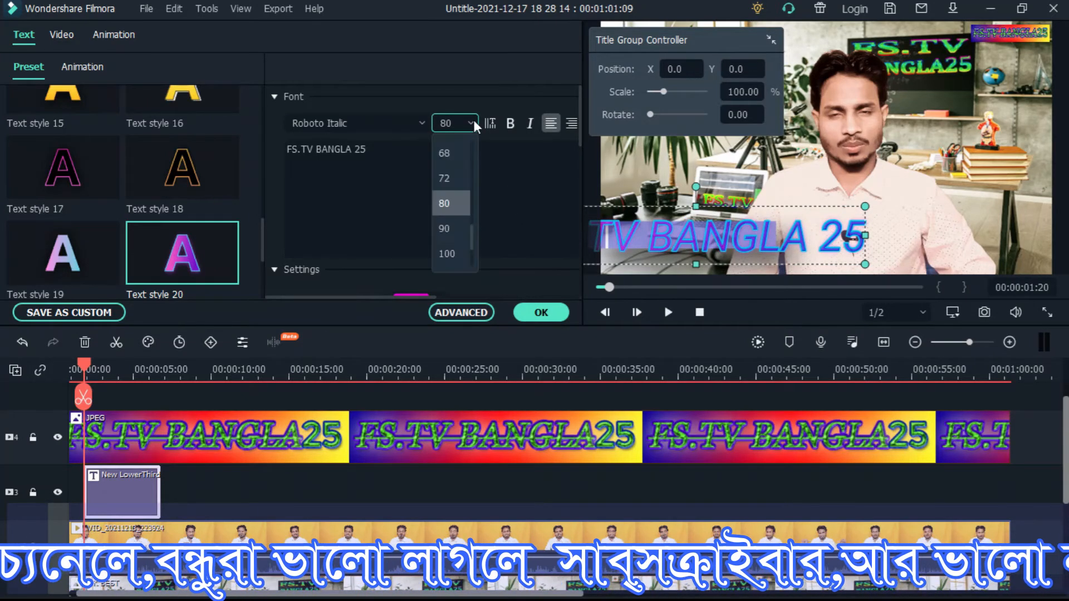
{"action": "left_click", "coordinate": [447, 179]}
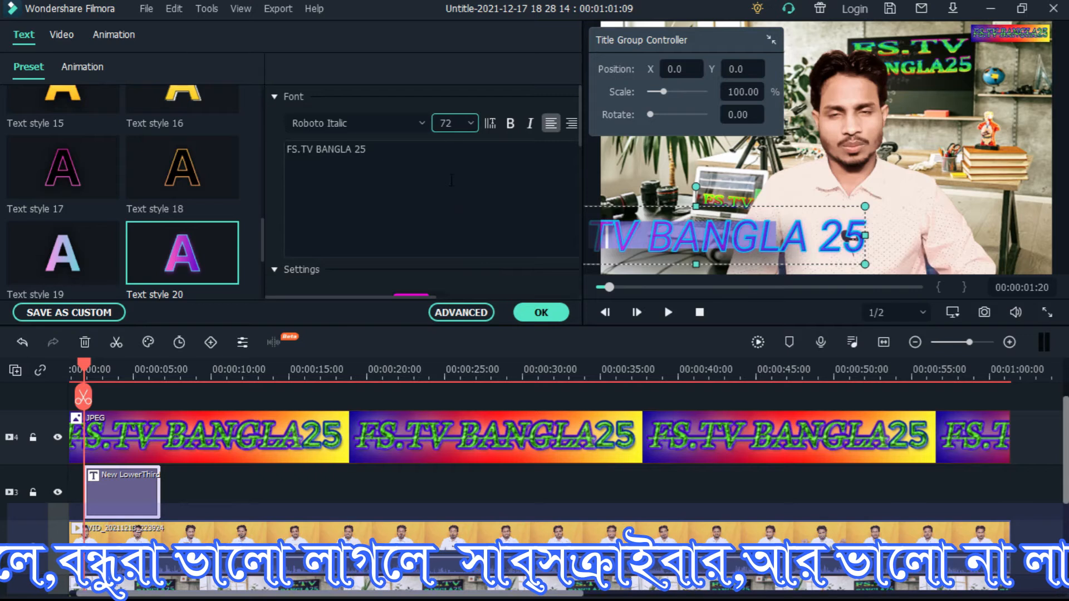
{"action": "left_click", "coordinate": [473, 124]}
{"action": "scroll", "coordinate": [446, 177], "scroll_direction": "up", "scroll_amount": 3}
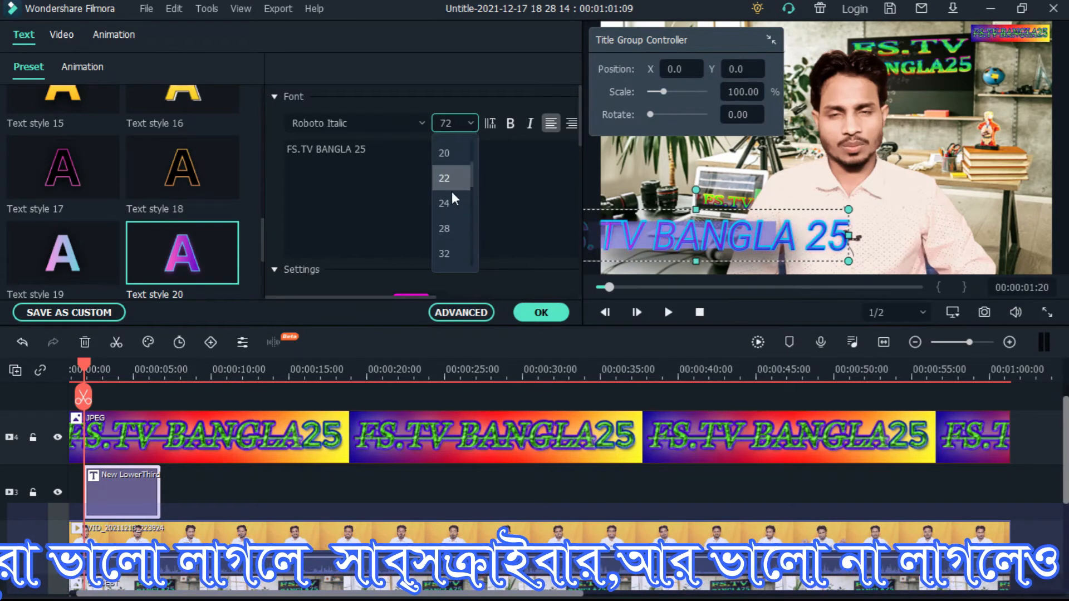
{"action": "left_click", "coordinate": [449, 229]}
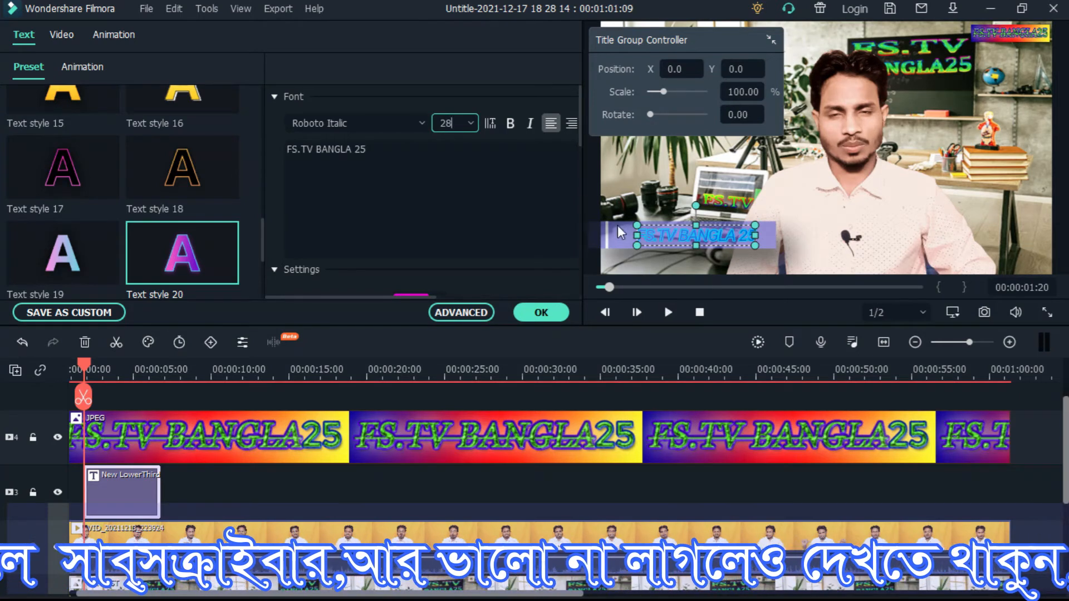
{"action": "left_click_drag", "start_coordinate": [417, 297], "coordinate": [459, 298]}
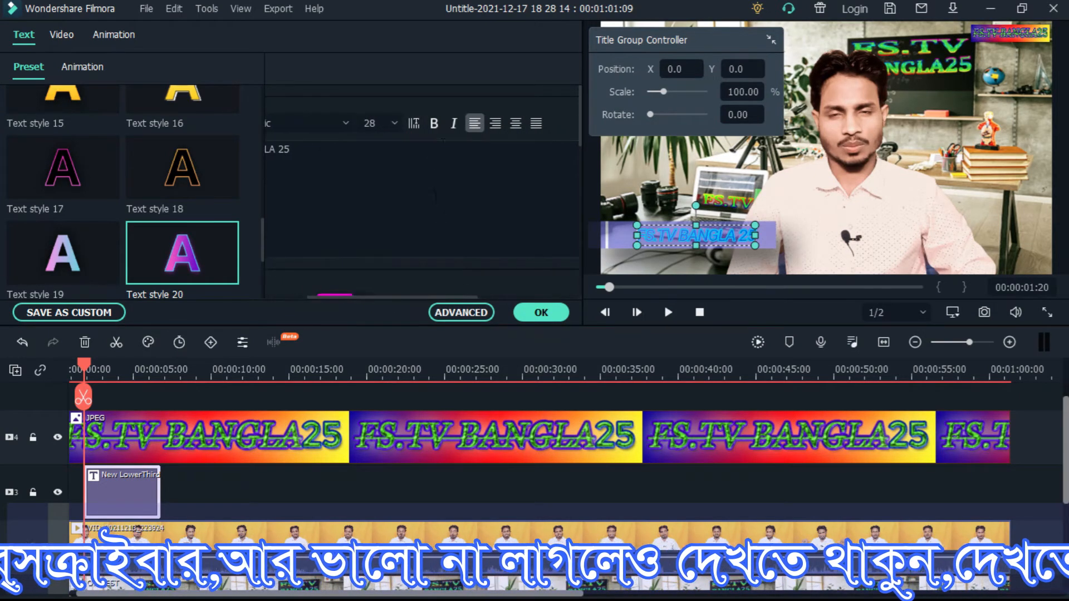
{"action": "left_click", "coordinate": [454, 124]}
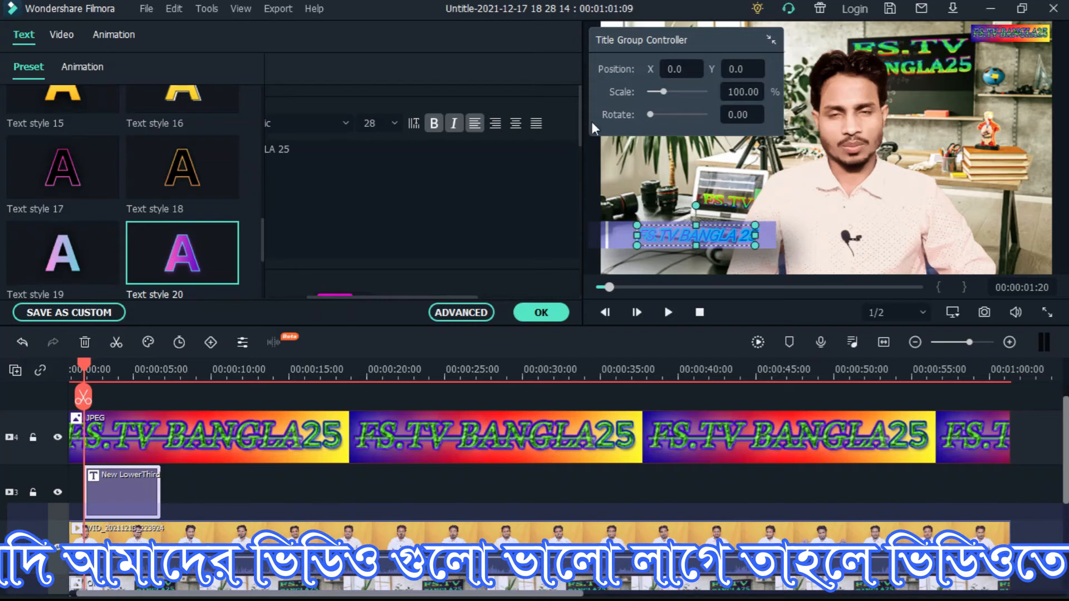
Try the middle-right and middle-left frame alignments on the FS.TV BANGLA 25 text
{"action": "scroll", "coordinate": [416, 245], "scroll_direction": "down", "scroll_amount": 5}
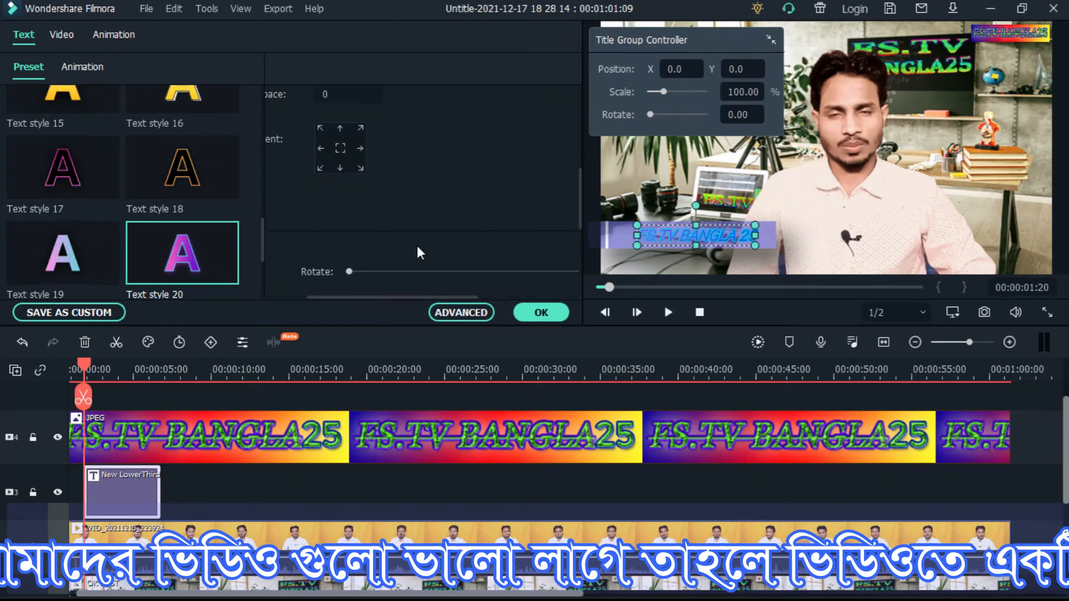
{"action": "scroll", "coordinate": [416, 246], "scroll_direction": "up", "scroll_amount": 2}
{"action": "left_click_drag", "start_coordinate": [410, 296], "coordinate": [372, 294]}
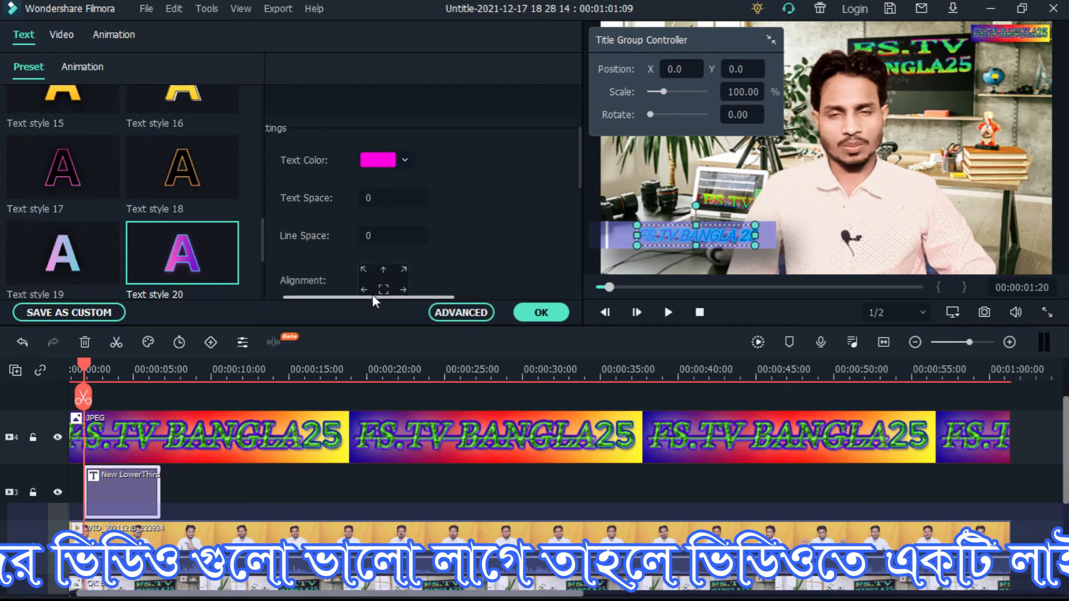
{"action": "scroll", "coordinate": [466, 216], "scroll_direction": "down", "scroll_amount": 2}
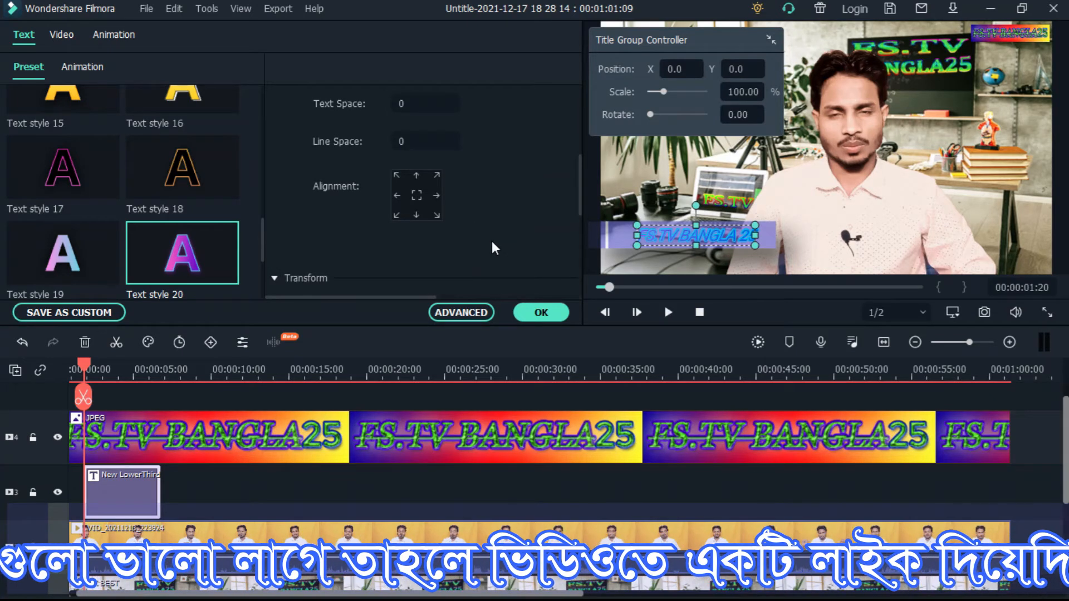
{"action": "left_click", "coordinate": [437, 196]}
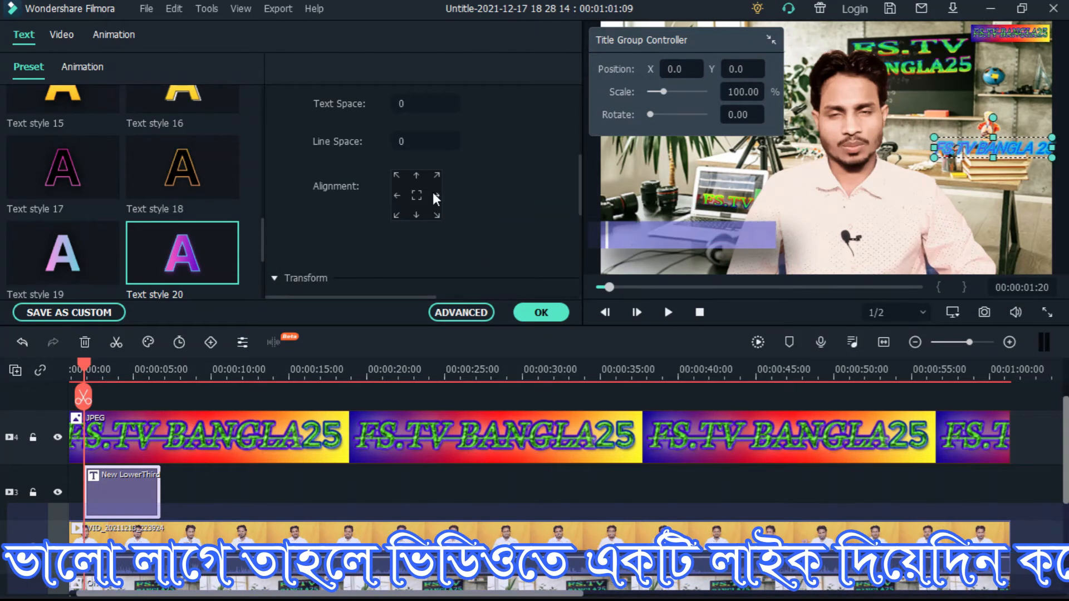
{"action": "left_click", "coordinate": [396, 196]}
Move the FS.TV BANGLA 25 text down onto the purple bar and nudge it slightly lower
{"action": "scroll", "coordinate": [419, 225], "scroll_direction": "up", "scroll_amount": 4}
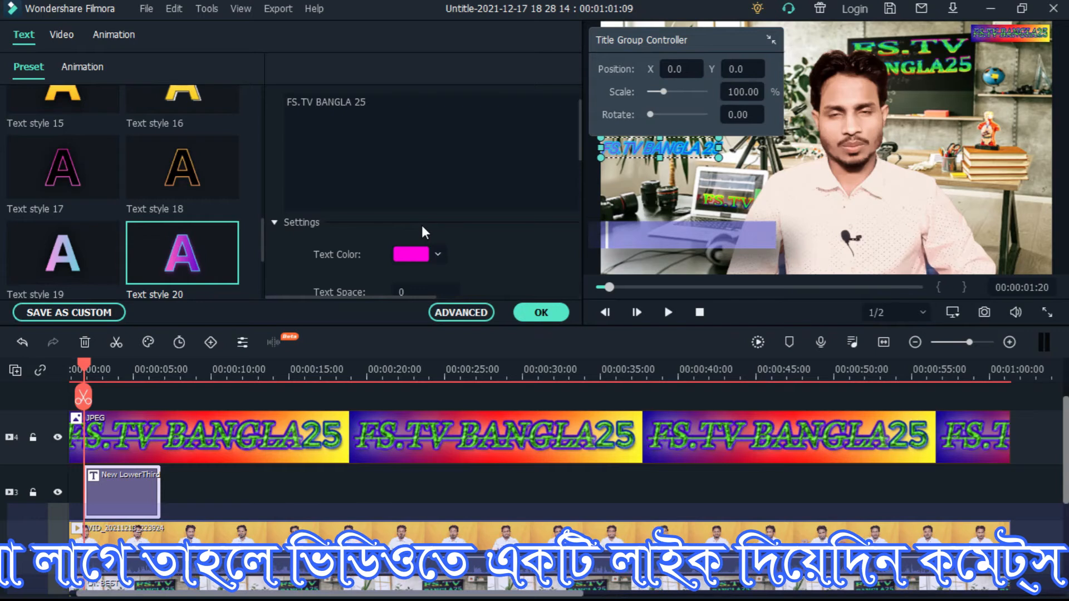
{"action": "scroll", "coordinate": [423, 225], "scroll_direction": "down", "scroll_amount": 1}
{"action": "scroll", "coordinate": [423, 225], "scroll_direction": "down", "scroll_amount": 3}
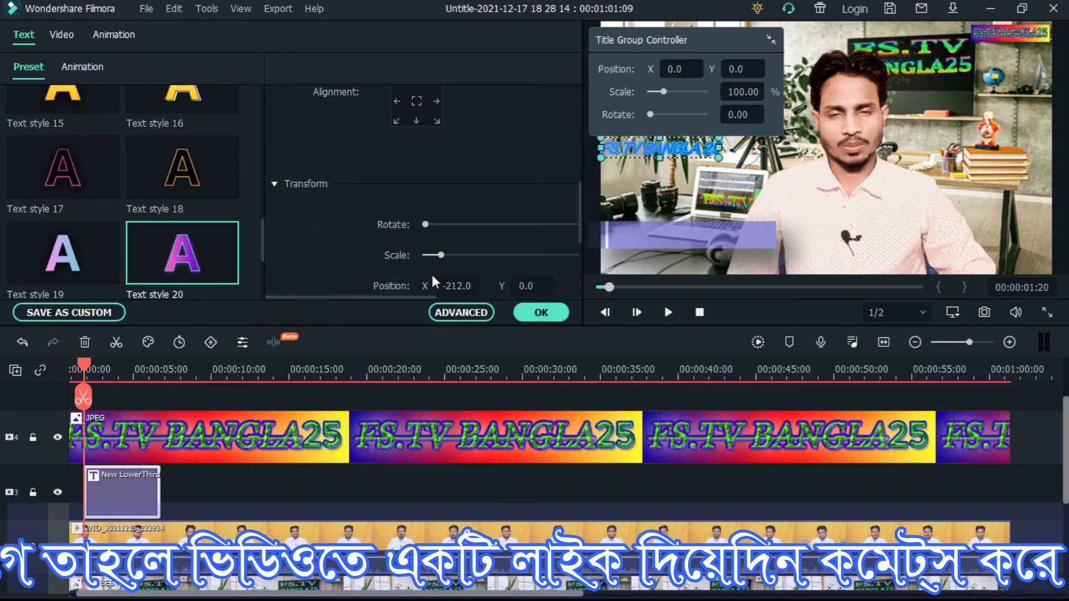
{"action": "scroll", "coordinate": [479, 215], "scroll_direction": "up", "scroll_amount": 2}
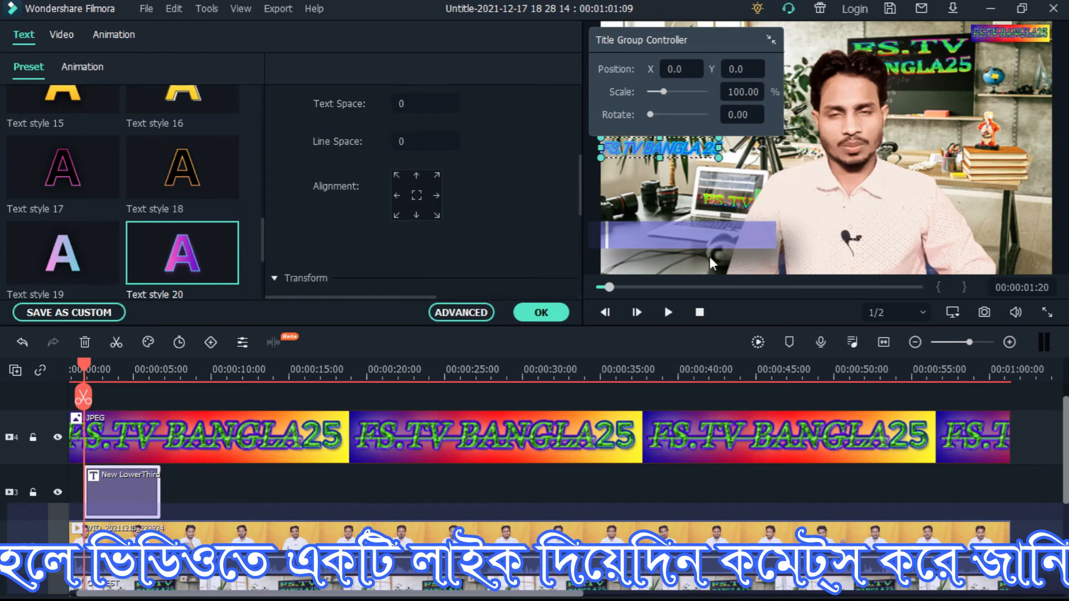
{"action": "left_click_drag", "start_coordinate": [663, 146], "coordinate": [686, 219]}
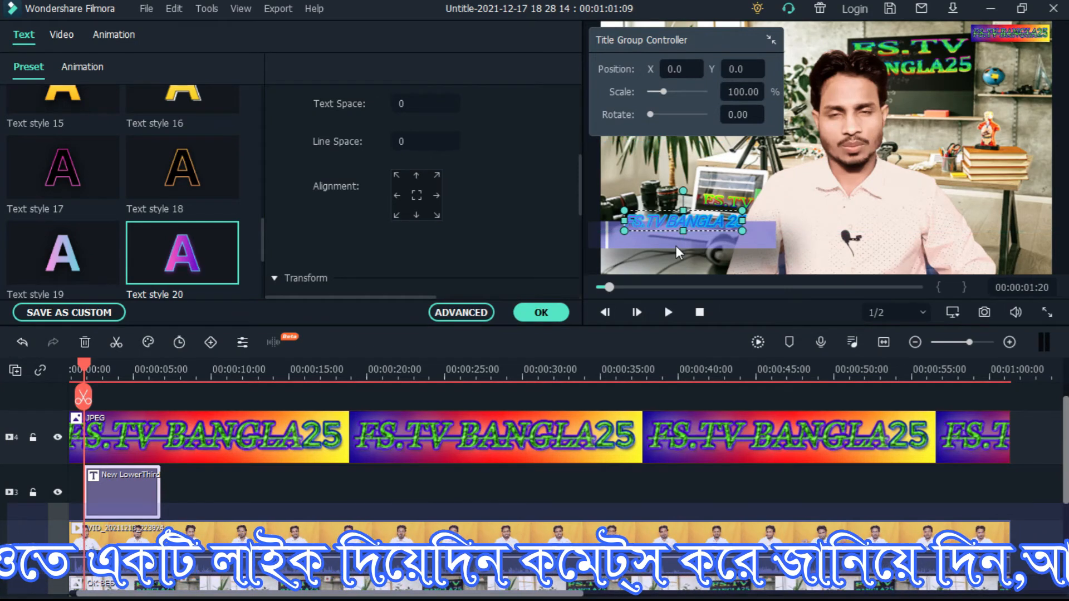
{"action": "key", "text": "Down"}
{"action": "key", "text": "Down"}
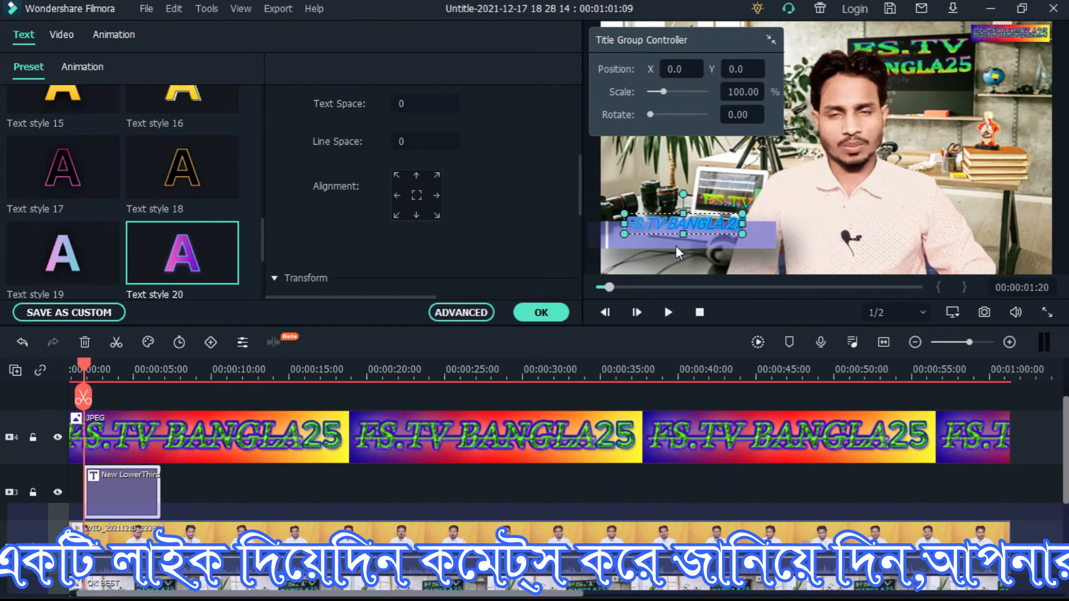
{"action": "key", "text": "Down"}
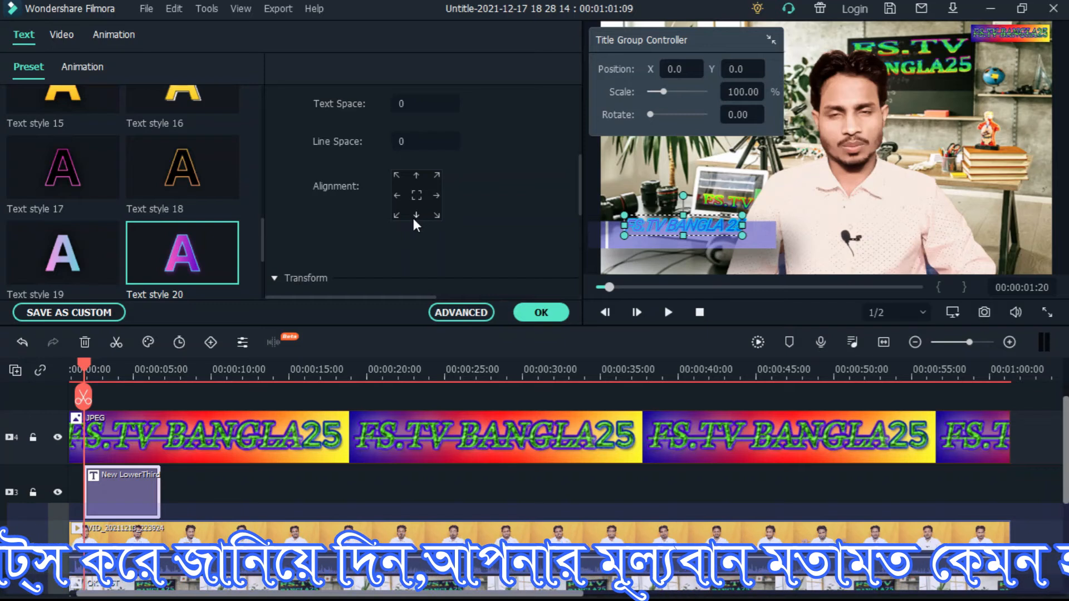
Try several frame alignments on the FS.TV BANGLA 25 text, ending with it aligned to the bottom-left corner
{"action": "left_click", "coordinate": [437, 196]}
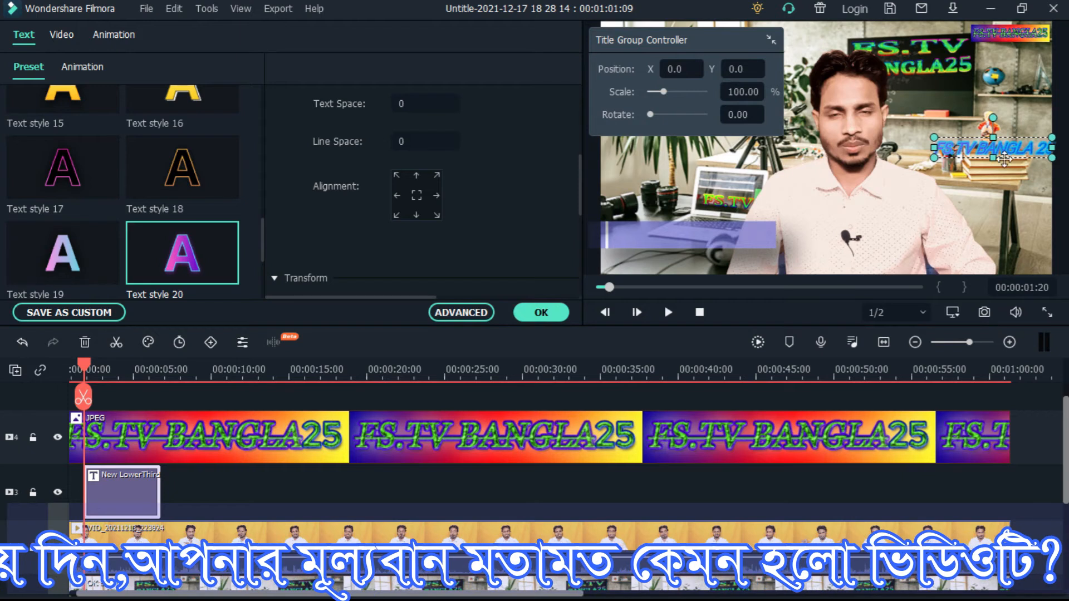
{"action": "left_click", "coordinate": [396, 196]}
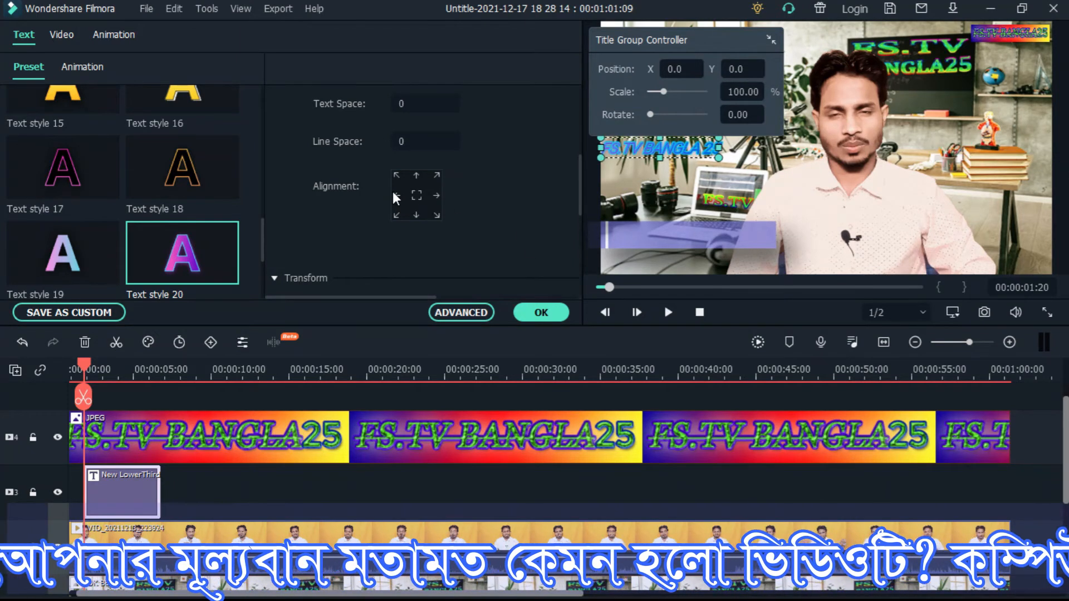
{"action": "left_click", "coordinate": [416, 215]}
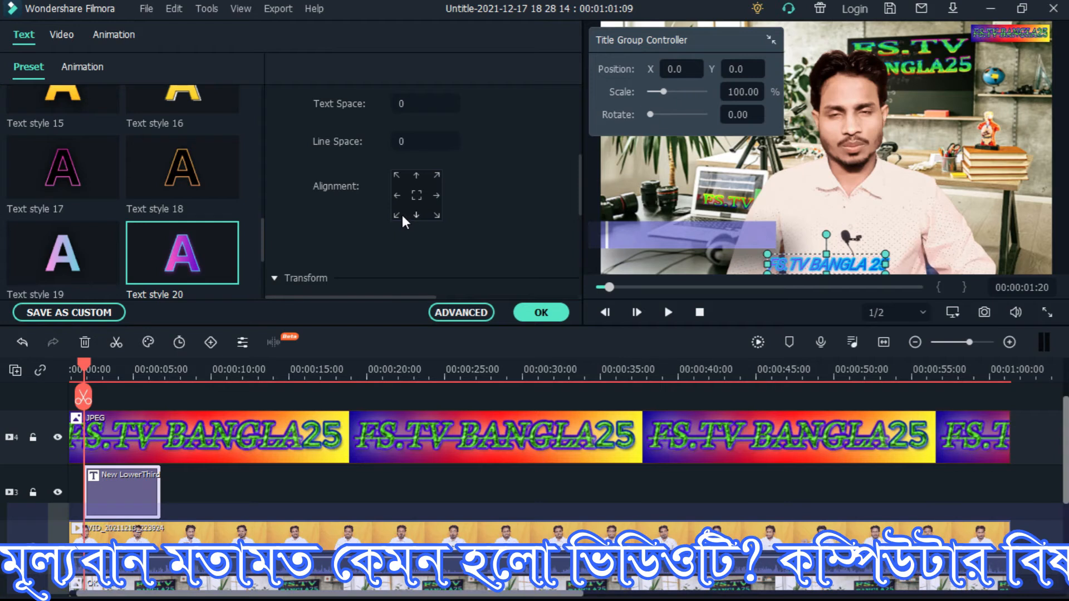
{"action": "left_click", "coordinate": [397, 216]}
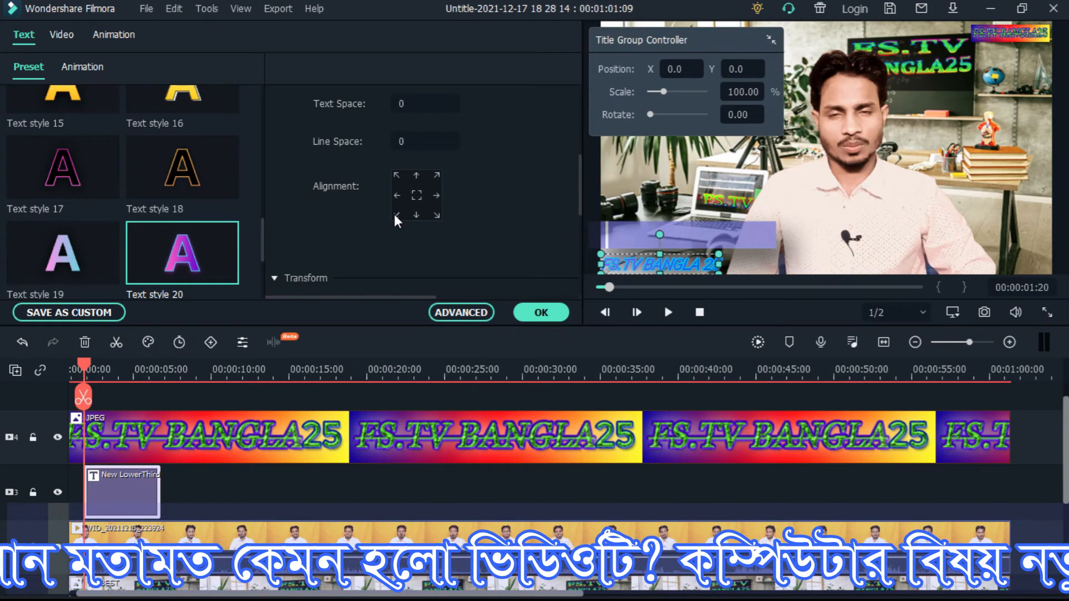
{"action": "left_click", "coordinate": [416, 176]}
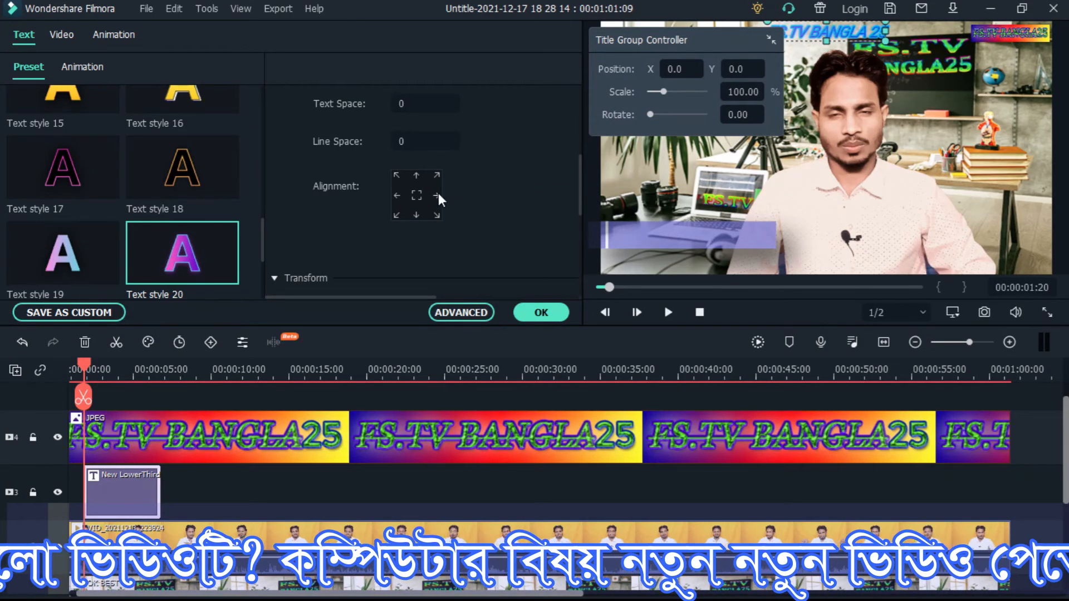
{"action": "left_click", "coordinate": [393, 214]}
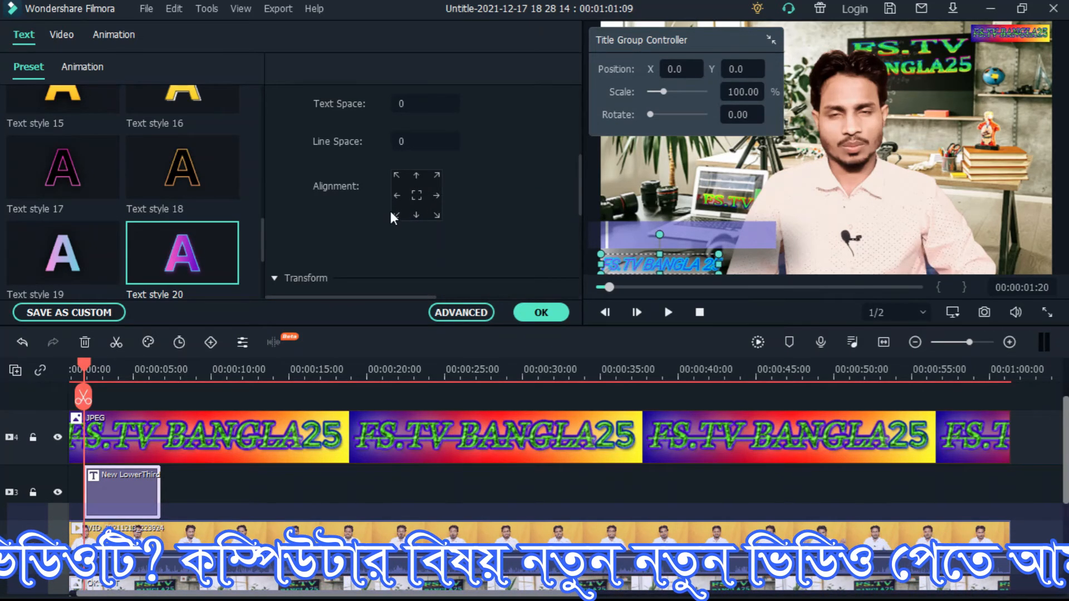
Review the transform settings of the FS.TV BANGLA 25 text and try its rotation
{"action": "scroll", "coordinate": [393, 214], "scroll_direction": "down", "scroll_amount": 4}
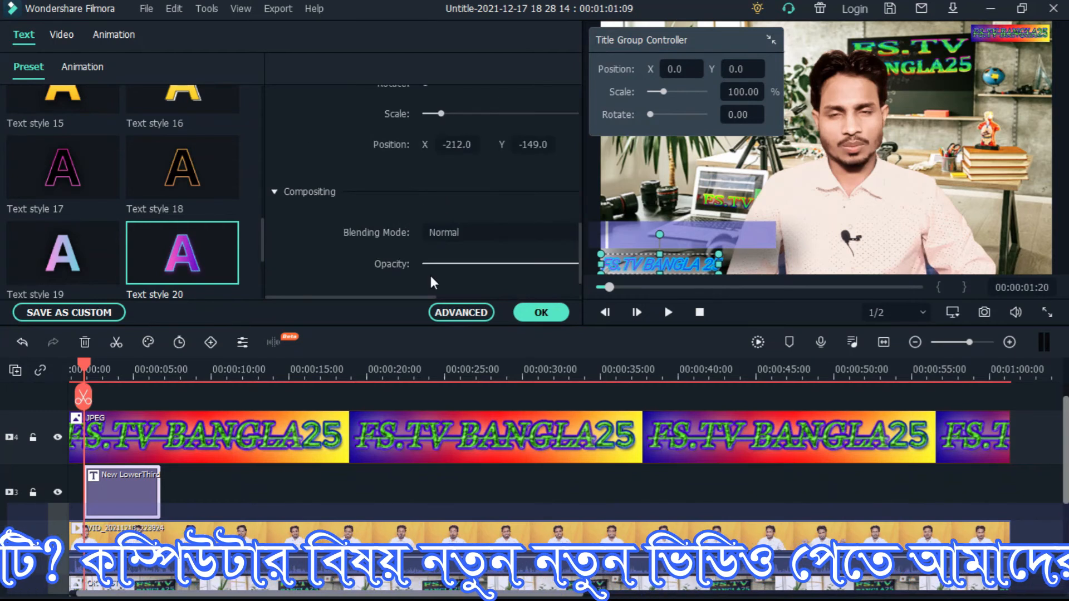
{"action": "left_click_drag", "start_coordinate": [381, 297], "coordinate": [423, 298]}
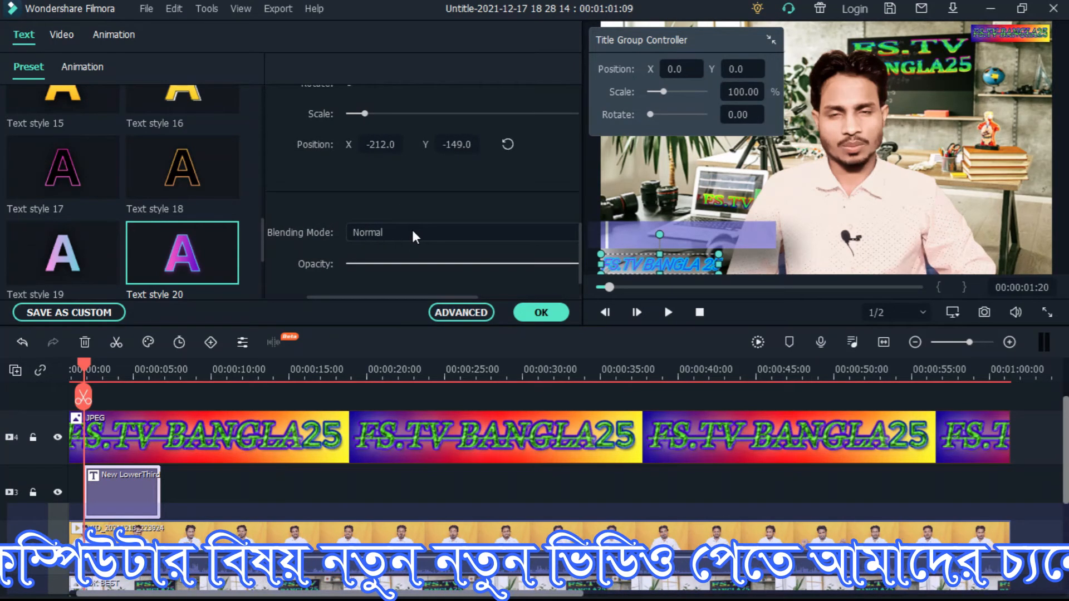
{"action": "scroll", "coordinate": [412, 230], "scroll_direction": "up", "scroll_amount": 3}
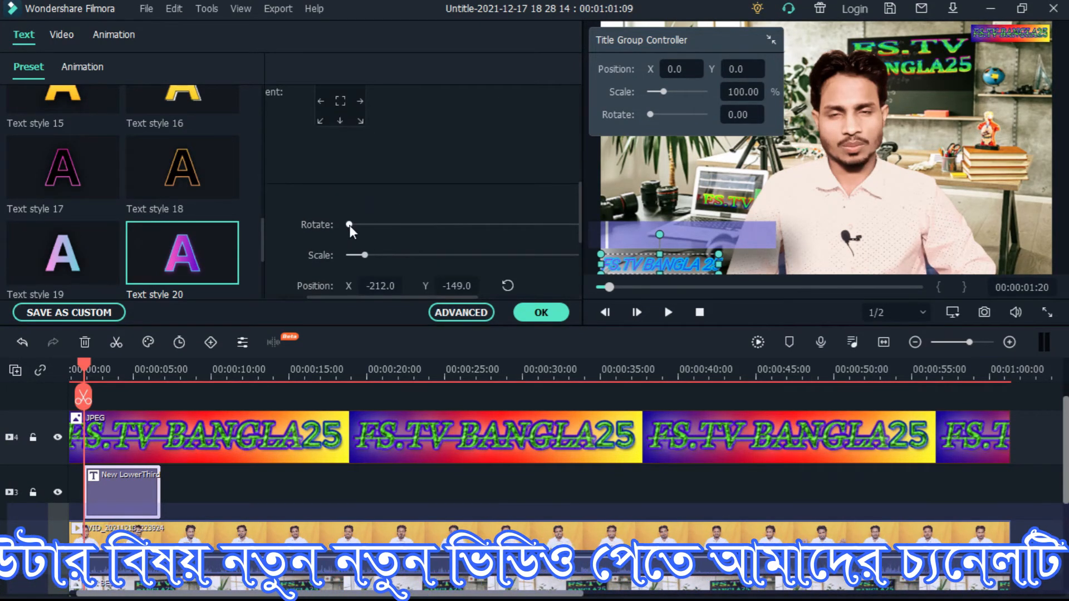
{"action": "left_click_drag", "start_coordinate": [392, 225], "coordinate": [326, 232]}
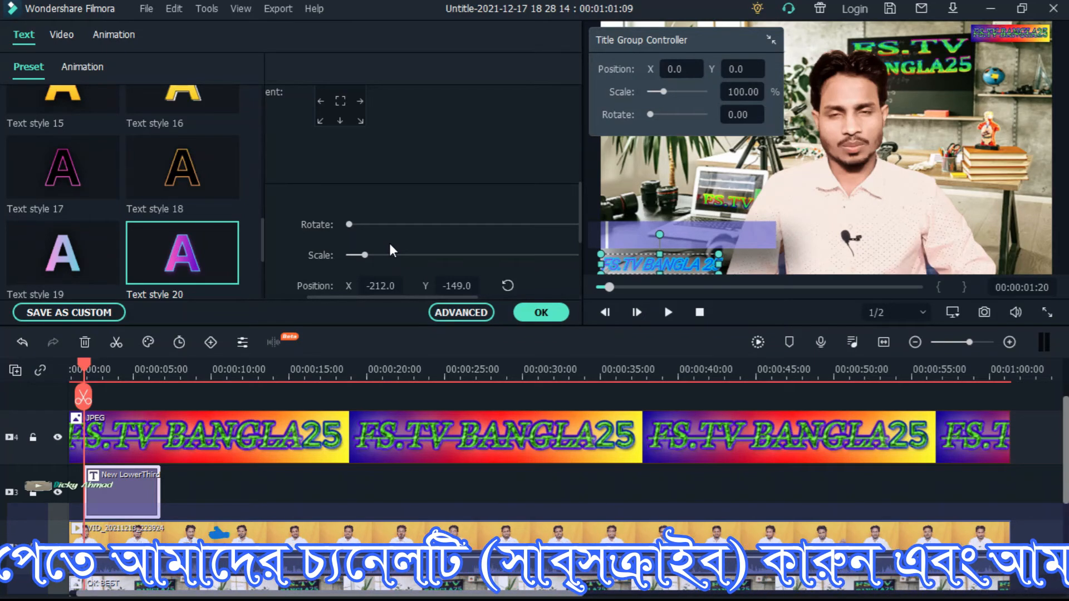
Try enlarging the FS.TV BANGLA 25 text with its scale setting, then reduce the scale slightly
{"action": "scroll", "coordinate": [414, 235], "scroll_direction": "down", "scroll_amount": 2}
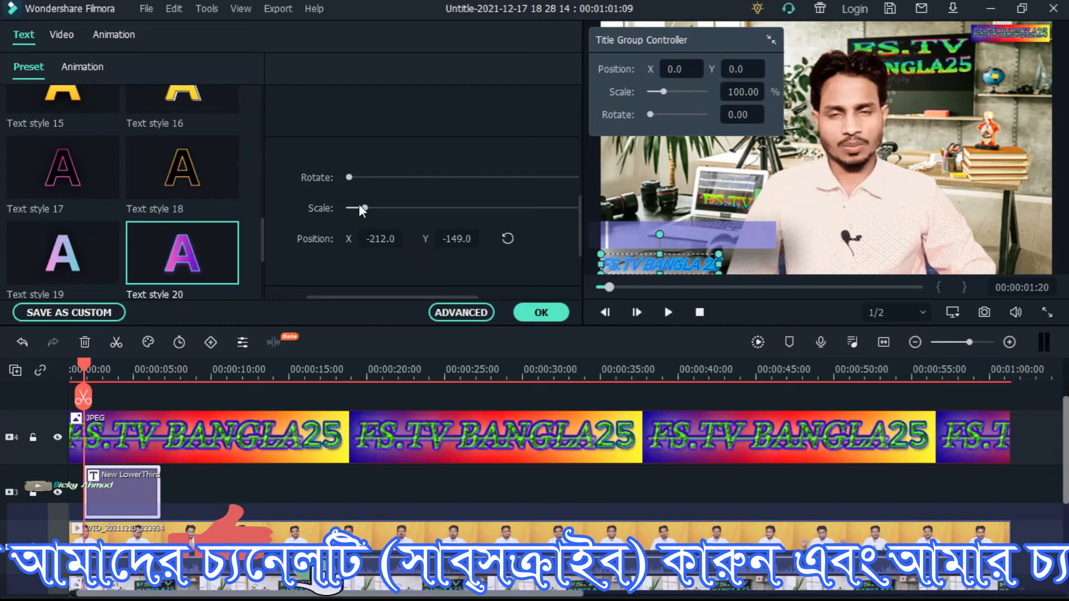
{"action": "mouse_move", "coordinate": [379, 206]}
{"action": "left_mouse_down"}
{"action": "mouse_move", "coordinate": [412, 212]}
{"action": "mouse_move", "coordinate": [386, 211]}
{"action": "left_mouse_up"}
{"action": "scroll", "coordinate": [384, 221], "scroll_direction": "down", "scroll_amount": 2}
{"action": "scroll", "coordinate": [384, 222], "scroll_direction": "up", "scroll_amount": 3}
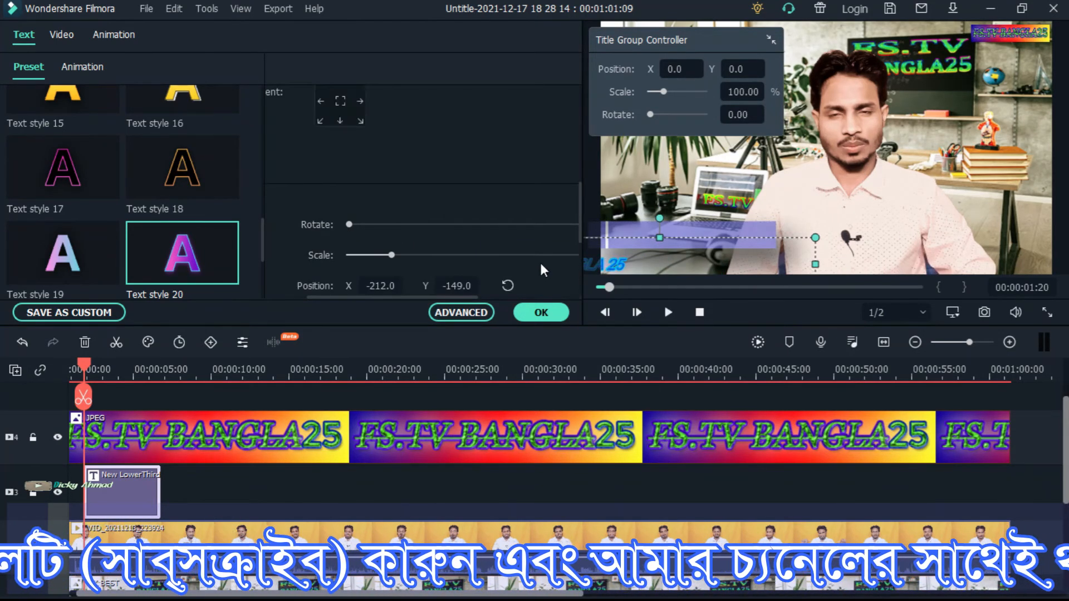
{"action": "left_click_drag", "start_coordinate": [442, 255], "coordinate": [382, 256]}
{"action": "scroll", "coordinate": [381, 255], "scroll_direction": "down", "scroll_amount": 2}
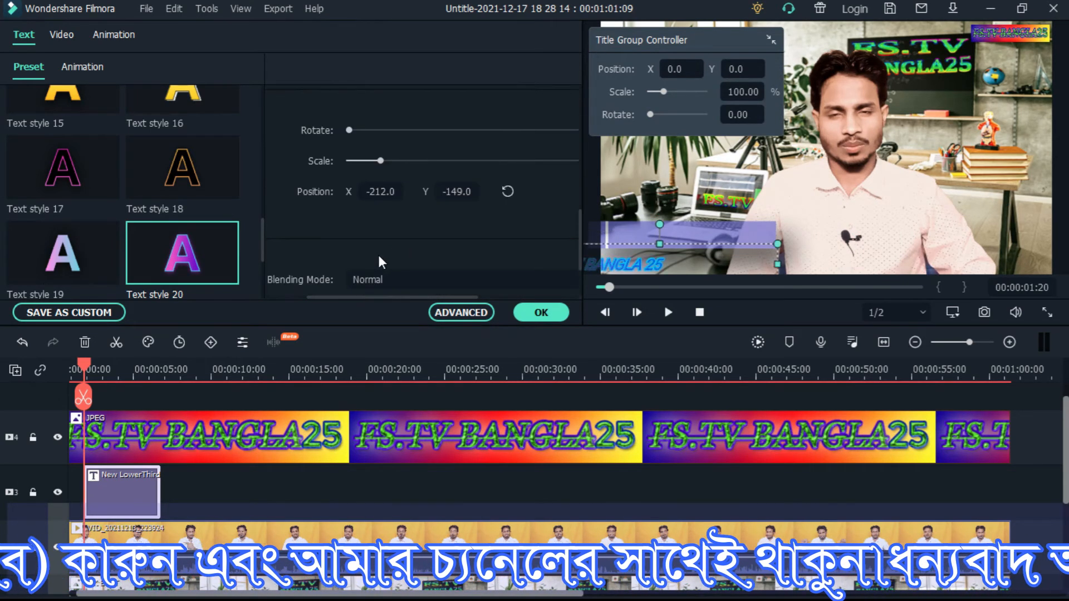
Move the FS.TV BANGLA 25 text back up onto the purple bar at X -95, Y -107, and try its opacity
{"action": "scroll", "coordinate": [378, 254], "scroll_direction": "down", "scroll_amount": 2}
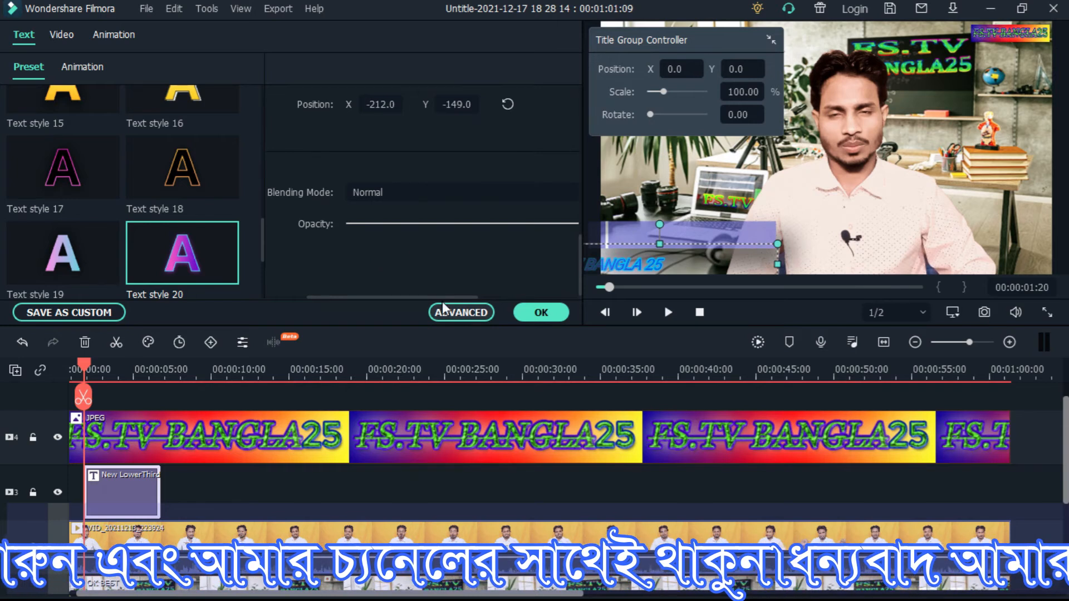
{"action": "left_click_drag", "start_coordinate": [445, 297], "coordinate": [484, 297]}
{"action": "left_click_drag", "start_coordinate": [502, 222], "coordinate": [551, 225]}
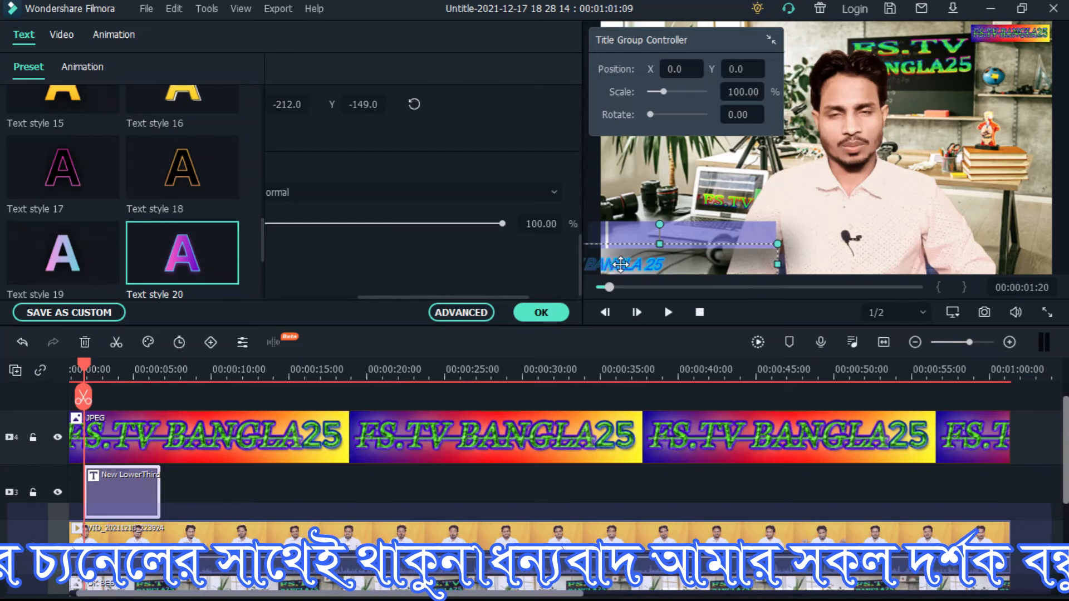
{"action": "left_click_drag", "start_coordinate": [621, 264], "coordinate": [702, 229]}
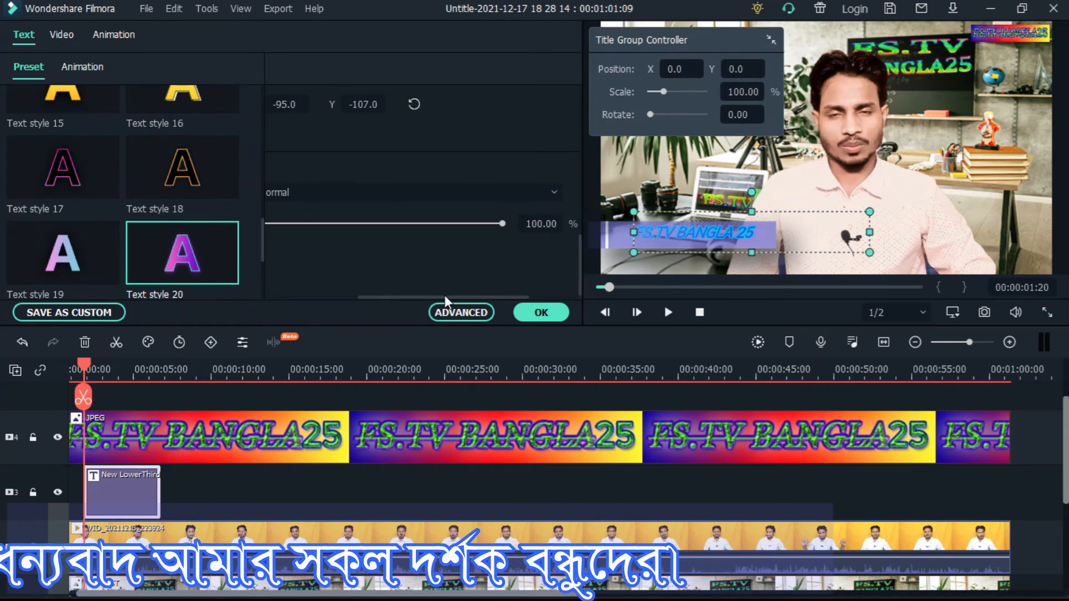
{"action": "scroll", "coordinate": [380, 295], "scroll_direction": "left", "scroll_amount": 1}
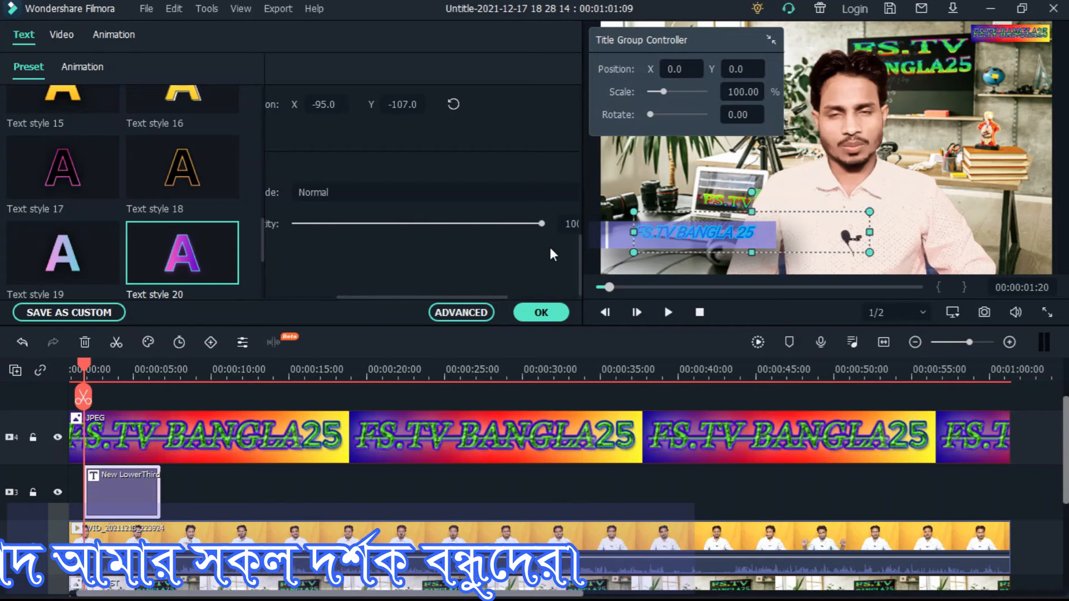
{"action": "left_click_drag", "start_coordinate": [536, 225], "coordinate": [518, 238]}
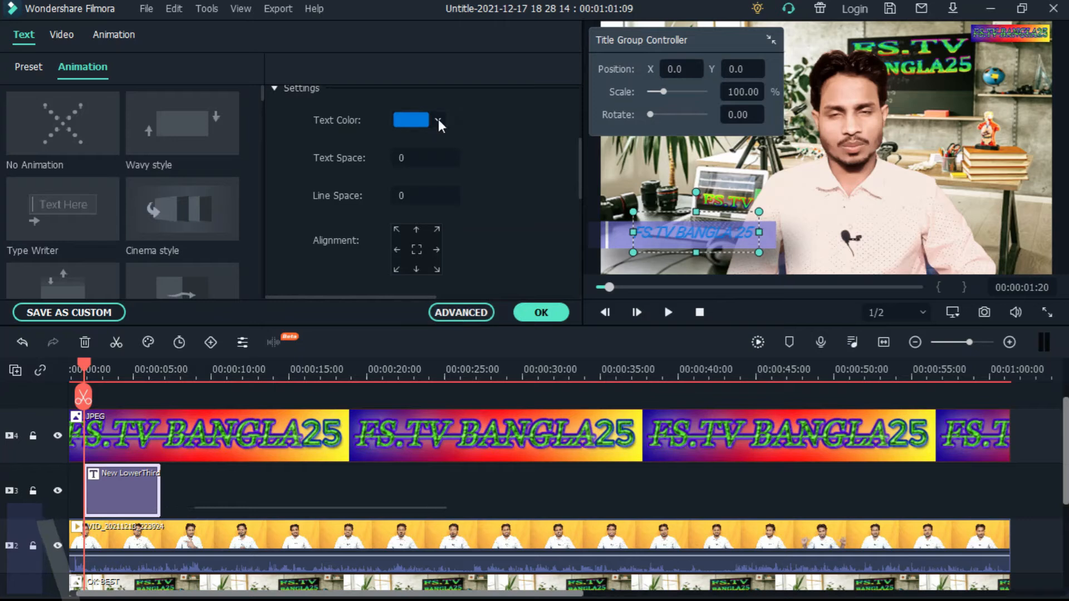
Change the FS.TV BANGLA 25 text colour to light brown and open the text in the advanced editor
{"action": "left_click", "coordinate": [438, 120]}
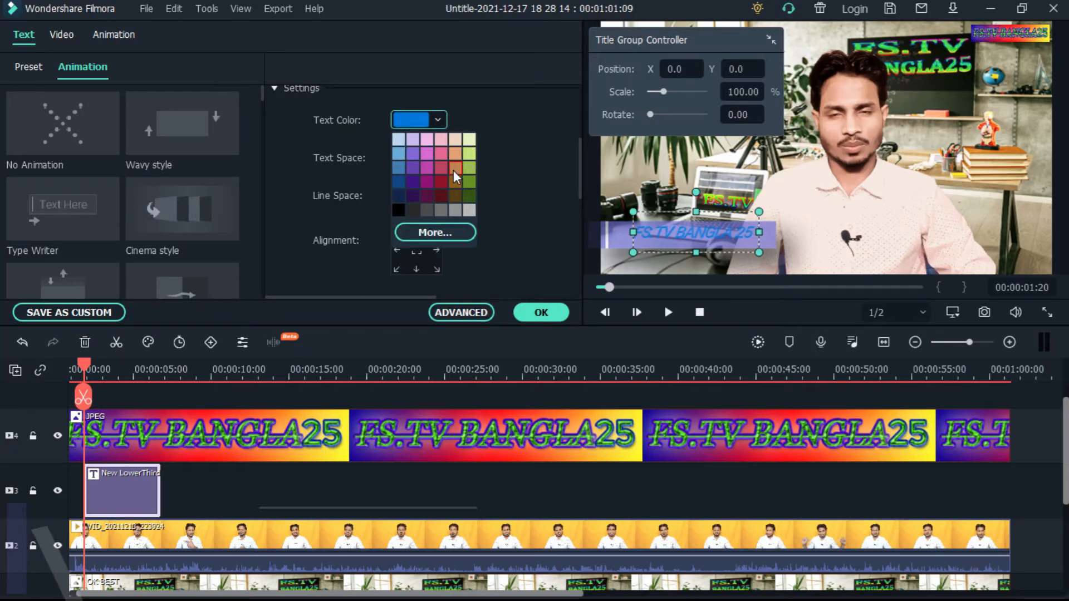
{"action": "left_click", "coordinate": [454, 171]}
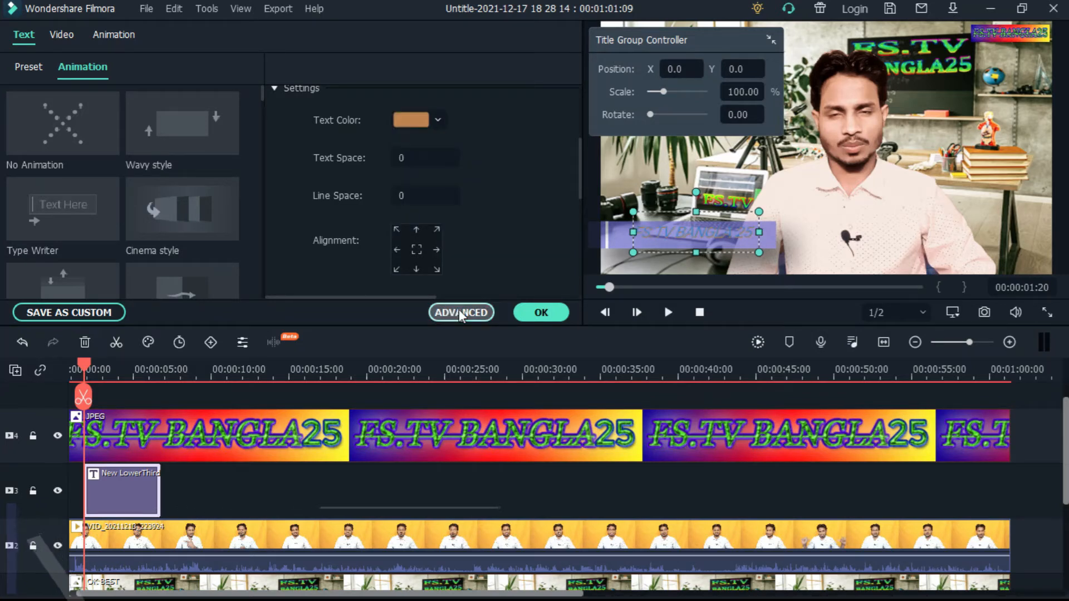
{"action": "left_click", "coordinate": [460, 313]}
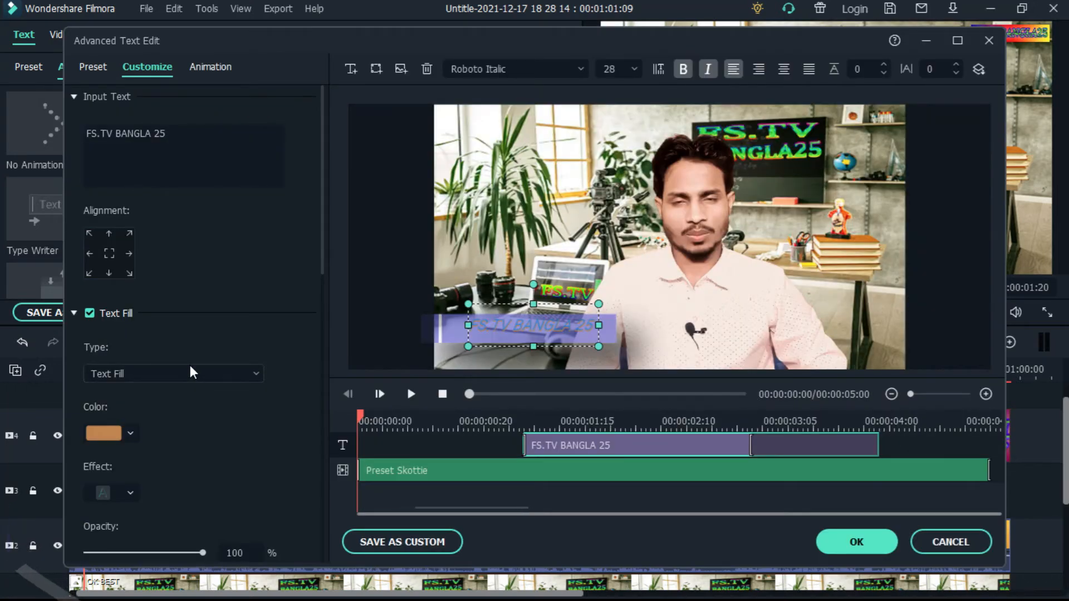
{"action": "scroll", "coordinate": [189, 363], "scroll_direction": "down", "scroll_amount": 5}
{"action": "scroll", "coordinate": [185, 362], "scroll_direction": "down", "scroll_amount": 2}
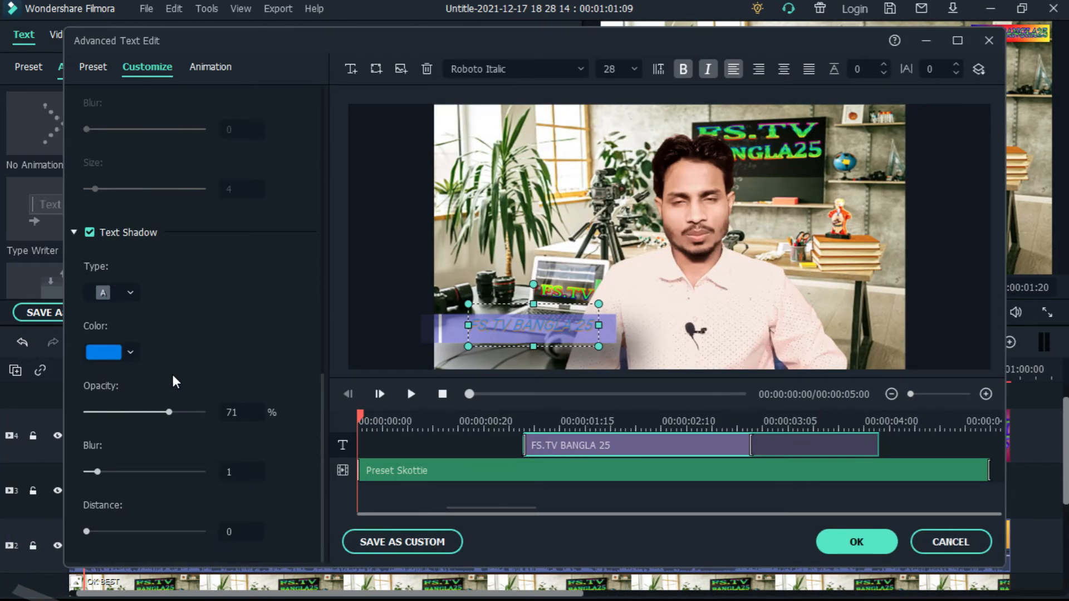
{"action": "scroll", "coordinate": [170, 370], "scroll_direction": "up", "scroll_amount": 3}
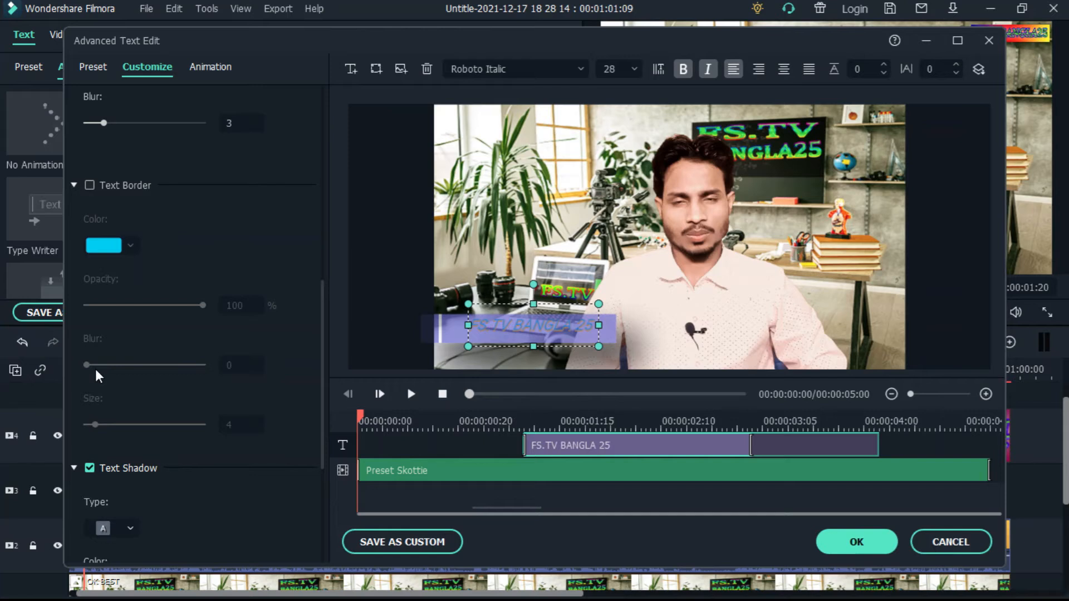
Enable a text border on FS.TV BANGLA 25 with 100% opacity, blur 5 and size 27
{"action": "left_click", "coordinate": [90, 185]}
{"action": "mouse_move", "coordinate": [202, 305]}
{"action": "left_mouse_down"}
{"action": "mouse_move", "coordinate": [119, 306]}
{"action": "mouse_move", "coordinate": [208, 311]}
{"action": "left_mouse_up"}
{"action": "left_click_drag", "start_coordinate": [86, 366], "coordinate": [145, 366]}
{"action": "left_click_drag", "start_coordinate": [87, 425], "coordinate": [148, 426]}
{"action": "scroll", "coordinate": [193, 349], "scroll_direction": "down", "scroll_amount": 3}
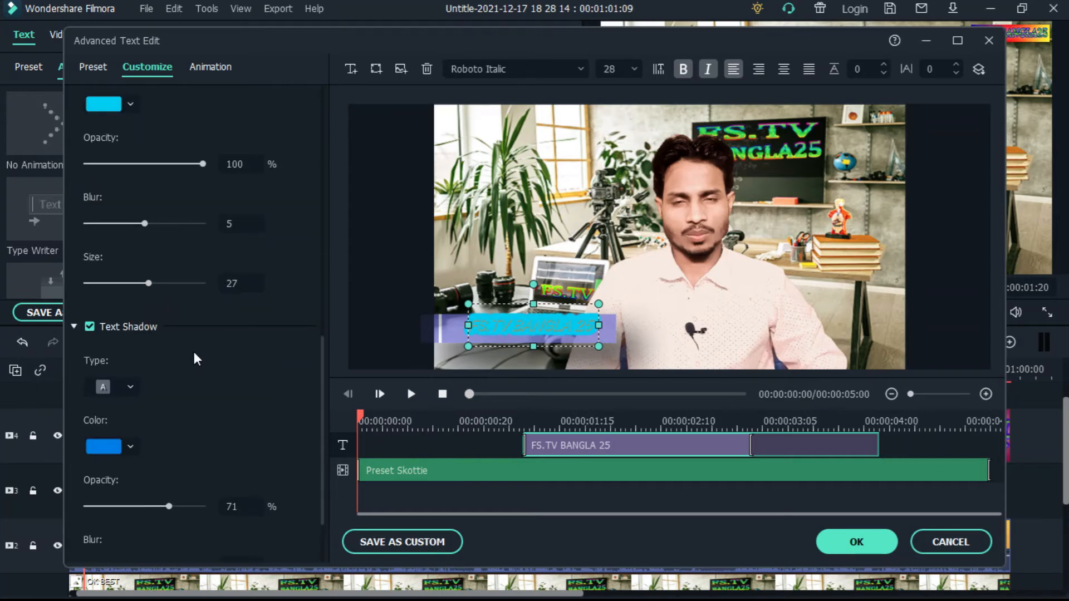
Try shadow types for the FS.TV BANGLA 25 text, ending with the last one in the second row
{"action": "left_click", "coordinate": [130, 386]}
{"action": "left_click", "coordinate": [150, 417]}
{"action": "left_click", "coordinate": [130, 386]}
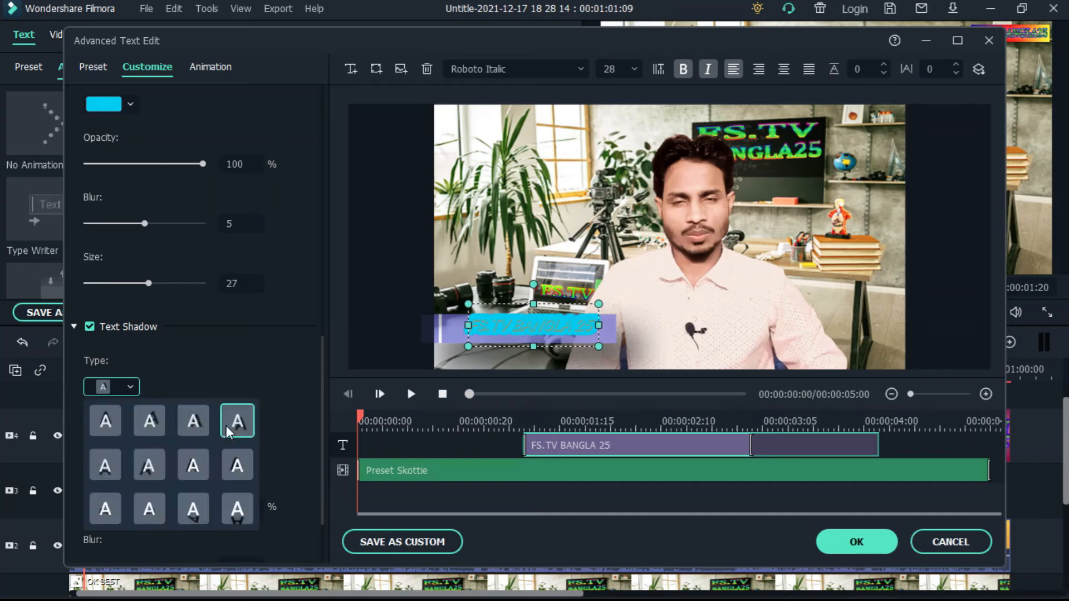
{"action": "left_click", "coordinate": [237, 465]}
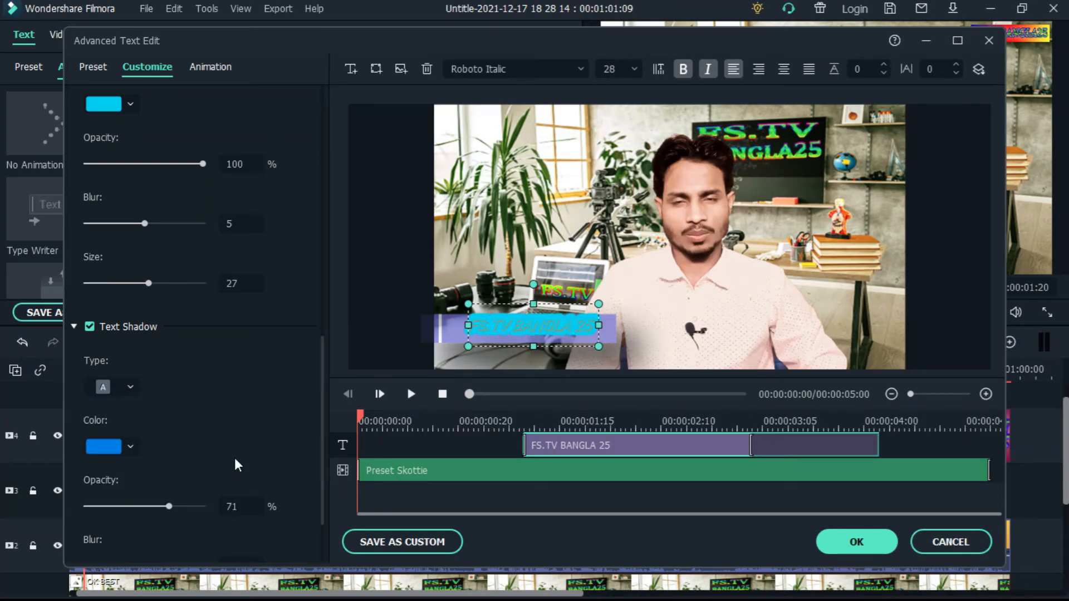
{"action": "scroll", "coordinate": [229, 455], "scroll_direction": "down", "scroll_amount": 2}
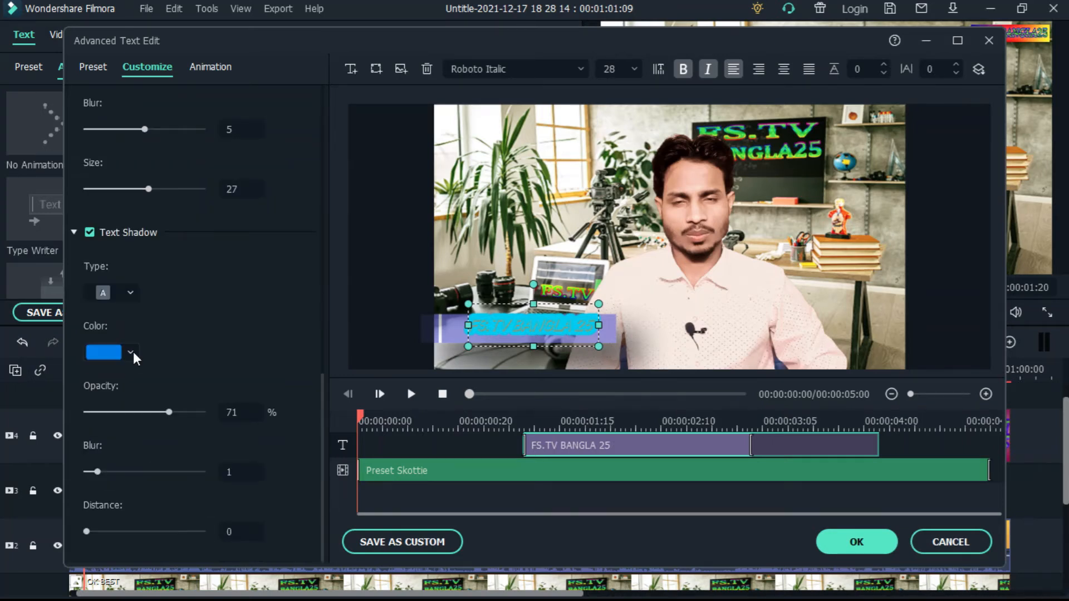
Set the text shadow to light green with 100% opacity, and increase its blur and distance
{"action": "left_click", "coordinate": [132, 351]}
{"action": "left_click", "coordinate": [161, 385]}
{"action": "left_click_drag", "start_coordinate": [202, 415], "coordinate": [306, 383]}
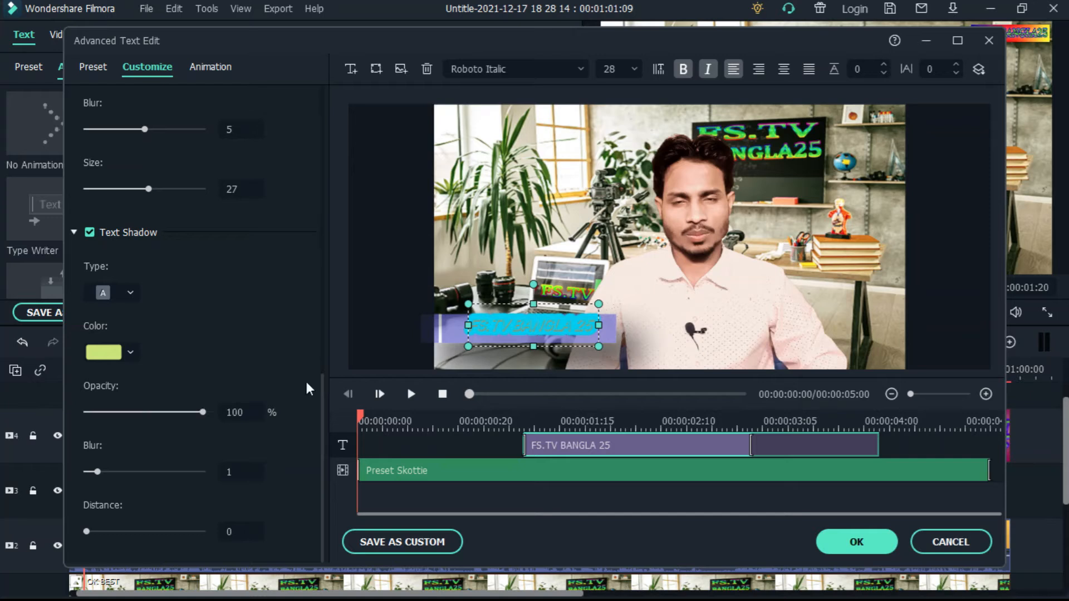
{"action": "left_click_drag", "start_coordinate": [95, 473], "coordinate": [167, 471]}
{"action": "left_click_drag", "start_coordinate": [87, 532], "coordinate": [176, 531]}
{"action": "scroll", "coordinate": [206, 403], "scroll_direction": "up", "scroll_amount": 10}
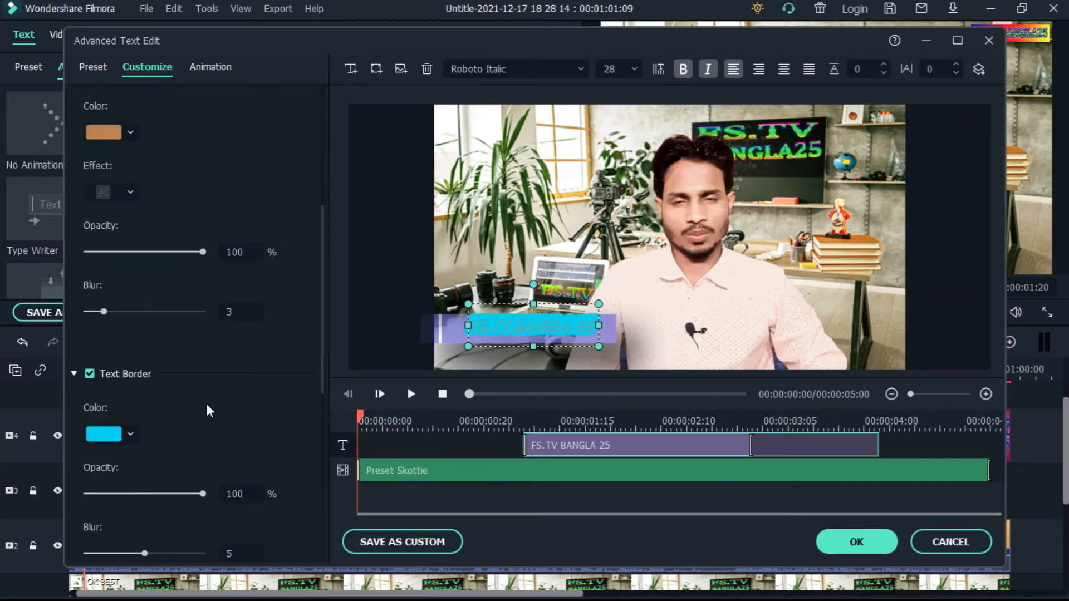
Leave the advanced text editor and save the changes to the title
{"action": "left_click", "coordinate": [94, 66]}
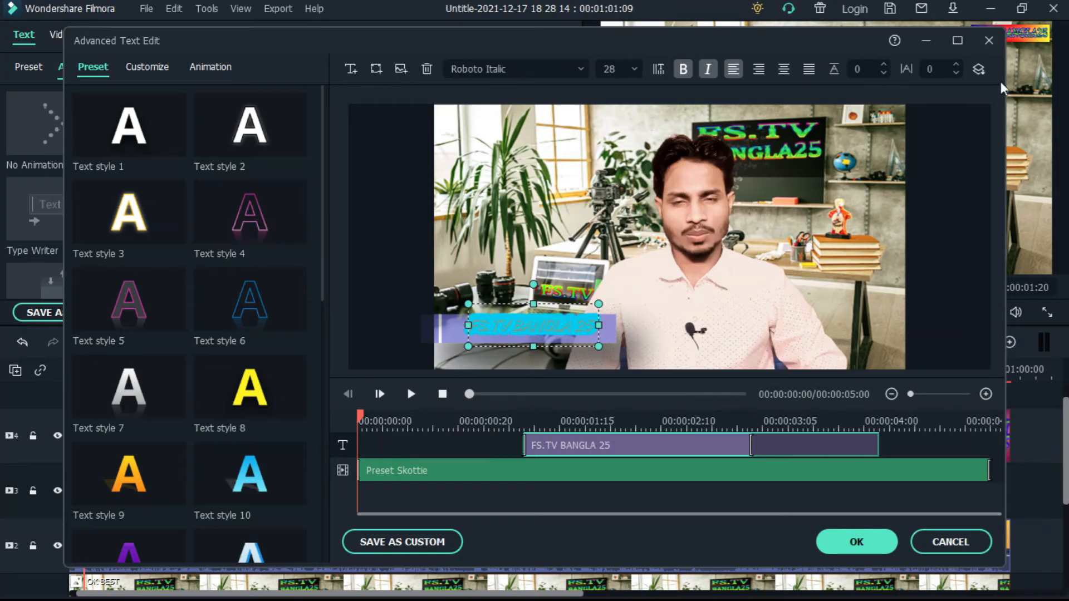
{"action": "left_click", "coordinate": [989, 42]}
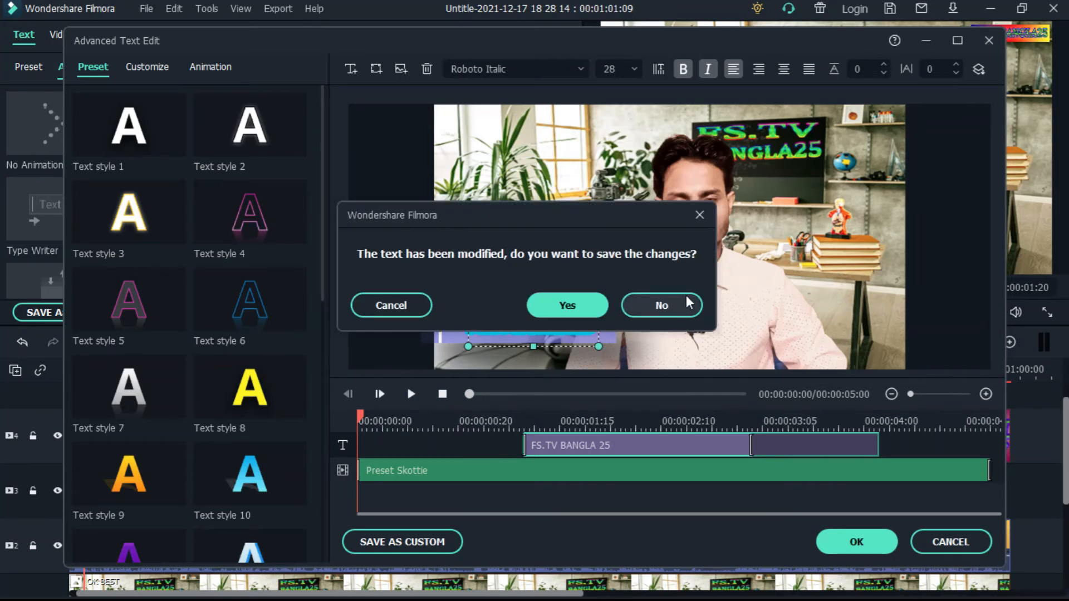
{"action": "left_click", "coordinate": [699, 215]}
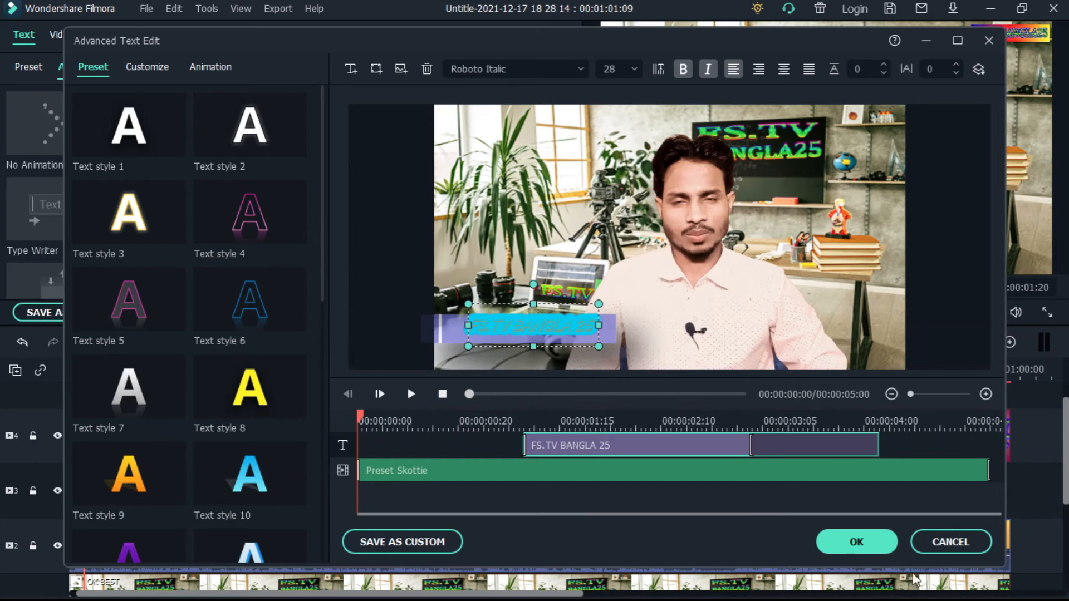
{"action": "left_click", "coordinate": [947, 542]}
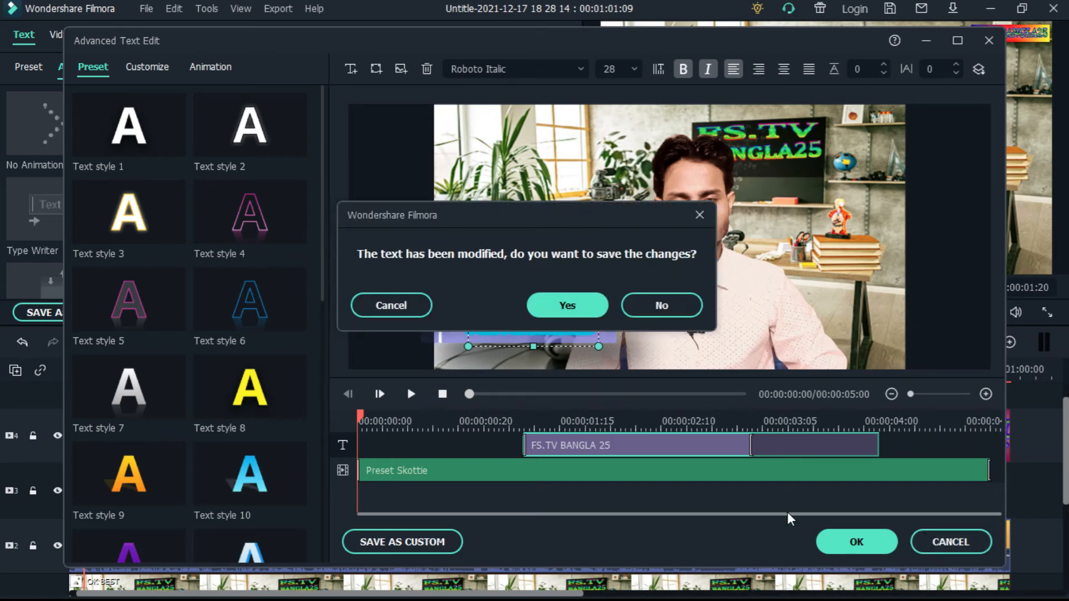
{"action": "left_click", "coordinate": [567, 304]}
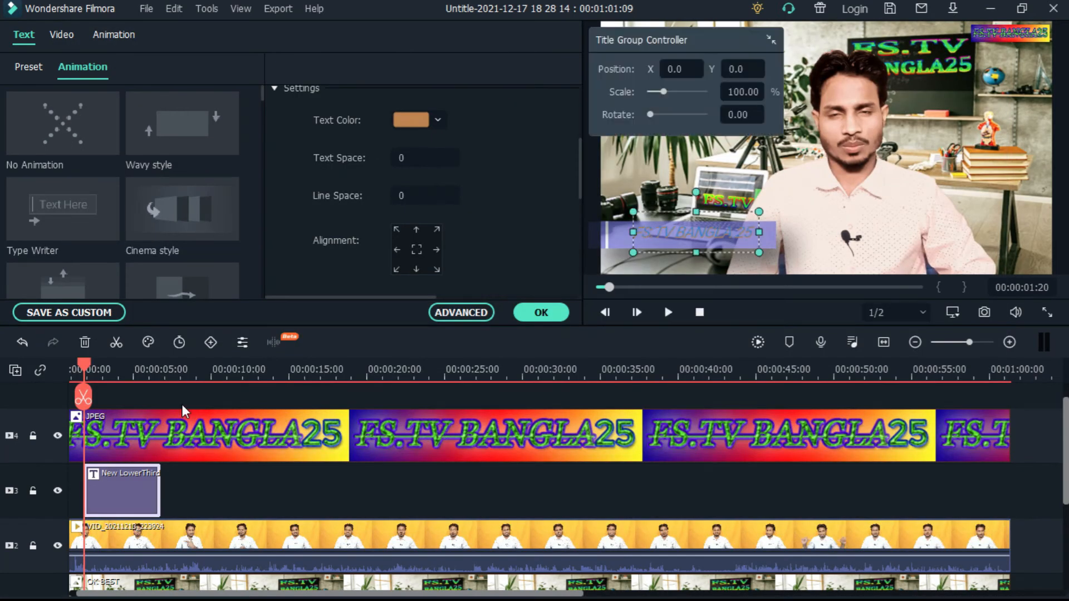
Delete the customised lower-third title clip from track 3 and close its text editing
{"action": "right_click", "coordinate": [131, 488]}
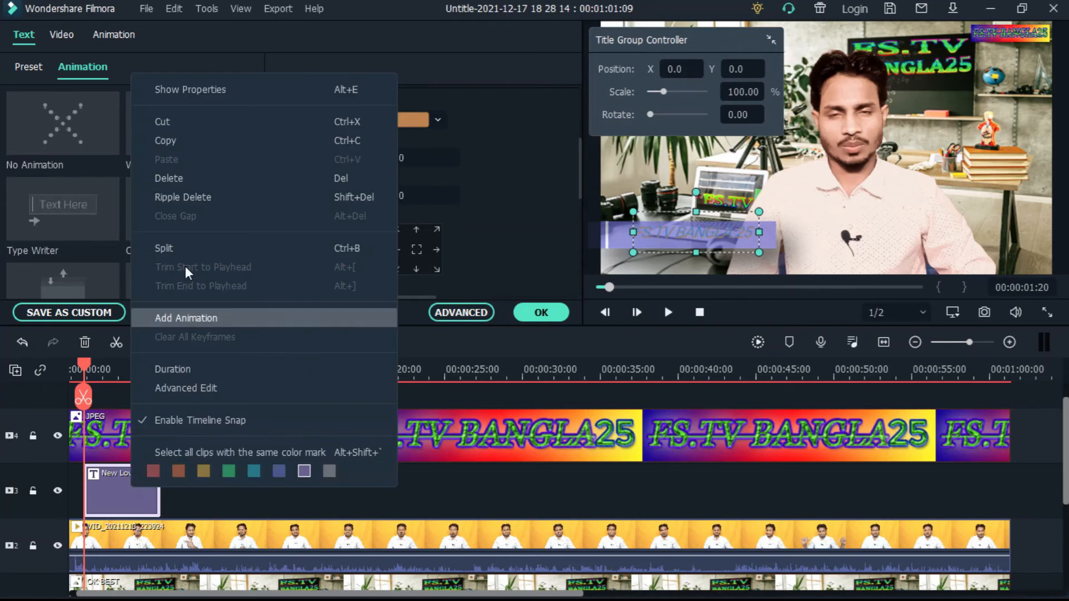
{"action": "left_click", "coordinate": [189, 178]}
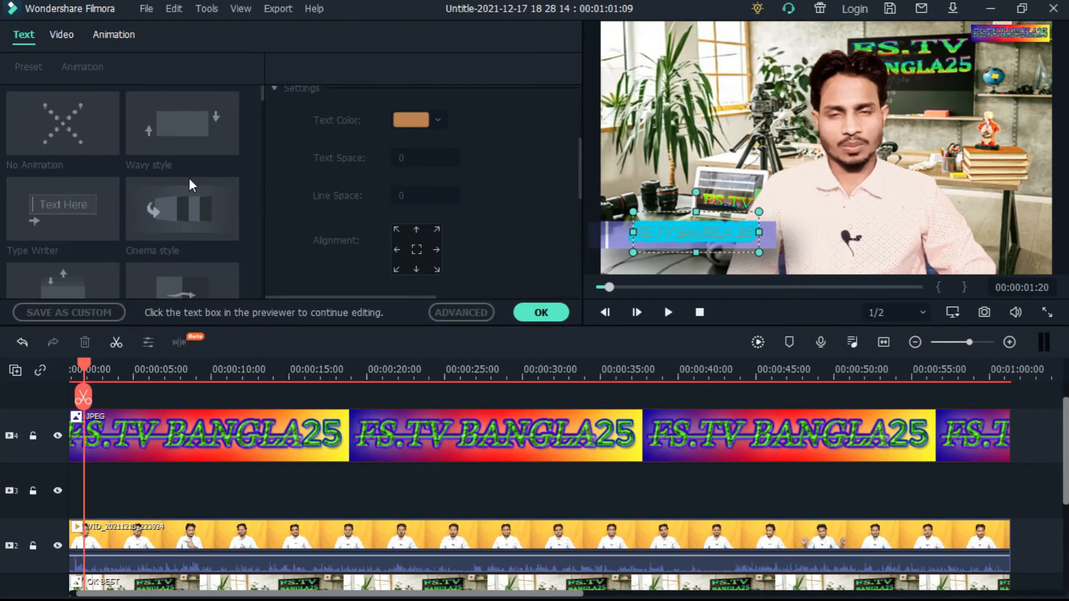
{"action": "left_click", "coordinate": [541, 313]}
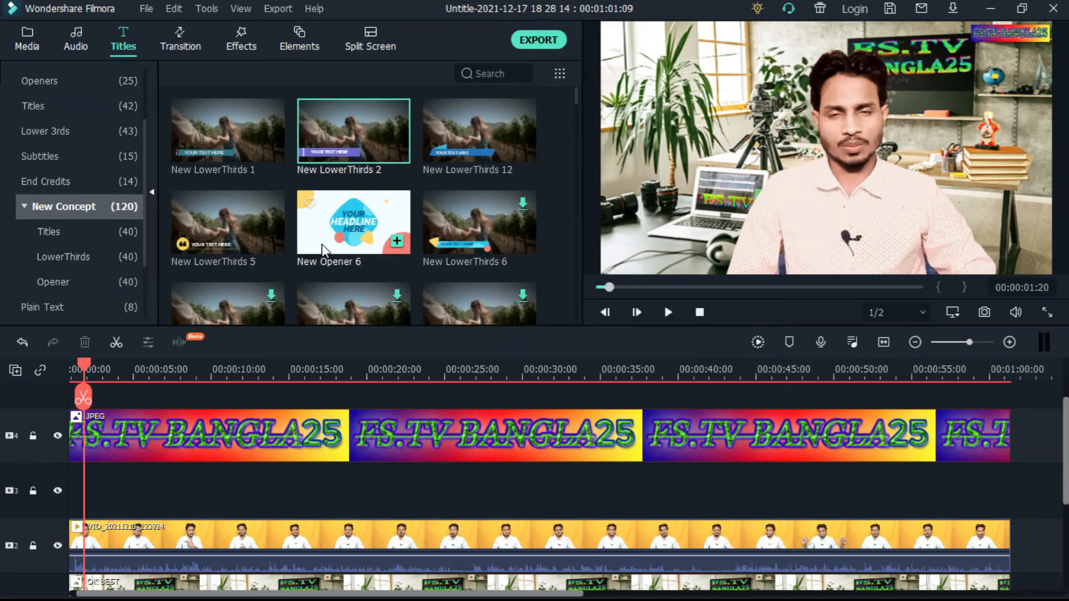
Add the New LowerThirds 2 title to track 3 at about 2 seconds and clear its placeholder text
{"action": "left_click_drag", "start_coordinate": [344, 172], "coordinate": [101, 493]}
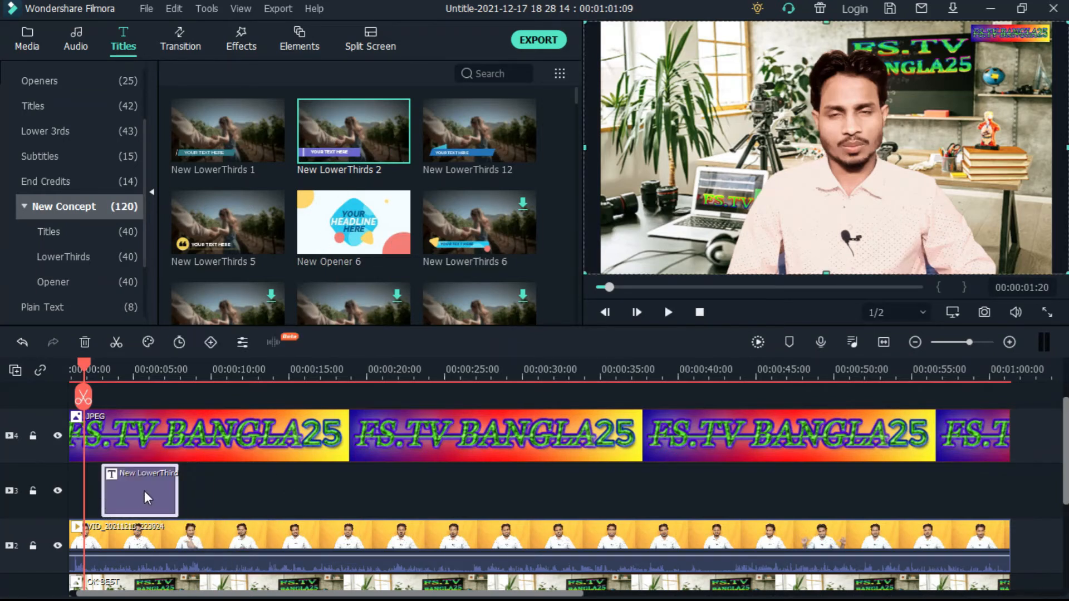
{"action": "double_click", "coordinate": [144, 490]}
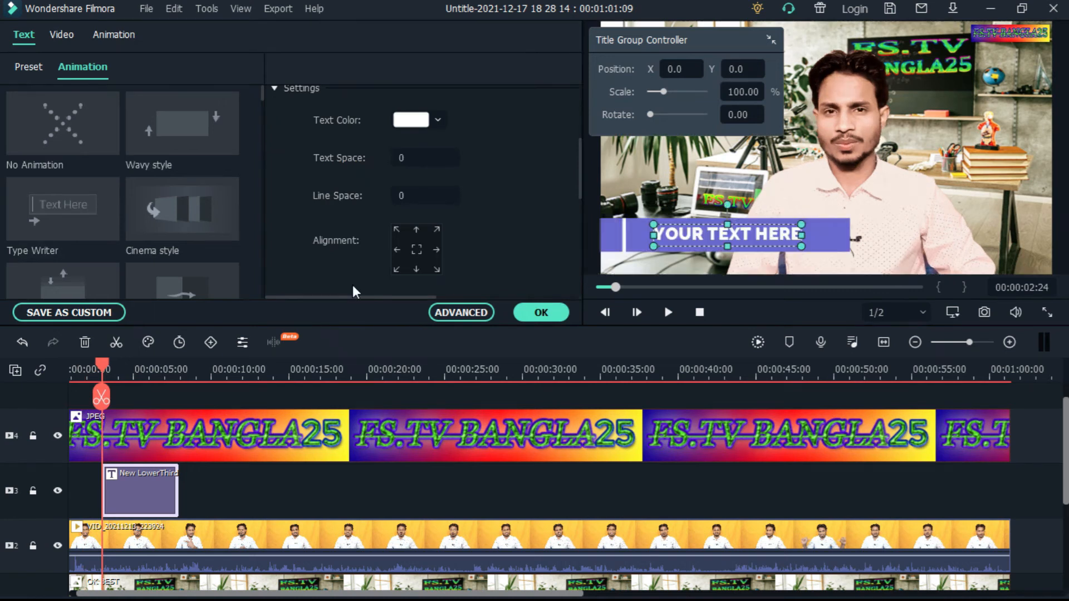
{"action": "scroll", "coordinate": [478, 218], "scroll_direction": "up", "scroll_amount": 3}
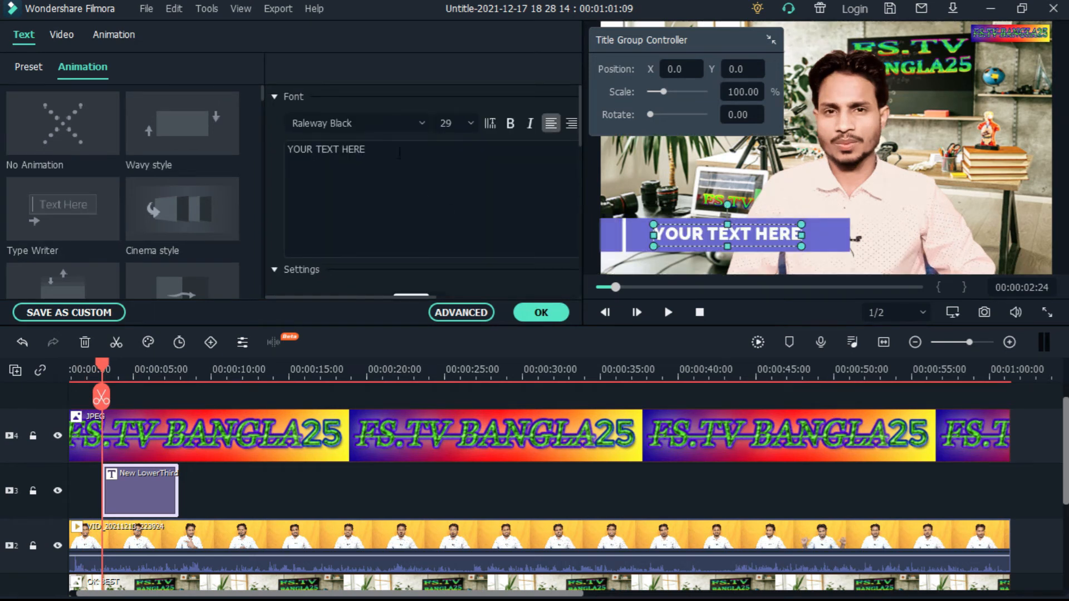
{"action": "left_click", "coordinate": [380, 149]}
{"action": "key", "text": "BackSpace"}
{"action": "key", "text": "BackSpace"}
{"action": "key", "text": "BackSpace"}
{"action": "key", "text": "BackSpace"}
{"action": "key", "text": "BackSpace"}
{"action": "key", "text": "BackSpace"}
{"action": "key", "text": "BackSpace"}
{"action": "key", "text": "BackSpace"}
{"action": "key", "text": "BackSpace"}
{"action": "key", "text": "BackSpace"}
{"action": "key", "text": "BackSpace"}
{"action": "key", "text": "BackSpace"}
{"action": "key", "text": "BackSpace"}
{"action": "key", "text": "BackSpace"}
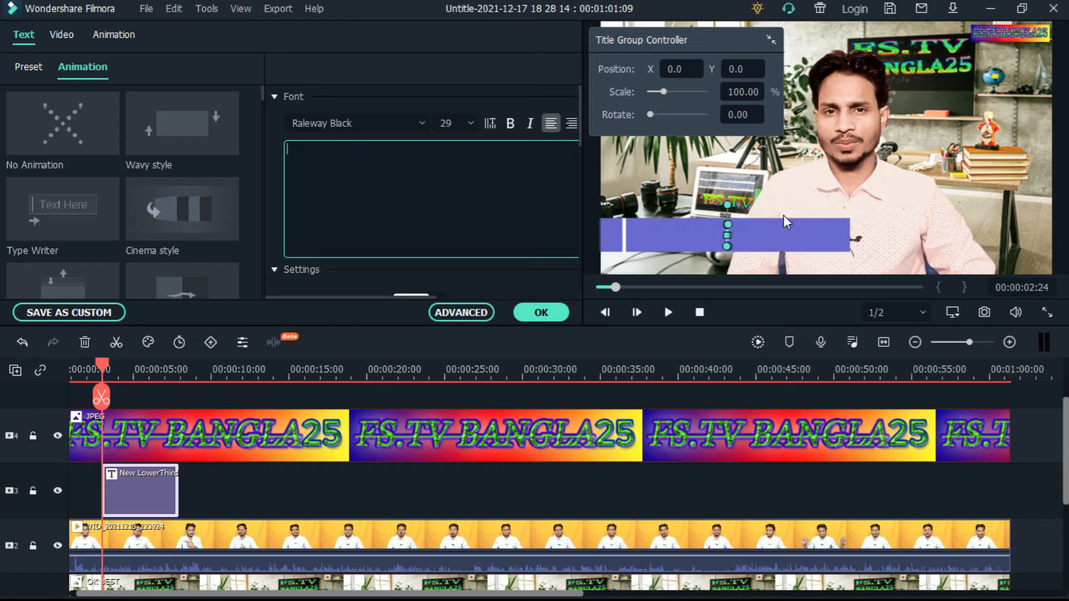
Enter FS.TV BANGLA25 as the lower-third title text and make it bold and italic
{"action": "type", "text": "FS."}
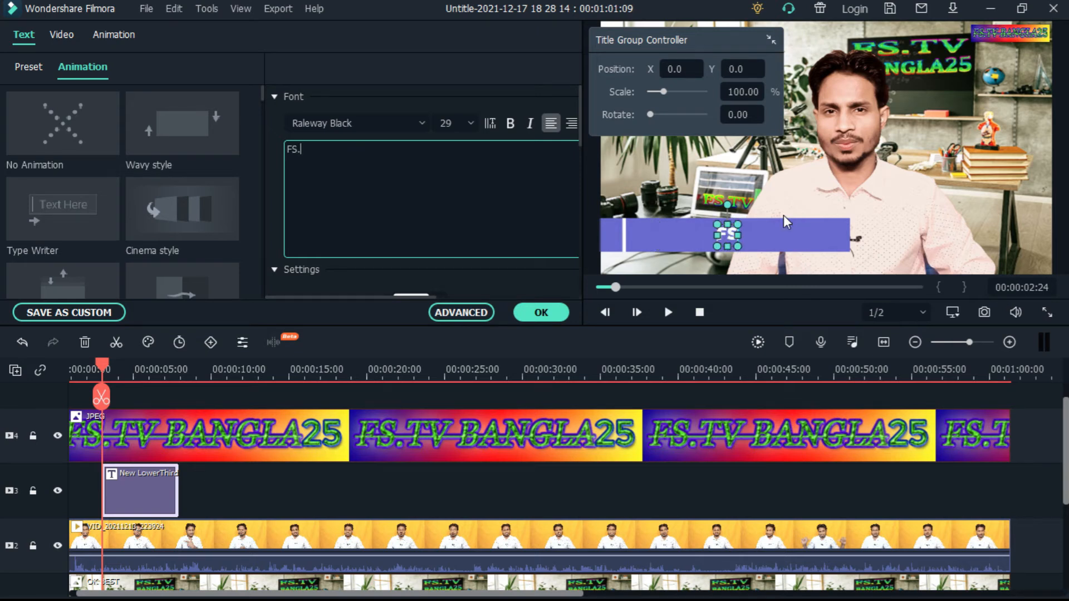
{"action": "type", "text": "TV"}
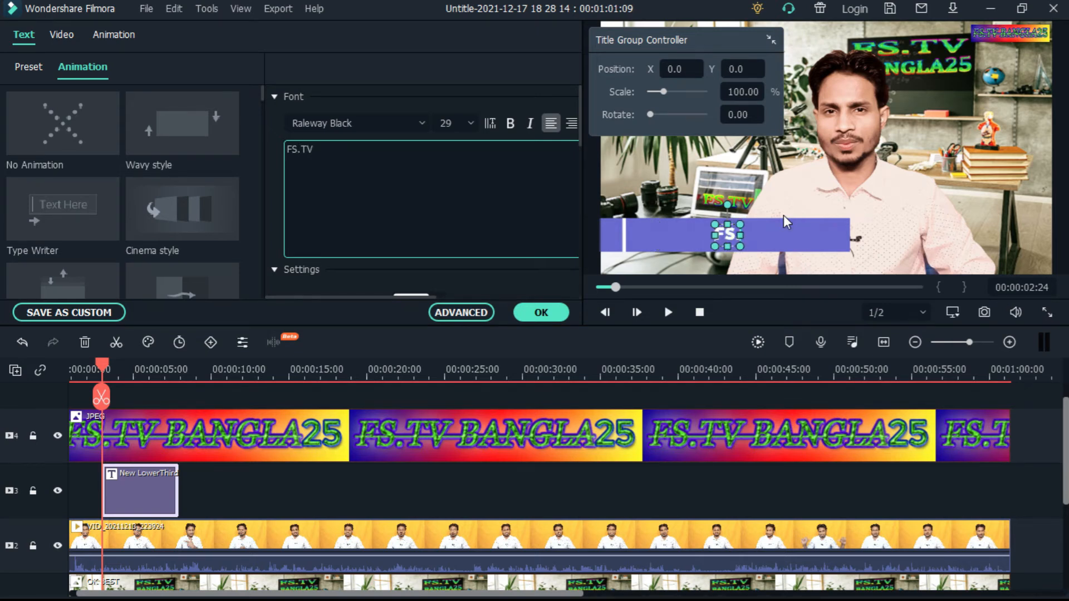
{"action": "type", "text": " BANGLA25"}
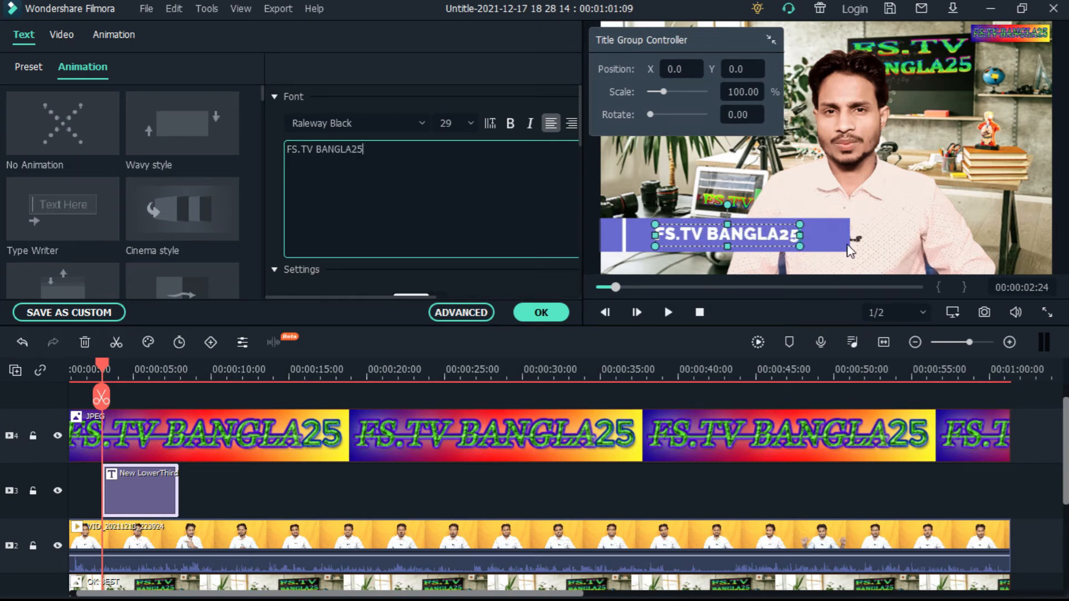
{"action": "left_click", "coordinate": [509, 123]}
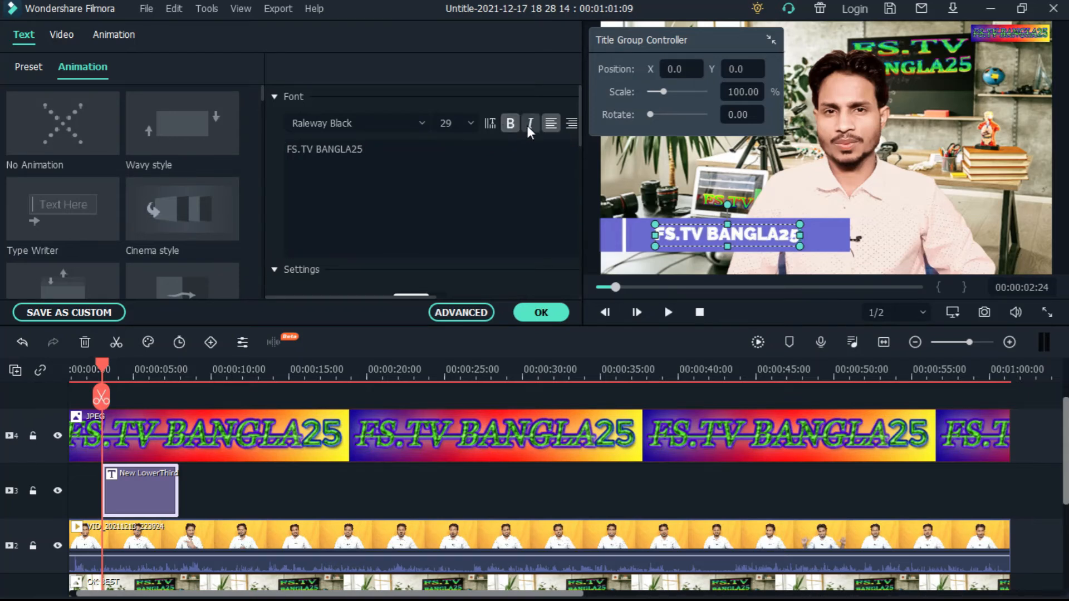
{"action": "left_click", "coordinate": [527, 125]}
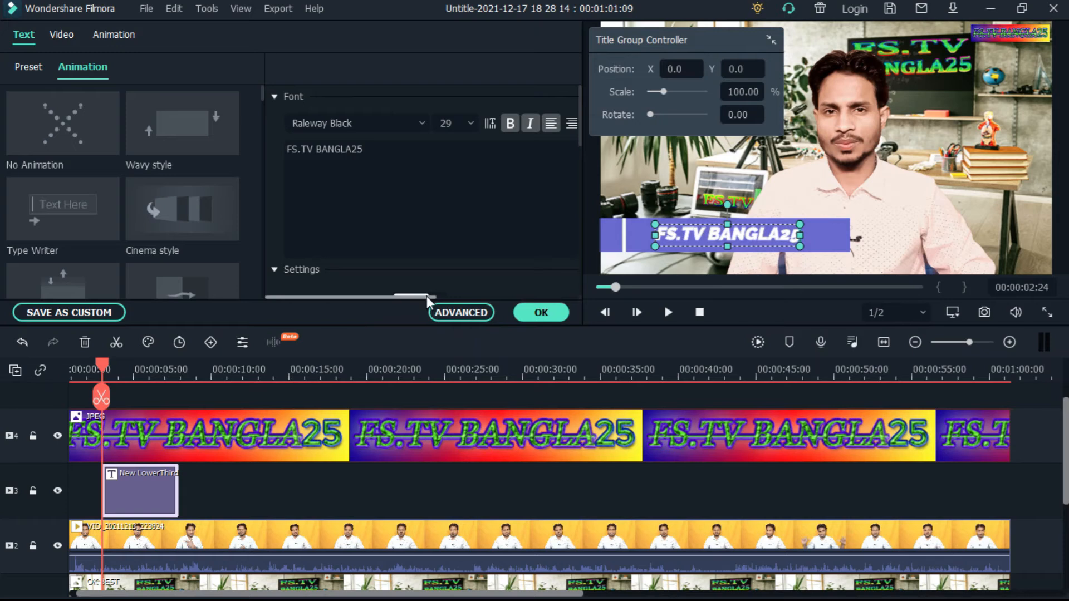
Justify the title text and set its font size to 44
{"action": "left_click_drag", "start_coordinate": [430, 299], "coordinate": [504, 299]}
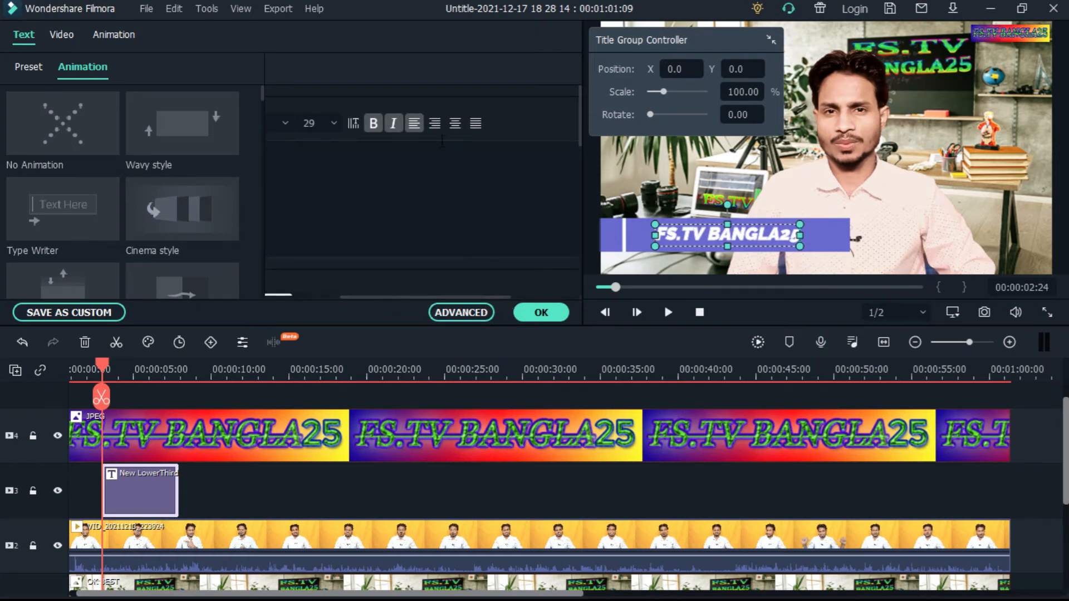
{"action": "left_click", "coordinate": [436, 124]}
{"action": "left_click", "coordinate": [459, 125]}
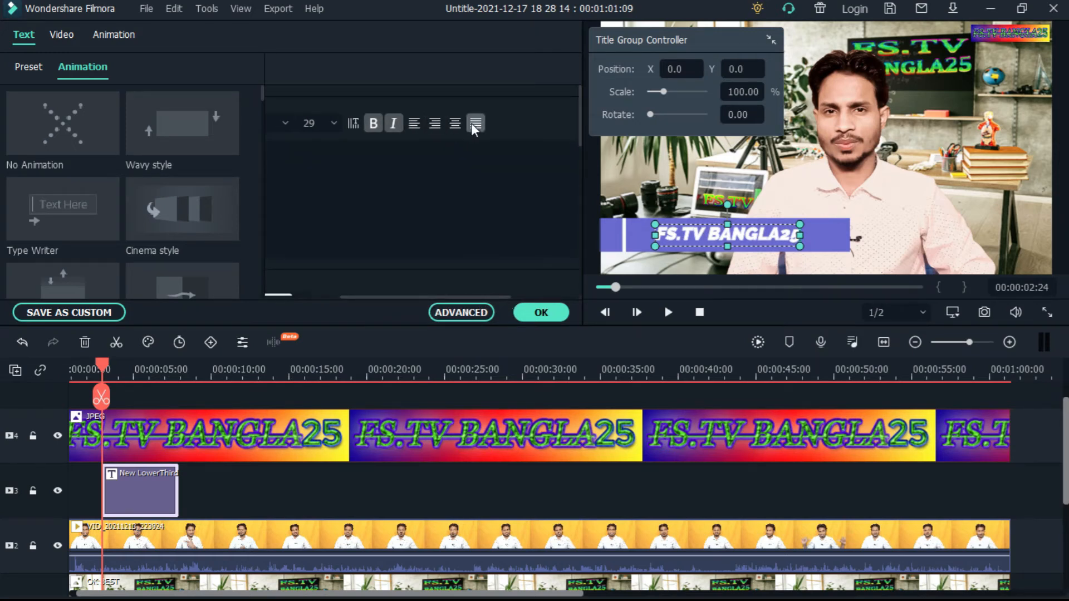
{"action": "left_click", "coordinate": [333, 122]}
{"action": "left_click", "coordinate": [309, 202]}
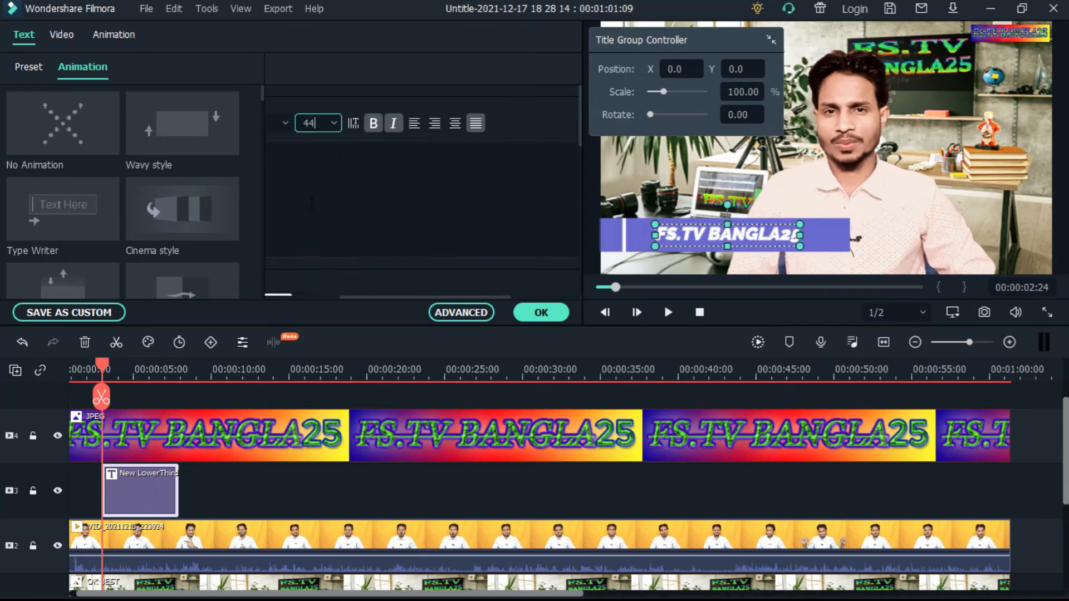
Try magenta, green and dark purple as the title's text color and settle on pale yellow-green
{"action": "scroll", "coordinate": [365, 167], "scroll_direction": "down", "scroll_amount": 3}
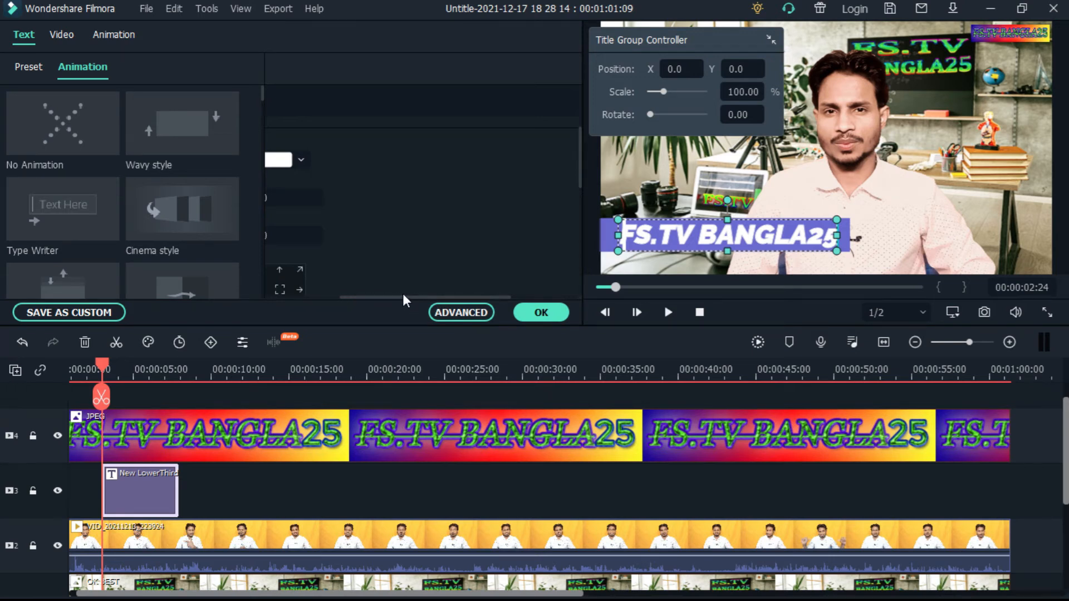
{"action": "left_click_drag", "start_coordinate": [401, 296], "coordinate": [317, 299]}
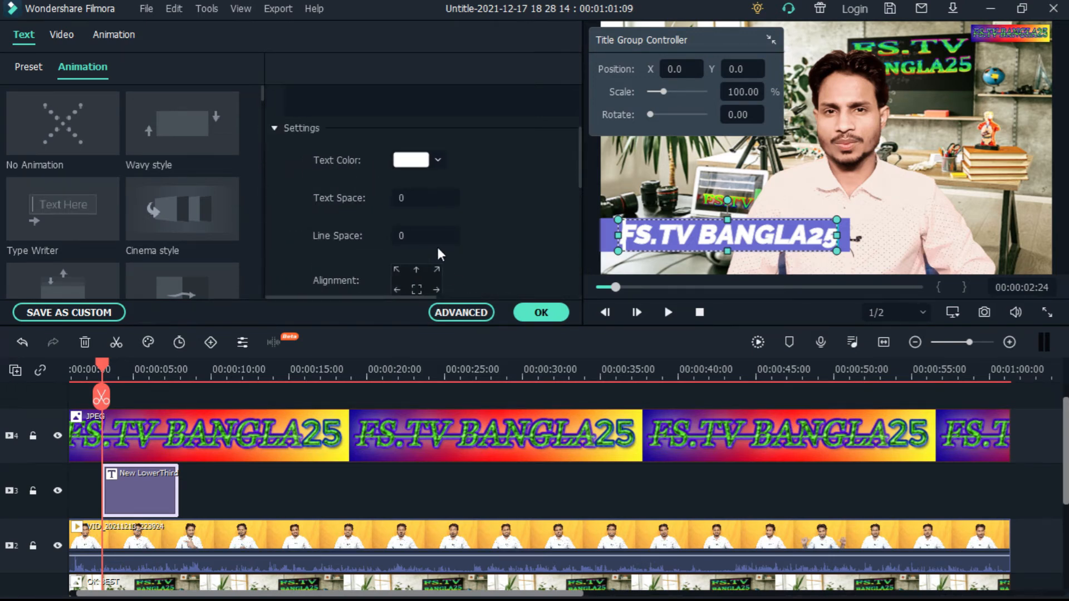
{"action": "left_click", "coordinate": [438, 161]}
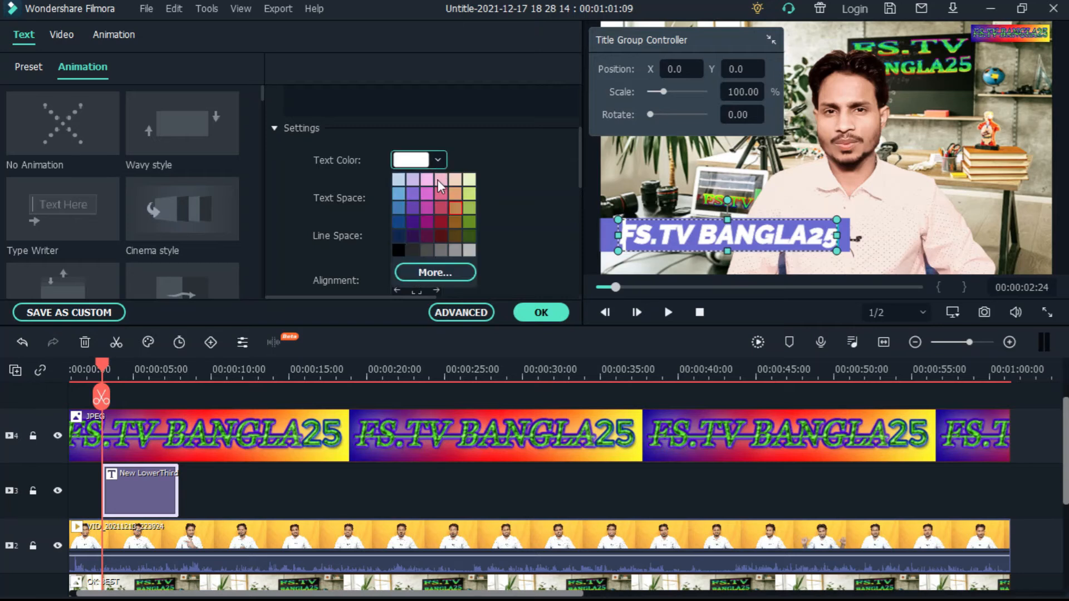
{"action": "left_click", "coordinate": [425, 208]}
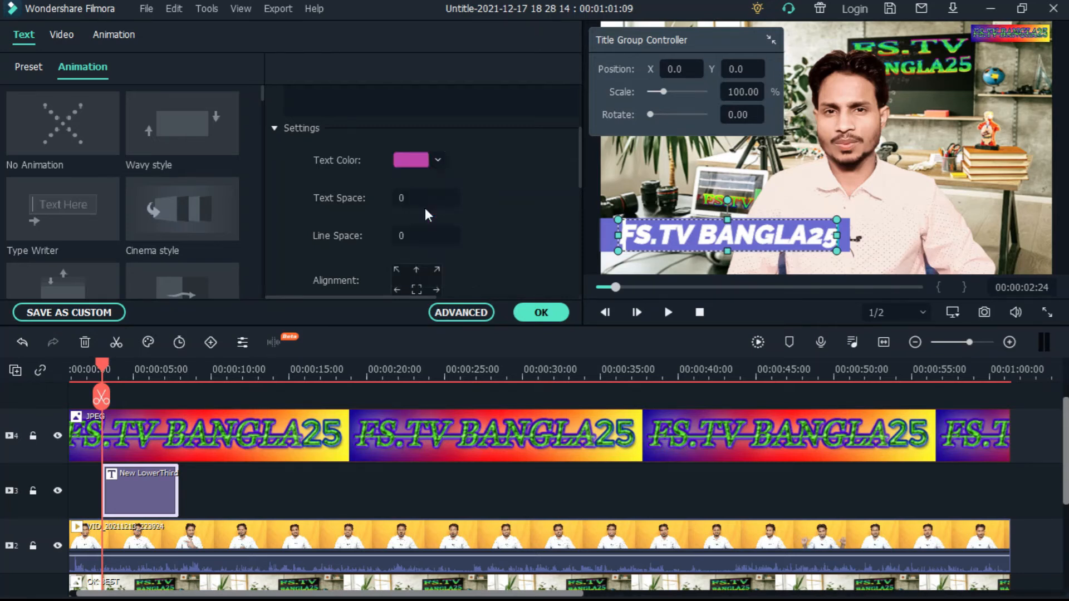
{"action": "left_click", "coordinate": [440, 160]}
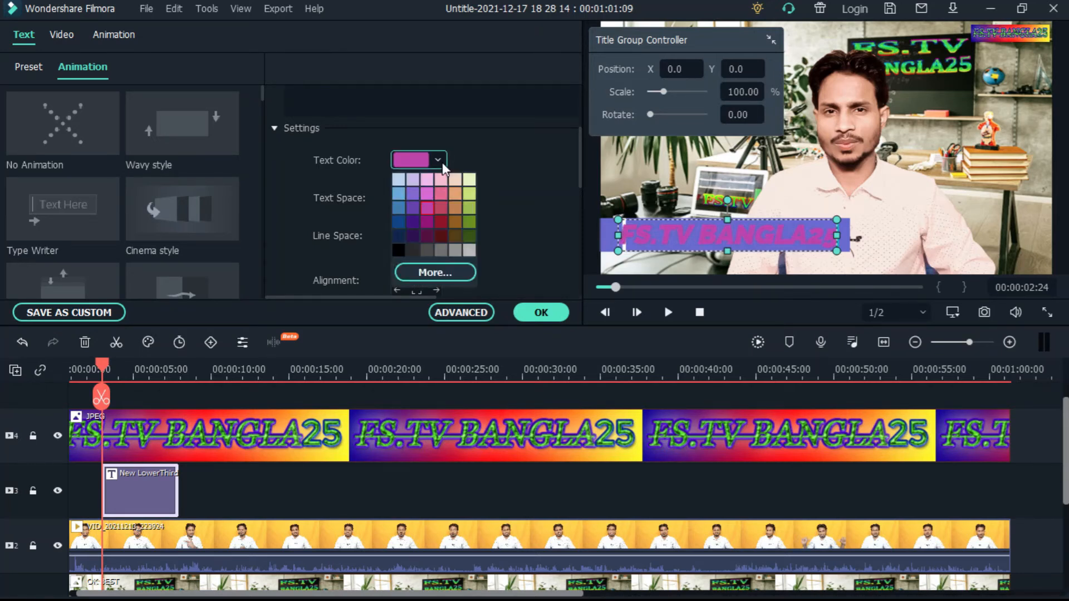
{"action": "left_click", "coordinate": [469, 207]}
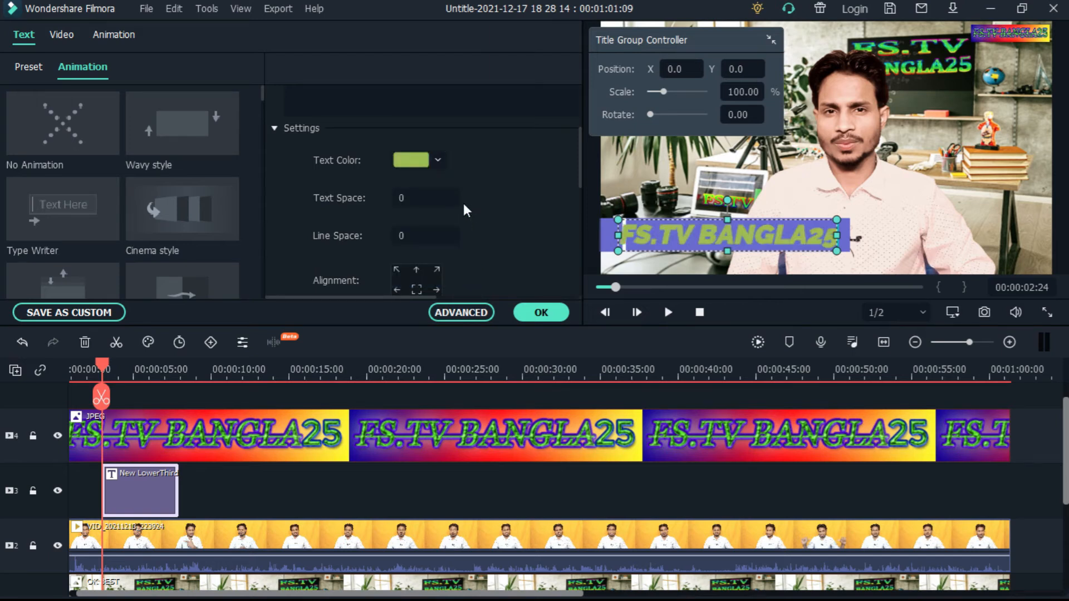
{"action": "left_click", "coordinate": [437, 161]}
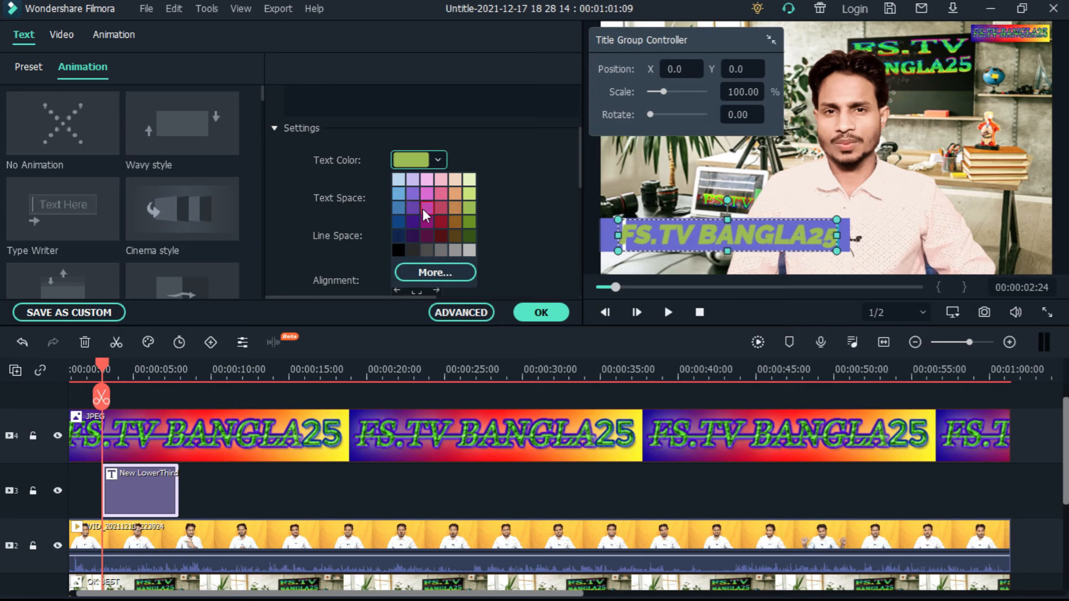
{"action": "left_click", "coordinate": [412, 222]}
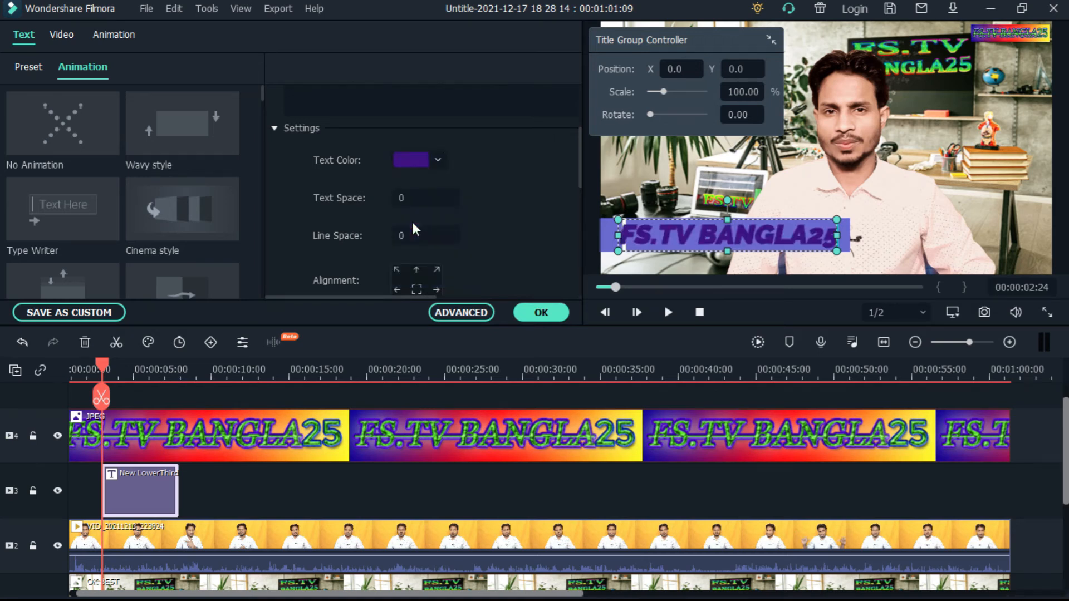
{"action": "left_click", "coordinate": [438, 160]}
{"action": "left_click", "coordinate": [474, 178]}
Try rotating the title text, return it to horizontal, and reduce its scale so it fits inside the purple bar
{"action": "scroll", "coordinate": [479, 176], "scroll_direction": "down", "scroll_amount": 2}
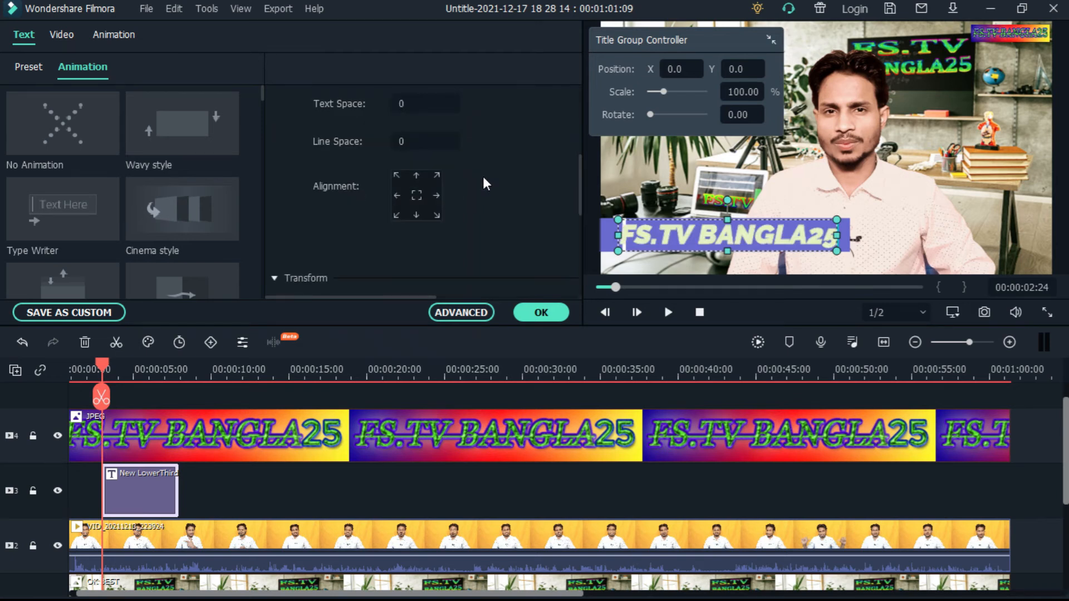
{"action": "scroll", "coordinate": [490, 184], "scroll_direction": "down", "scroll_amount": 2}
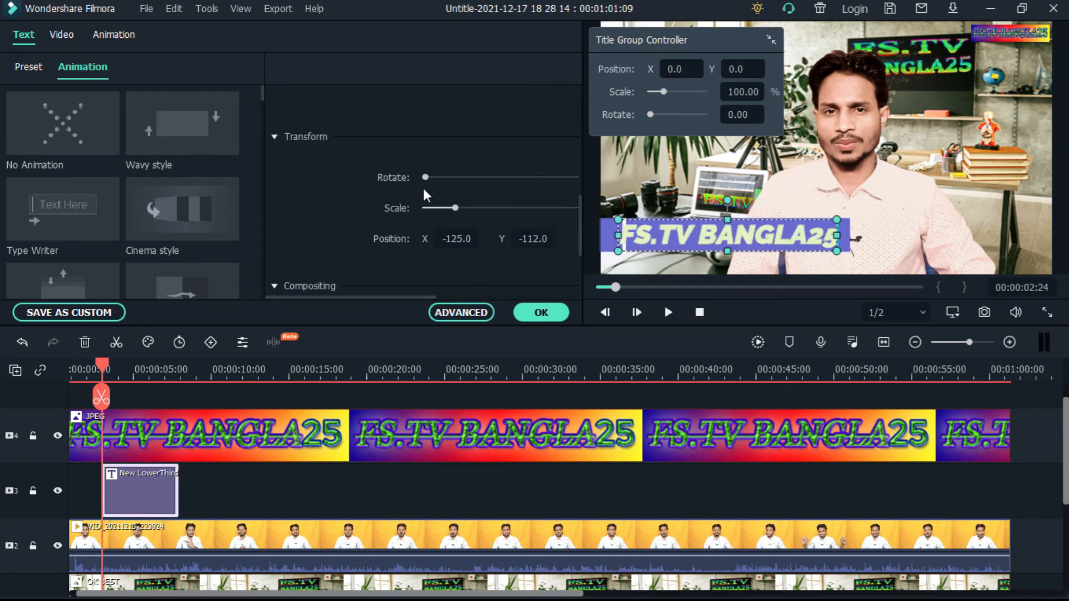
{"action": "mouse_move", "coordinate": [426, 177]}
{"action": "left_mouse_down"}
{"action": "mouse_move", "coordinate": [473, 179]}
{"action": "mouse_move", "coordinate": [435, 179]}
{"action": "left_mouse_up"}
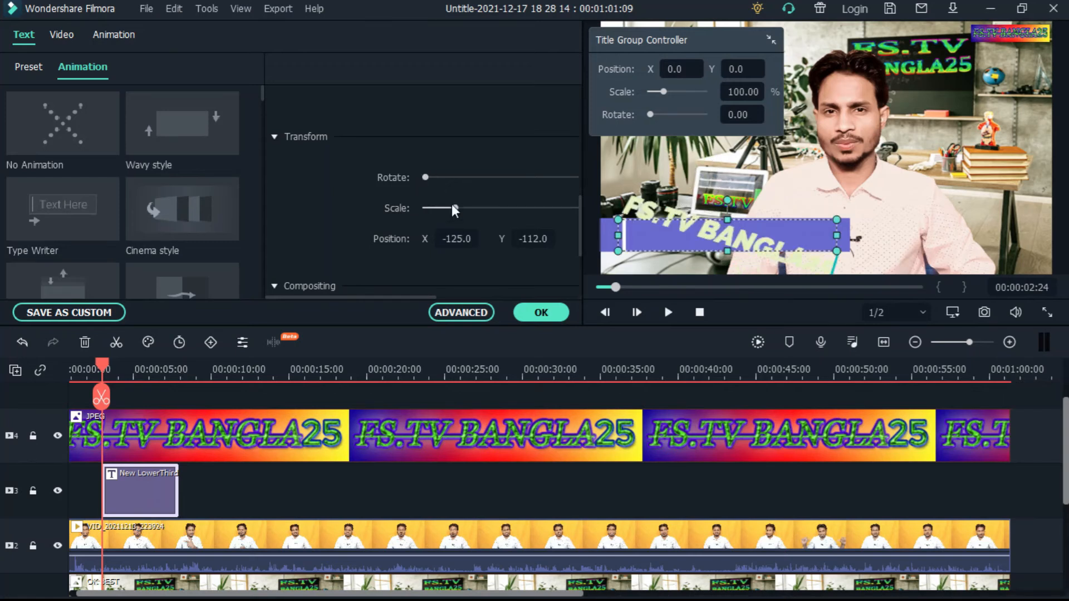
{"action": "mouse_move", "coordinate": [455, 207]}
{"action": "left_mouse_down"}
{"action": "mouse_move", "coordinate": [486, 211]}
{"action": "mouse_move", "coordinate": [443, 212]}
{"action": "mouse_move", "coordinate": [456, 212]}
{"action": "left_mouse_up"}
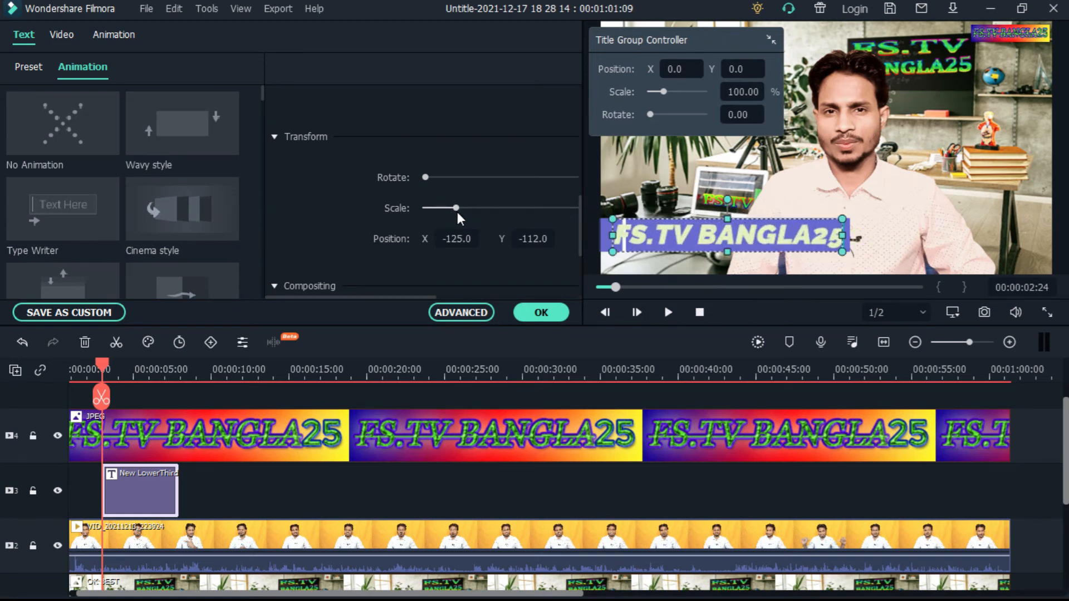
{"action": "mouse_move", "coordinate": [457, 212]}
{"action": "left_mouse_down"}
{"action": "mouse_move", "coordinate": [465, 209]}
{"action": "mouse_move", "coordinate": [452, 209]}
{"action": "left_mouse_up"}
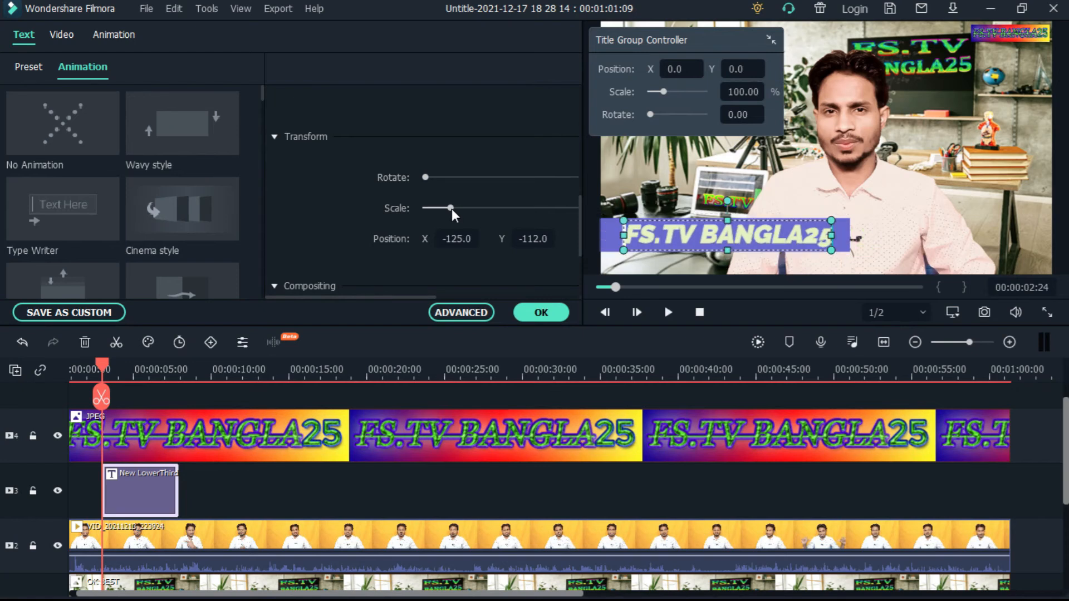
{"action": "scroll", "coordinate": [469, 256], "scroll_direction": "down", "scroll_amount": 2}
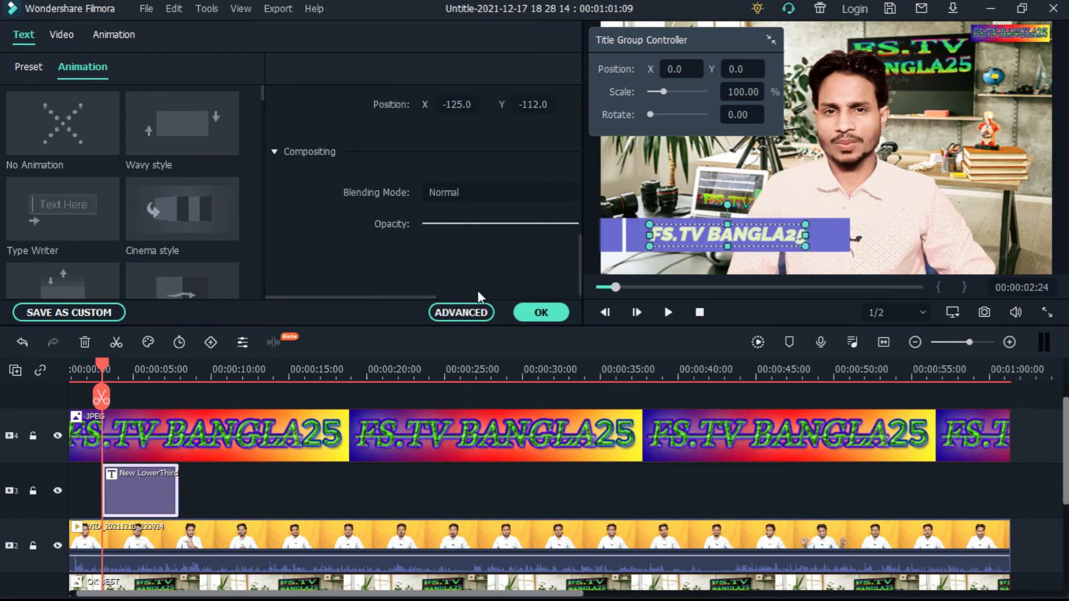
Open the advanced text editor for the title and change the text fill type to Gradient Fill
{"action": "left_click", "coordinate": [462, 313]}
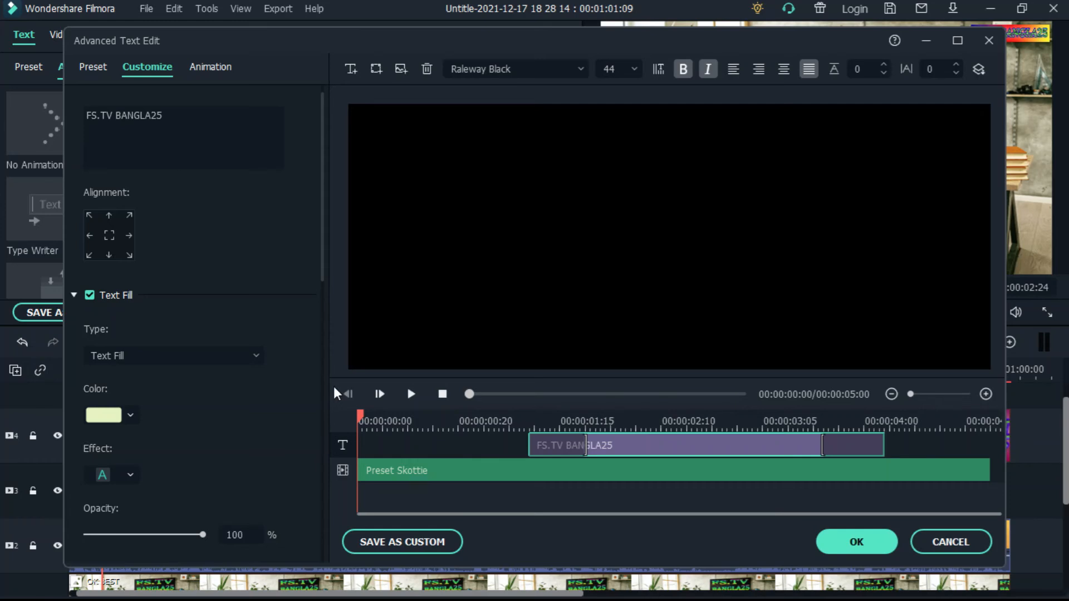
{"action": "left_click", "coordinate": [257, 356]}
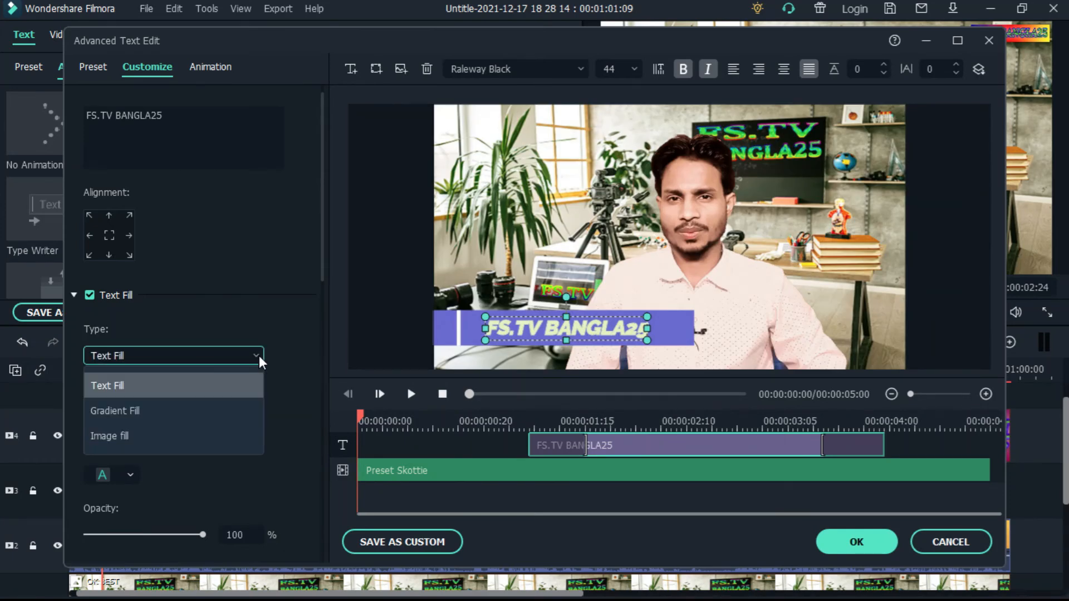
{"action": "left_click", "coordinate": [134, 411]}
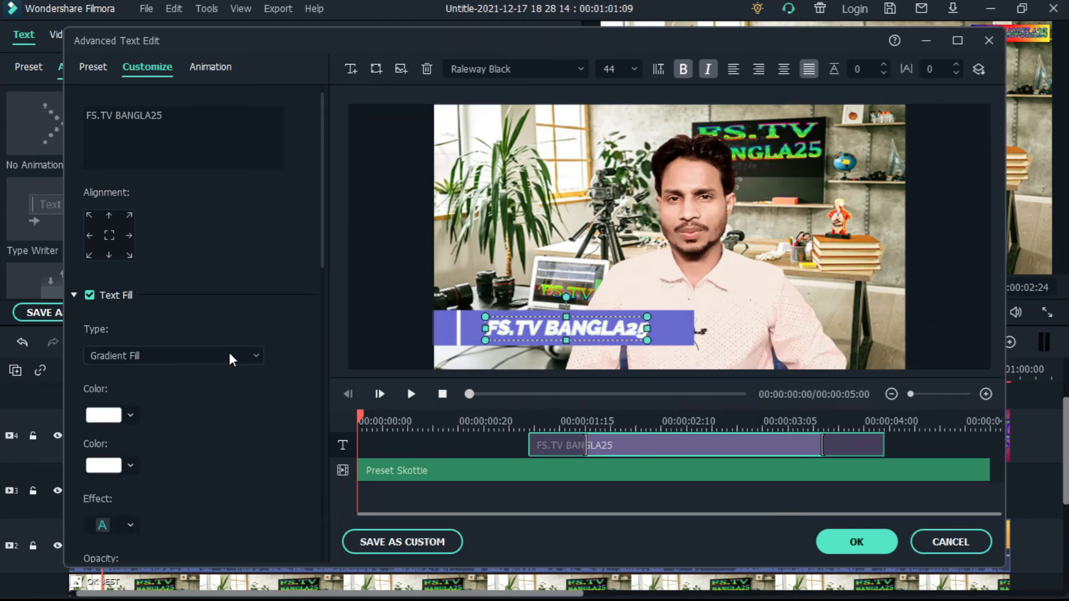
Try orange and red for the gradient fill, and set both of its colors to olive green
{"action": "left_click", "coordinate": [130, 415]}
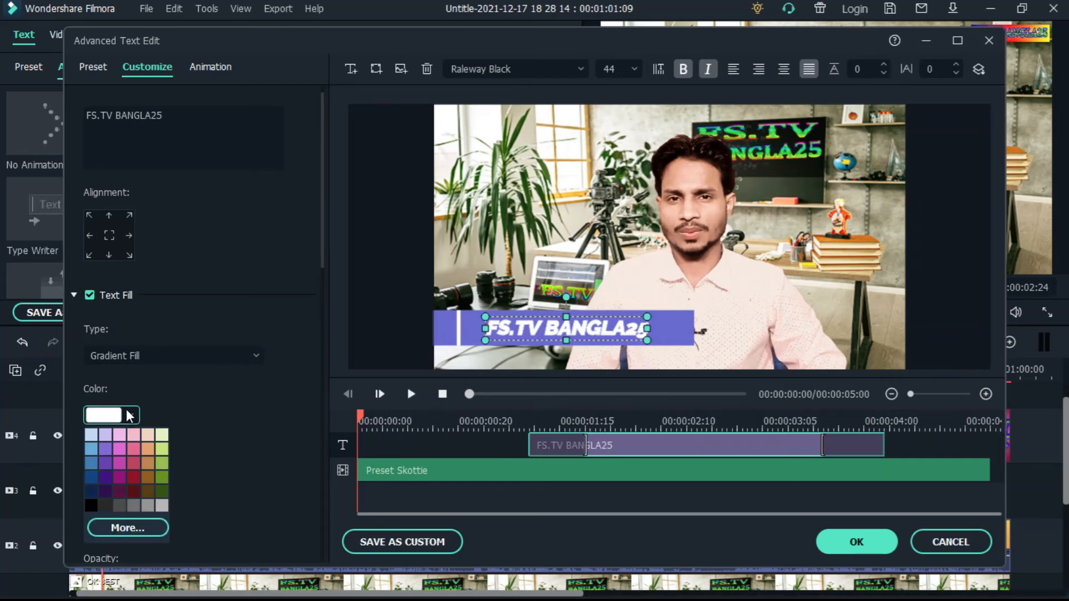
{"action": "left_click", "coordinate": [147, 452]}
{"action": "scroll", "coordinate": [146, 449], "scroll_direction": "down", "scroll_amount": 2}
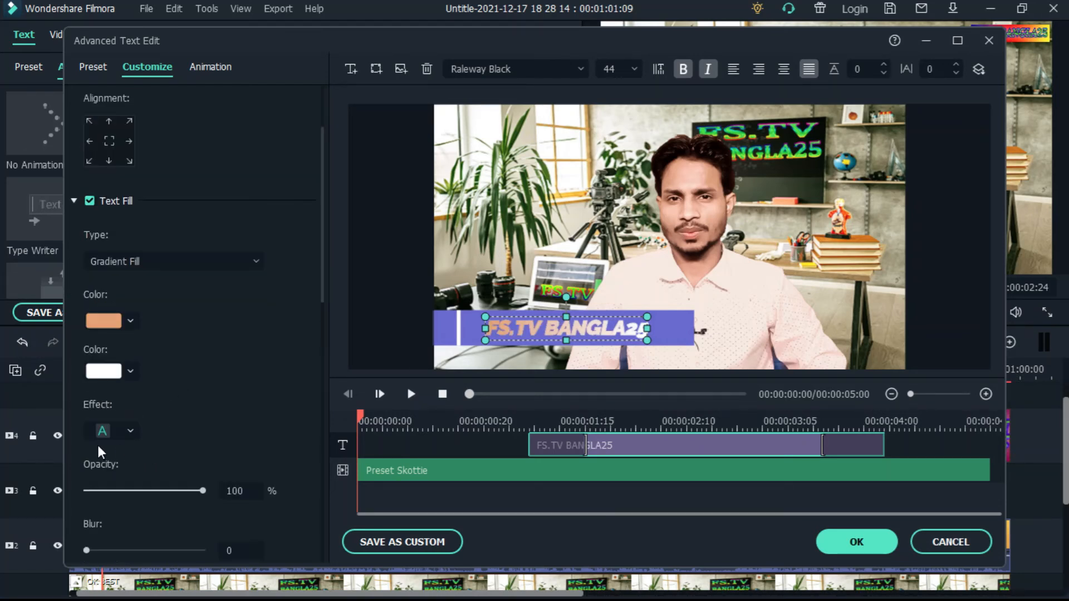
{"action": "left_click", "coordinate": [130, 371]}
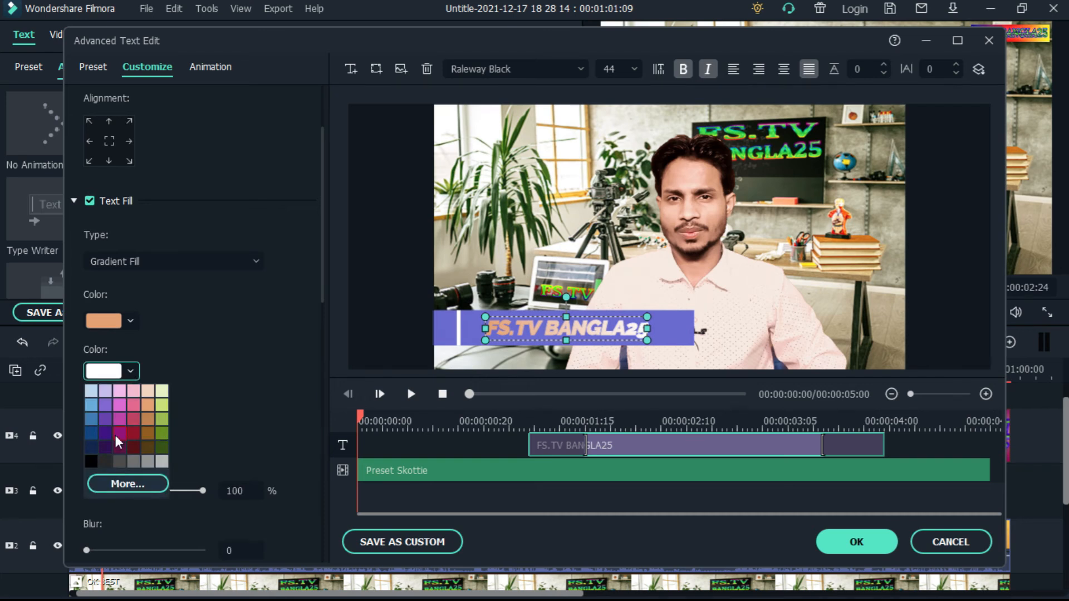
{"action": "left_click", "coordinate": [135, 416]}
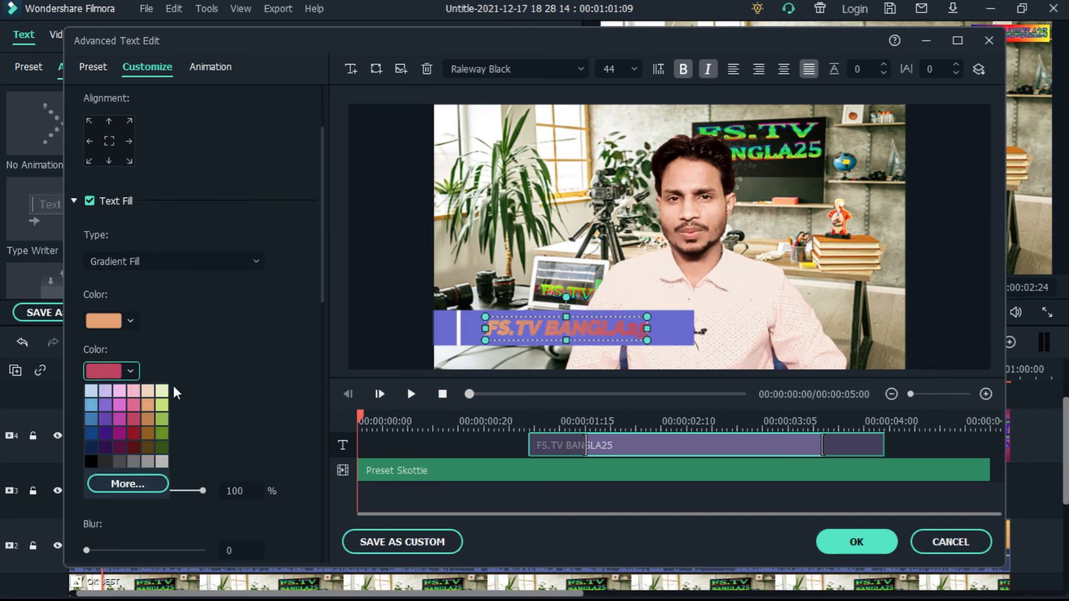
{"action": "left_click", "coordinate": [162, 419]}
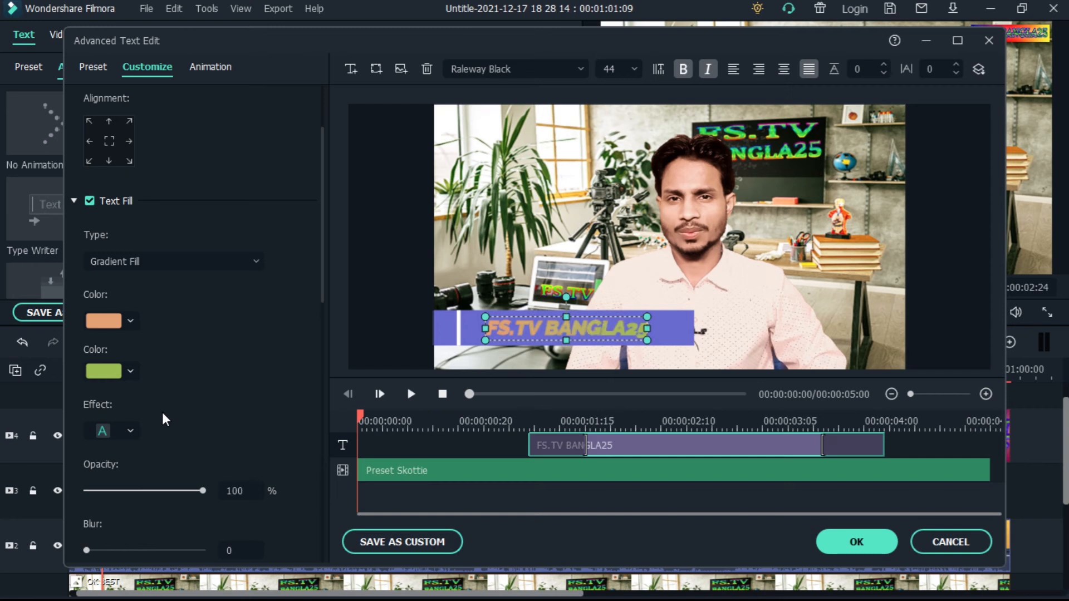
{"action": "left_click", "coordinate": [124, 321]}
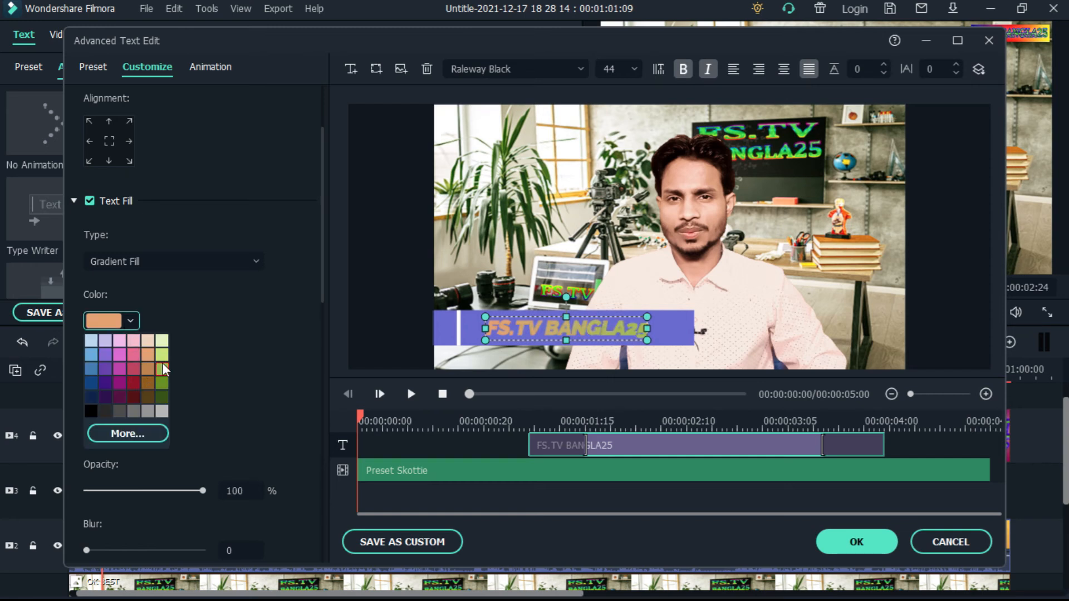
{"action": "left_click", "coordinate": [162, 368]}
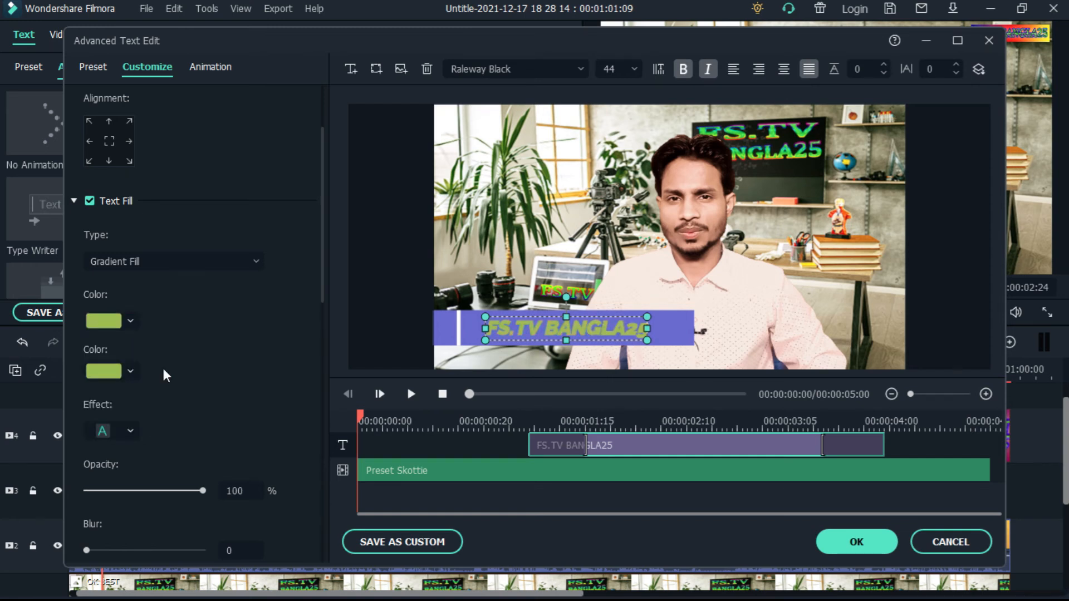
Set the text fill's opacity to 100% and its blur to 4
{"action": "scroll", "coordinate": [149, 396], "scroll_direction": "down", "scroll_amount": 3}
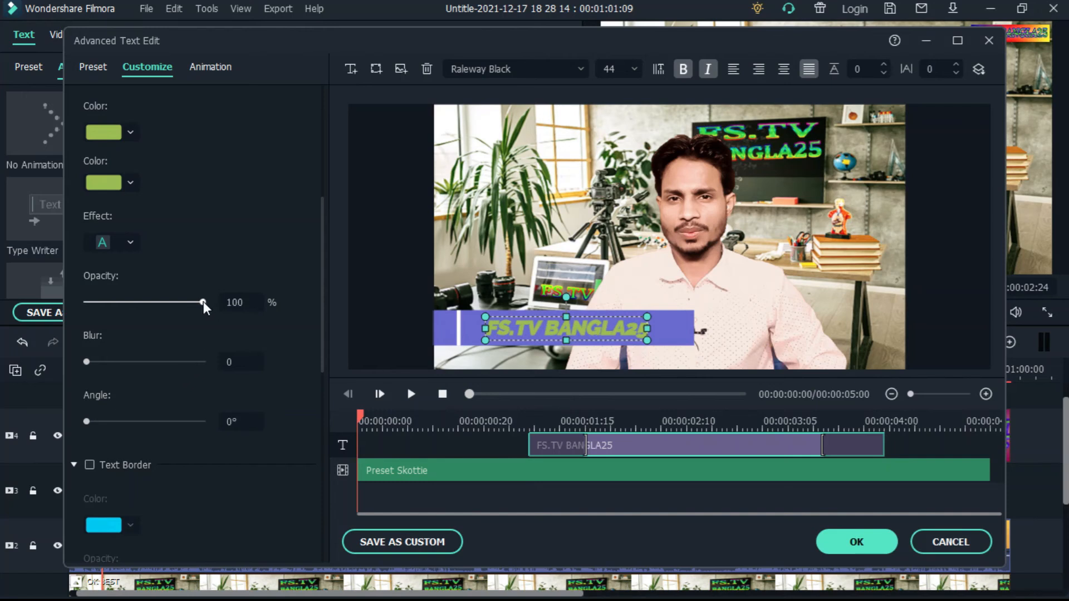
{"action": "mouse_move", "coordinate": [203, 300]}
{"action": "left_mouse_down"}
{"action": "mouse_move", "coordinate": [126, 303]}
{"action": "mouse_move", "coordinate": [219, 303]}
{"action": "left_mouse_up"}
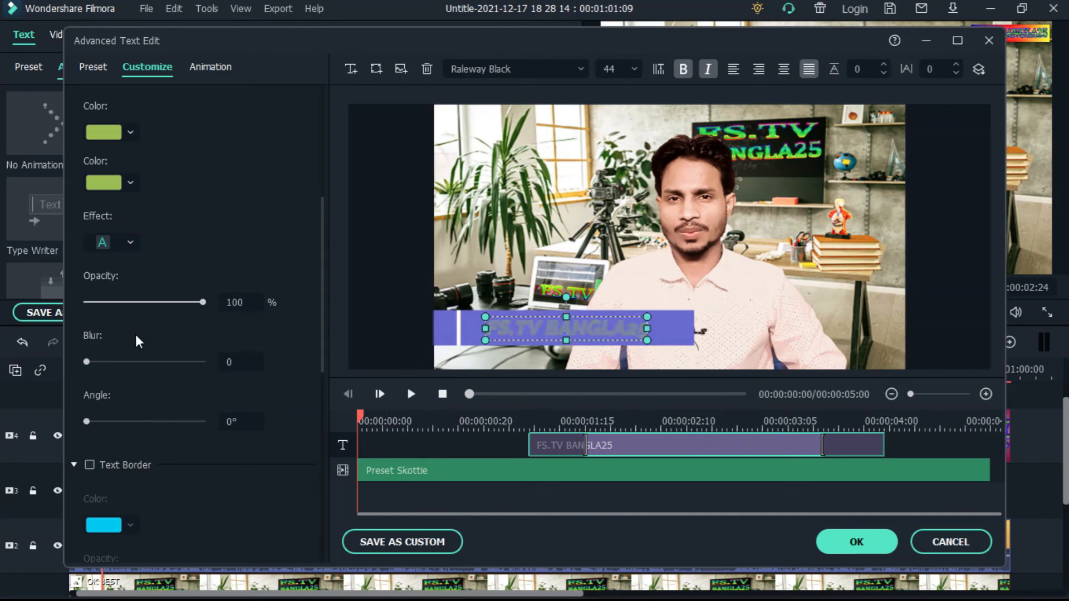
{"action": "left_click_drag", "start_coordinate": [85, 363], "coordinate": [109, 363]}
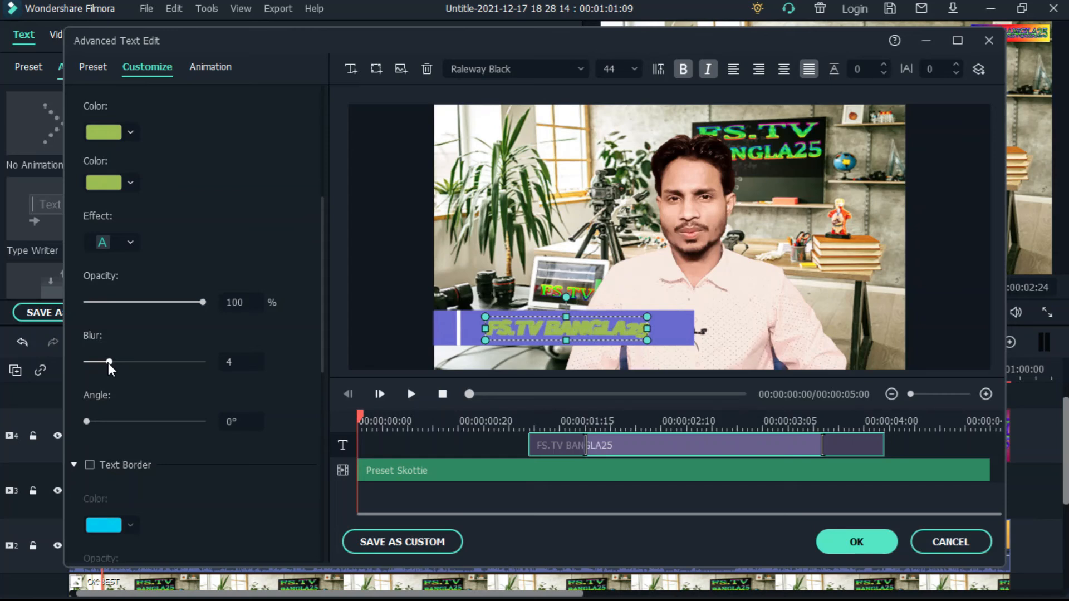
Set the text fill's blur to 2 and angle to 66°, and enable a light blue text border at 80% opacity
{"action": "left_click_drag", "start_coordinate": [105, 362], "coordinate": [98, 362]}
{"action": "mouse_move", "coordinate": [87, 421]}
{"action": "left_mouse_down"}
{"action": "mouse_move", "coordinate": [158, 426]}
{"action": "mouse_move", "coordinate": [107, 427]}
{"action": "left_mouse_up"}
{"action": "scroll", "coordinate": [167, 439], "scroll_direction": "down", "scroll_amount": 3}
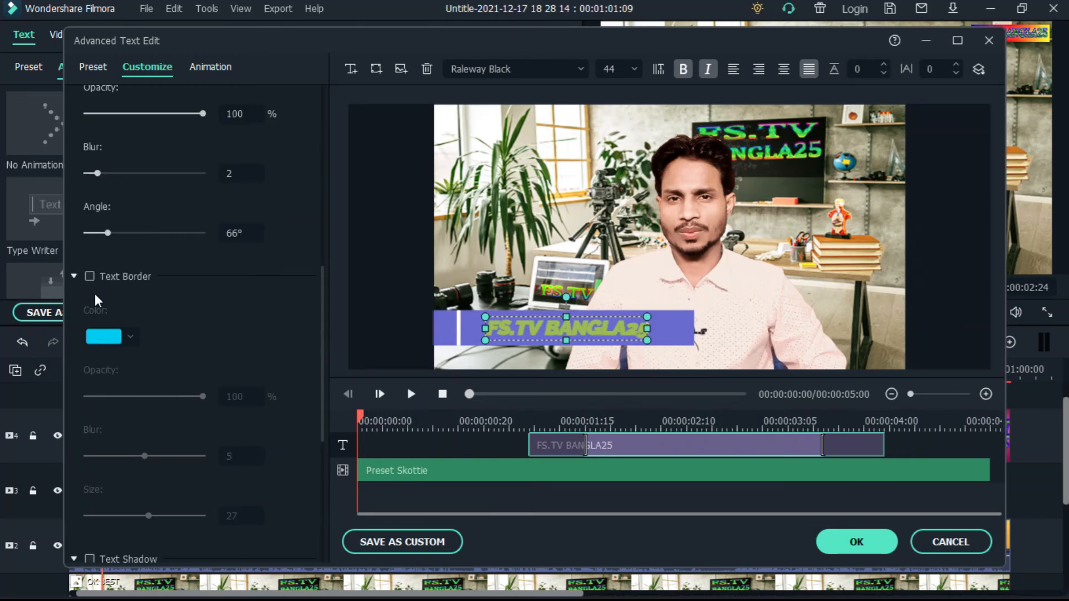
{"action": "left_click", "coordinate": [89, 276]}
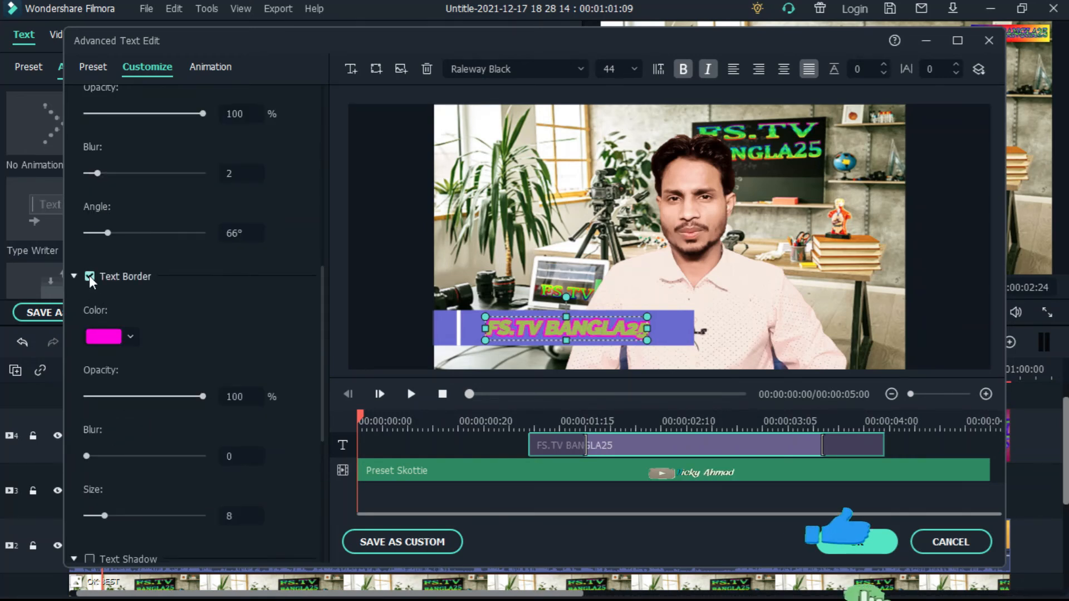
{"action": "left_click", "coordinate": [130, 336]}
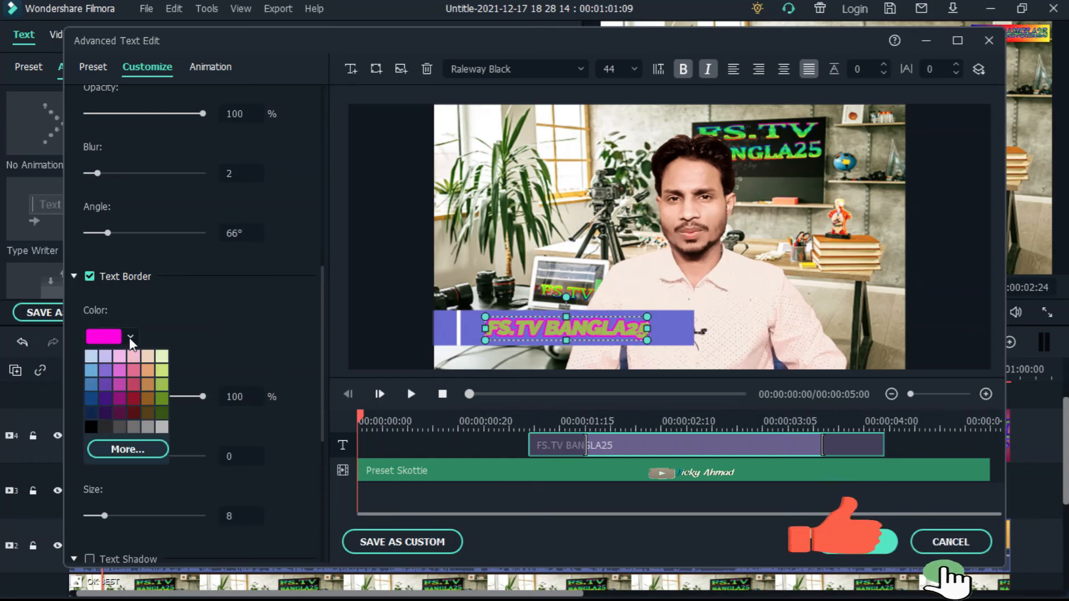
{"action": "left_click", "coordinate": [91, 355]}
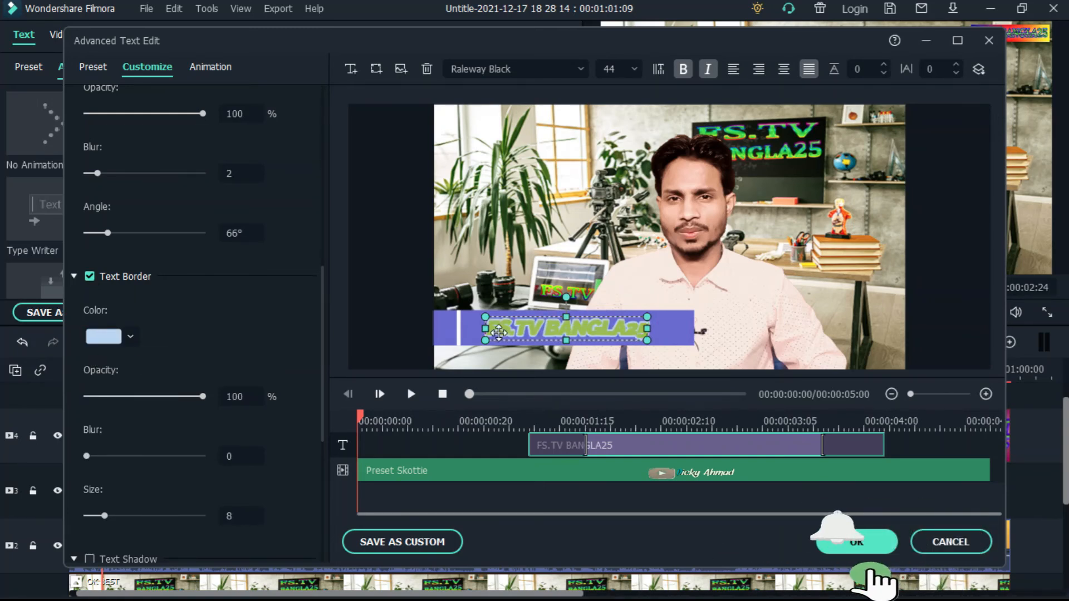
{"action": "left_click_drag", "start_coordinate": [203, 397], "coordinate": [181, 400]}
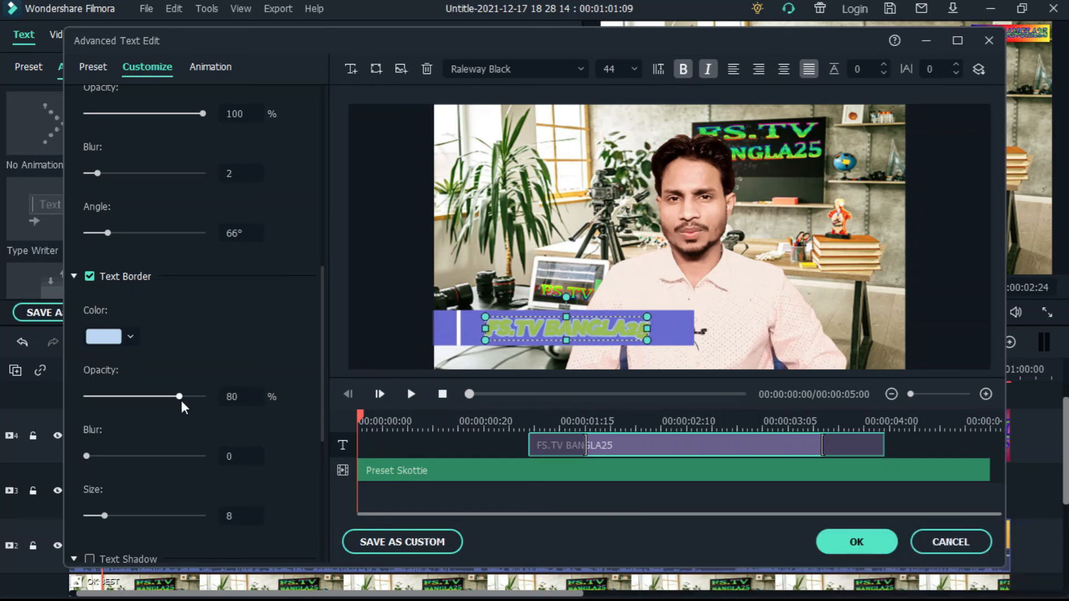
{"action": "scroll", "coordinate": [268, 475], "scroll_direction": "down", "scroll_amount": 3}
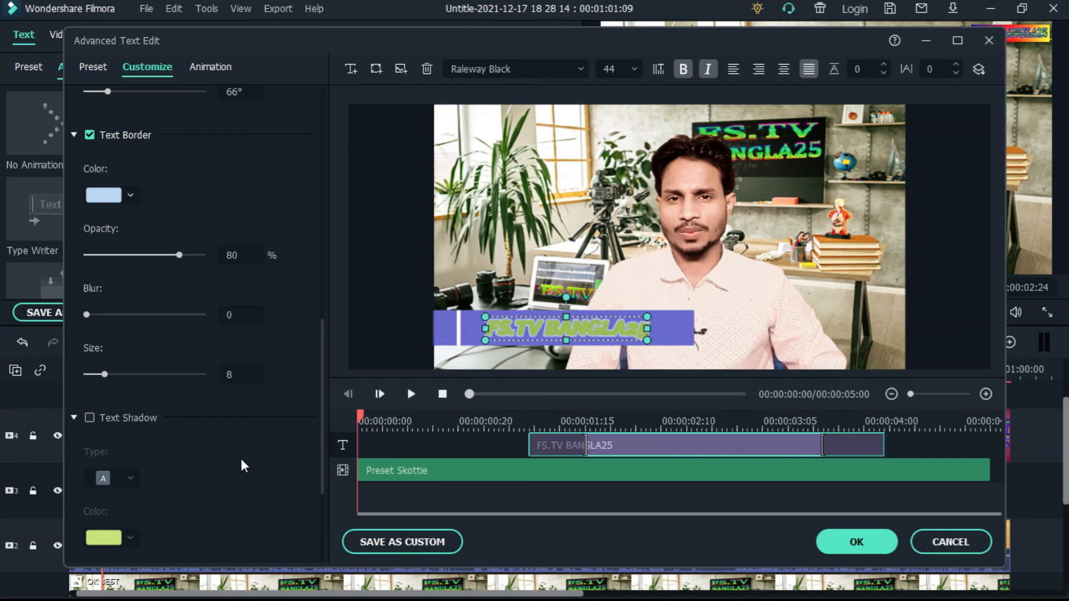
{"action": "scroll", "coordinate": [229, 457], "scroll_direction": "down", "scroll_amount": 3}
{"action": "scroll", "coordinate": [208, 362], "scroll_direction": "up", "scroll_amount": 1}
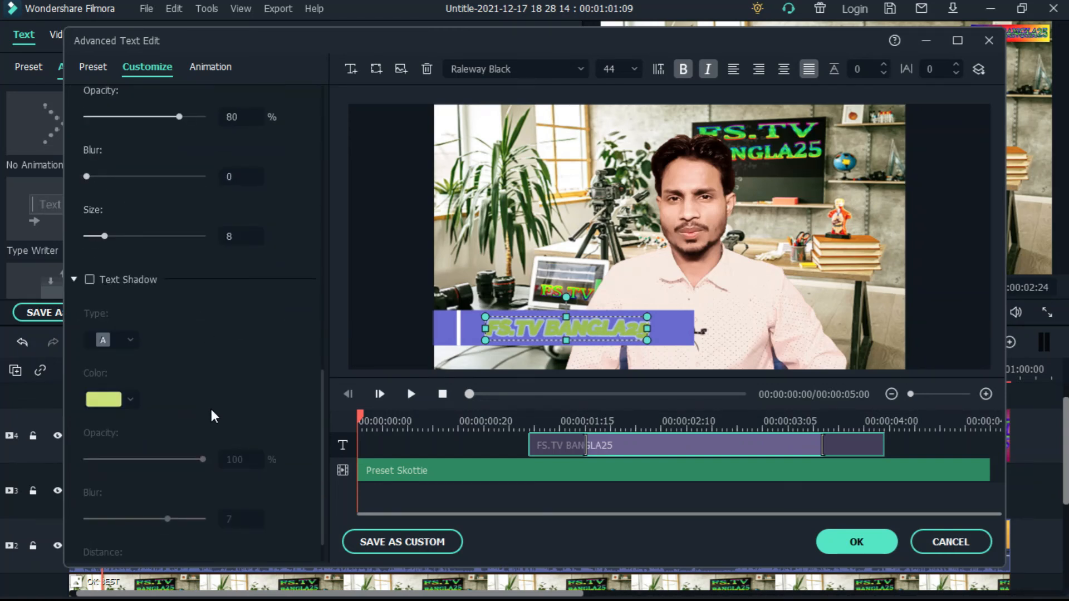
{"action": "scroll", "coordinate": [211, 412], "scroll_direction": "down", "scroll_amount": 1}
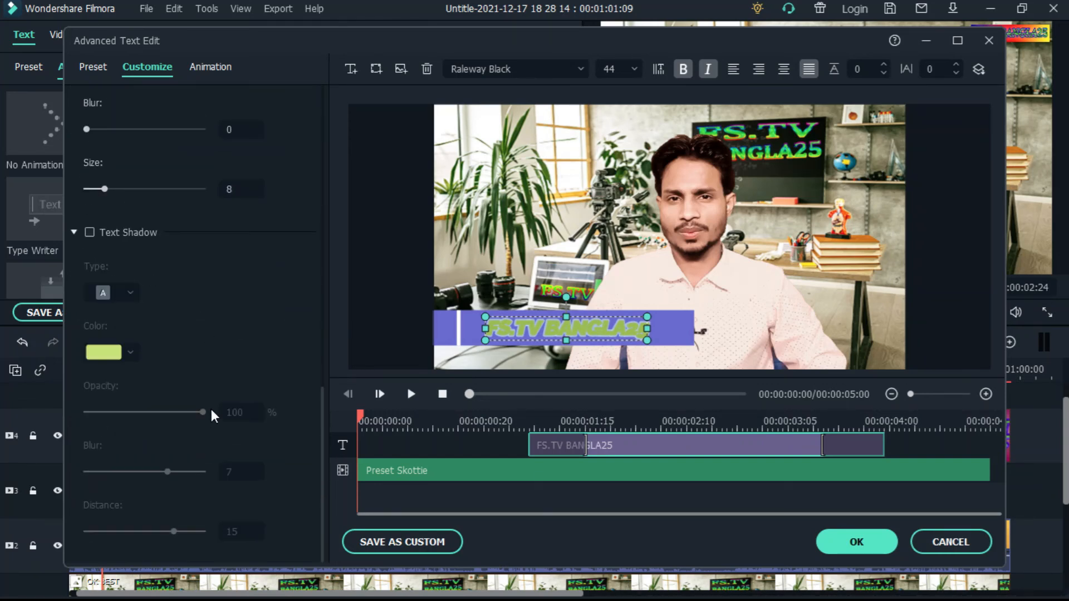
Try the Expansion and Fly in and Fly out animations on the title text, and apply the Zoom out animation
{"action": "left_click", "coordinate": [218, 69]}
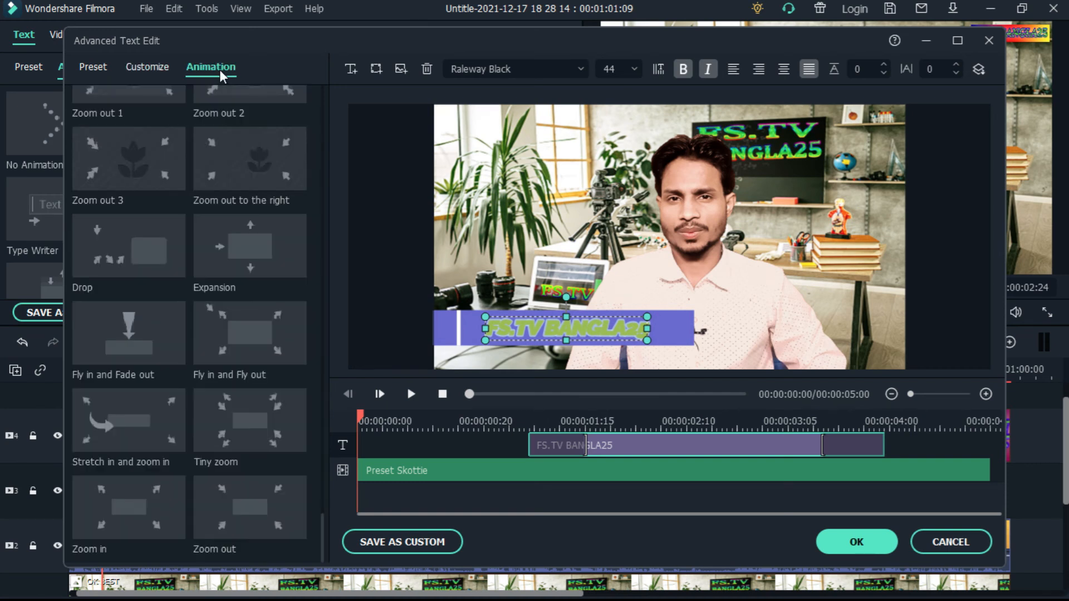
{"action": "double_click", "coordinate": [250, 253]}
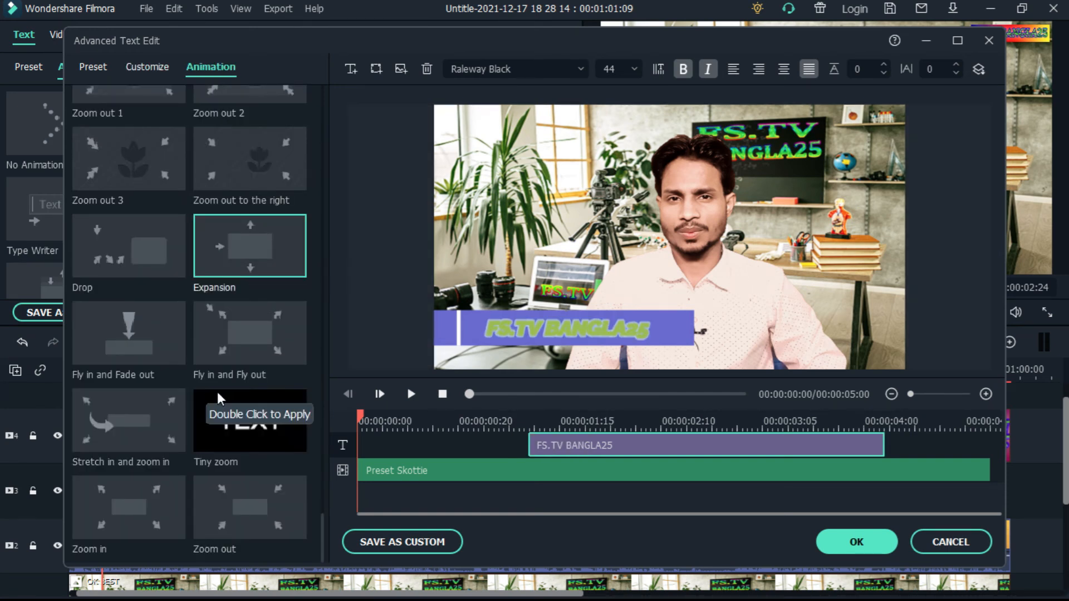
{"action": "double_click", "coordinate": [237, 320]}
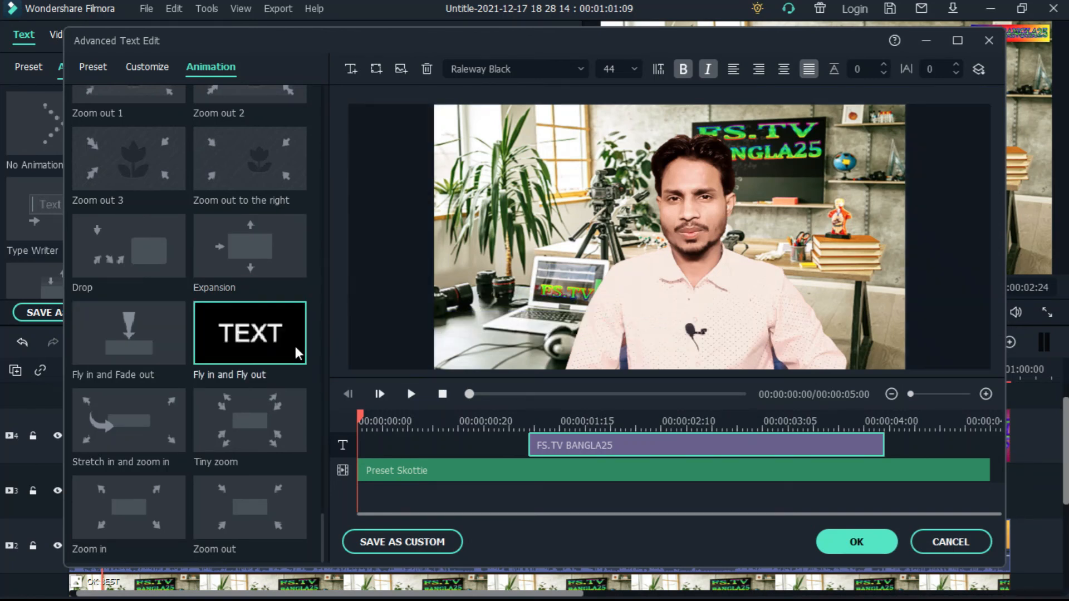
{"action": "double_click", "coordinate": [258, 497]}
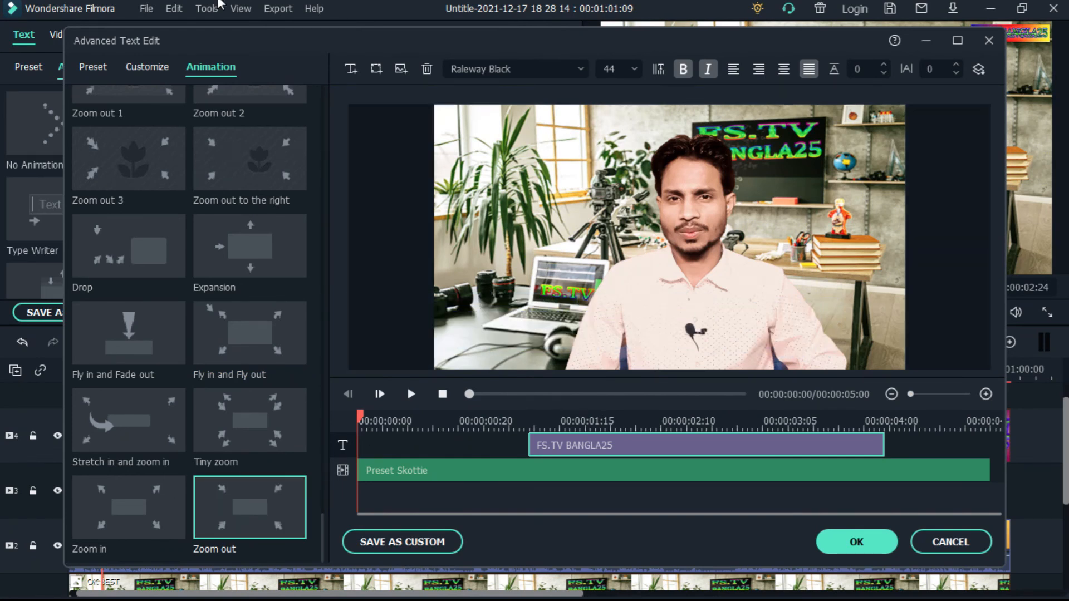
Apply the Text style 20 preset to the title text and close the advanced text editor, keeping the changes
{"action": "left_click", "coordinate": [92, 68]}
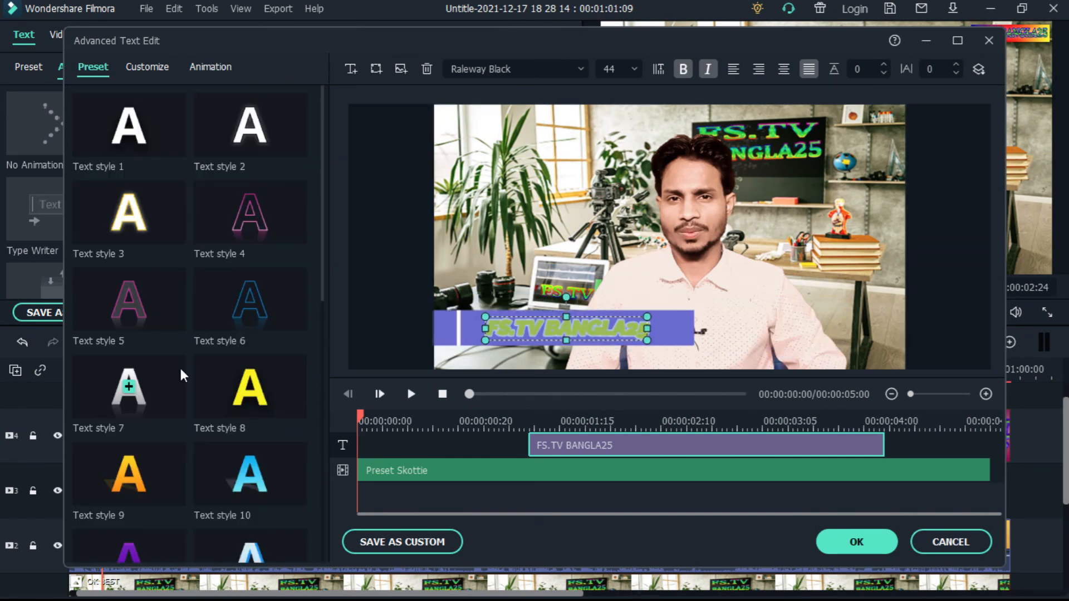
{"action": "scroll", "coordinate": [205, 362], "scroll_direction": "down", "scroll_amount": 5}
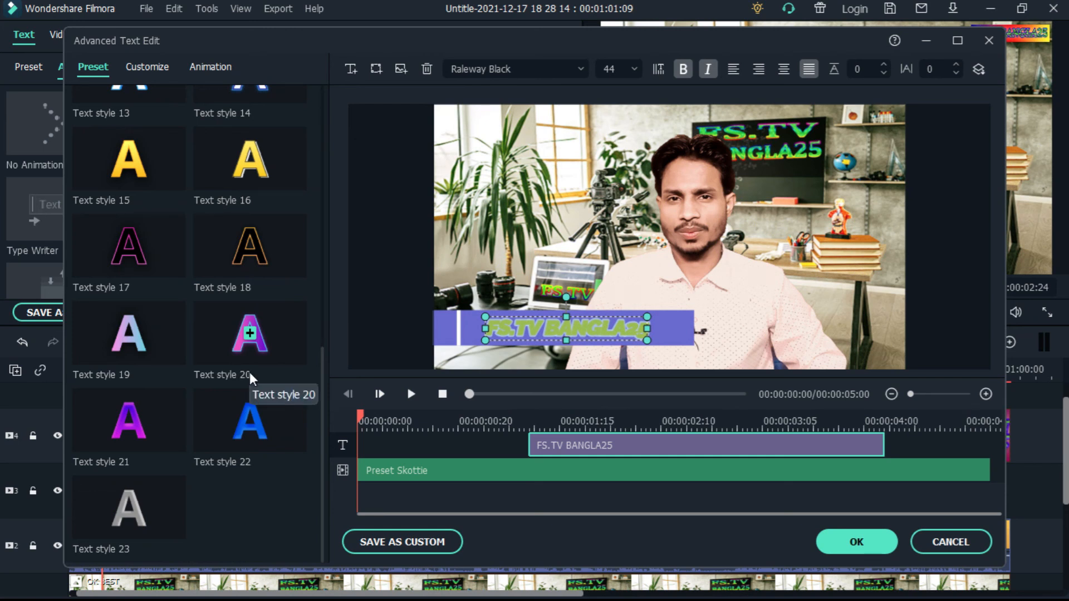
{"action": "left_click", "coordinate": [254, 342]}
{"action": "double_click", "coordinate": [252, 342]}
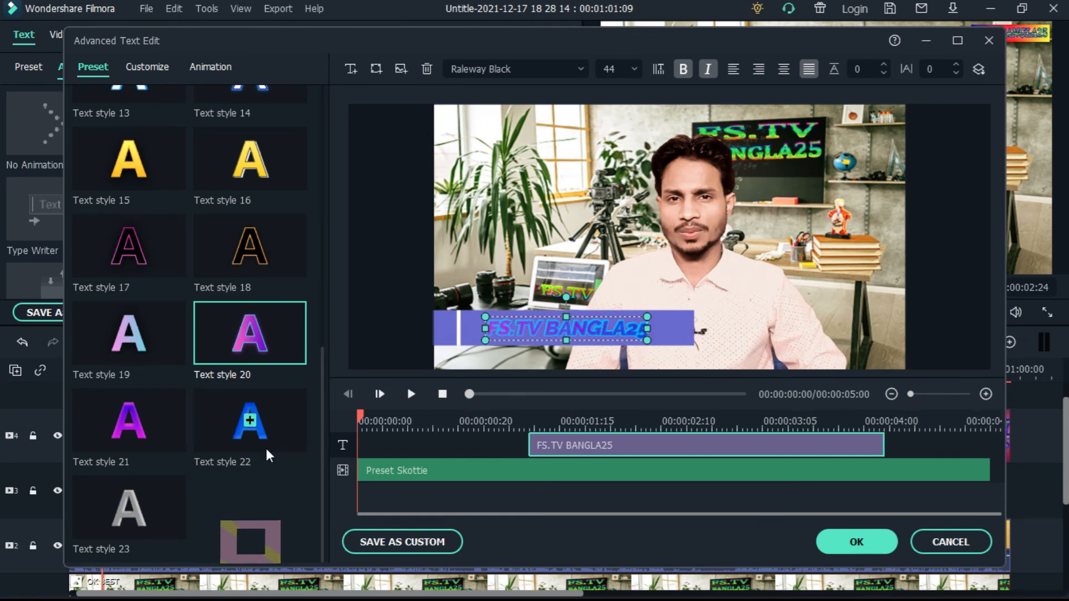
{"action": "scroll", "coordinate": [266, 448], "scroll_direction": "up", "scroll_amount": 1}
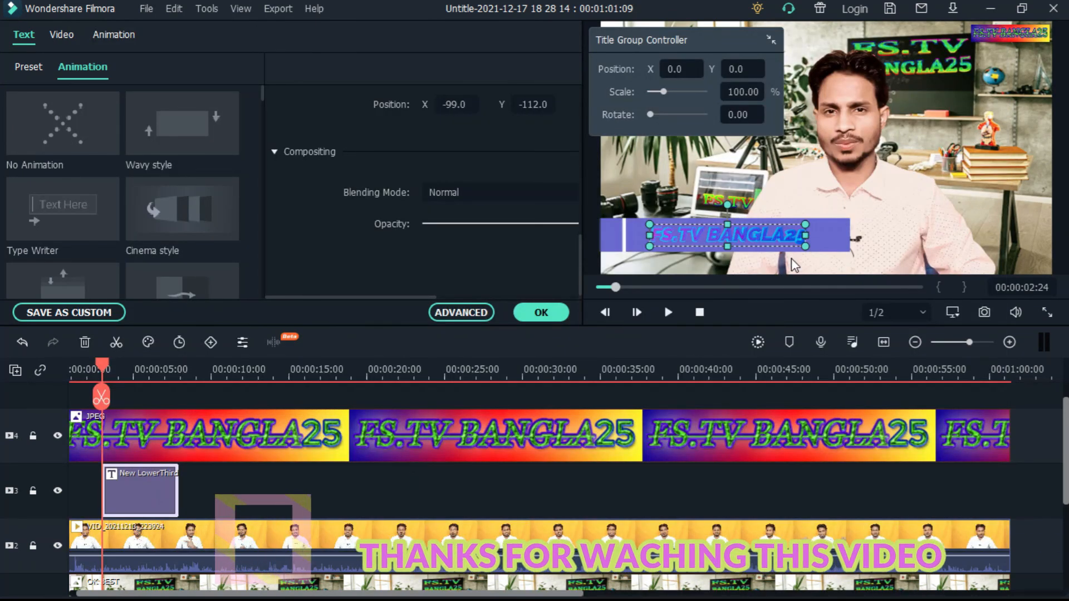
Reduce the purple bar's opacity to 52.23% and give it a drop shadow with a distance of 7
{"action": "left_click", "coordinate": [826, 244]}
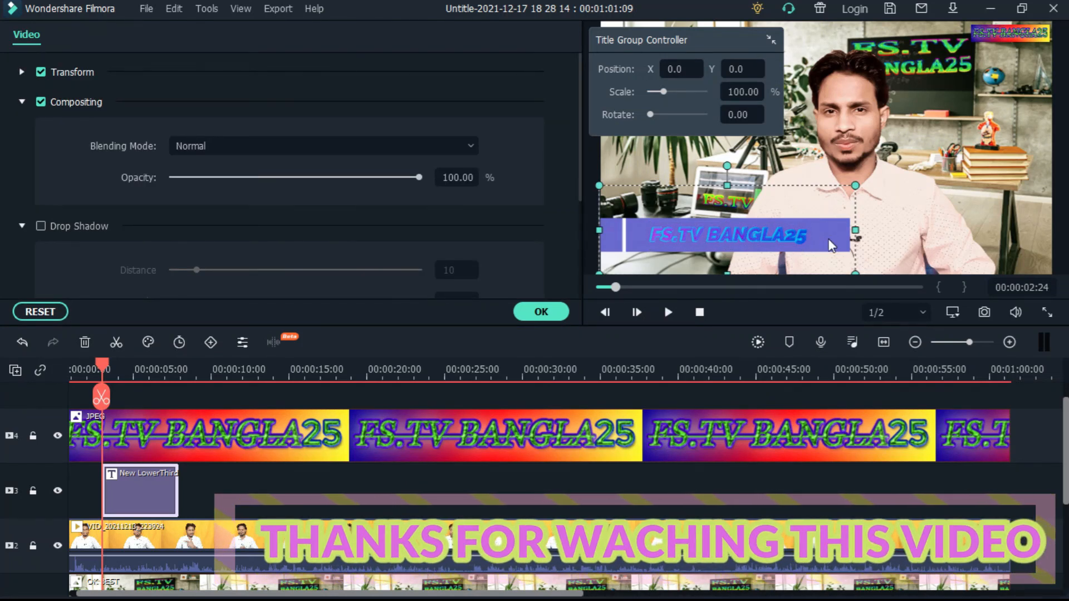
{"action": "left_click_drag", "start_coordinate": [420, 177], "coordinate": [302, 177]}
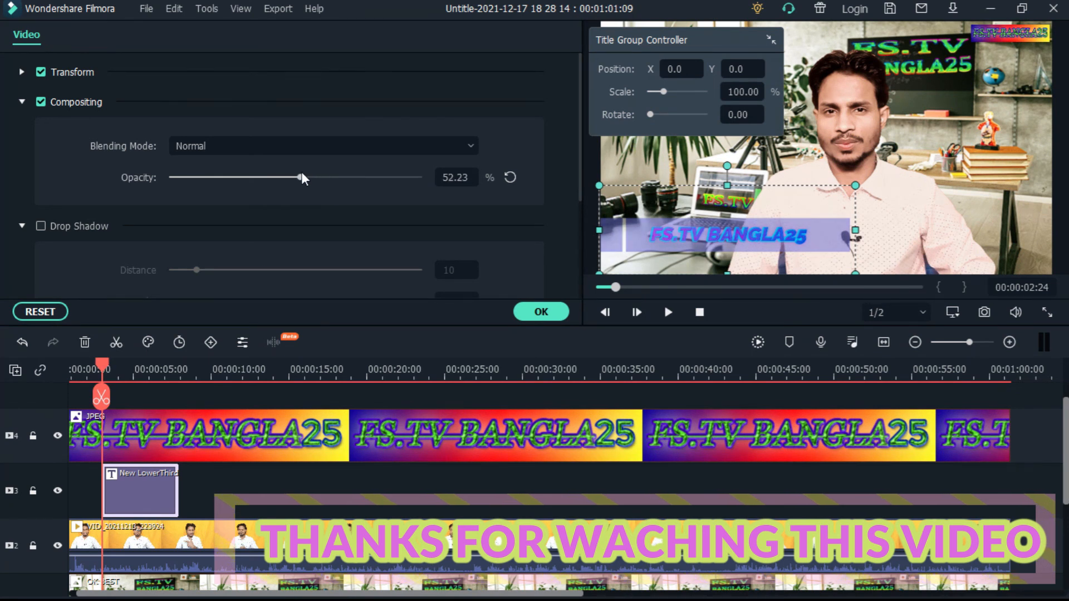
{"action": "left_click", "coordinate": [40, 226]}
{"action": "left_click_drag", "start_coordinate": [191, 267], "coordinate": [189, 270]}
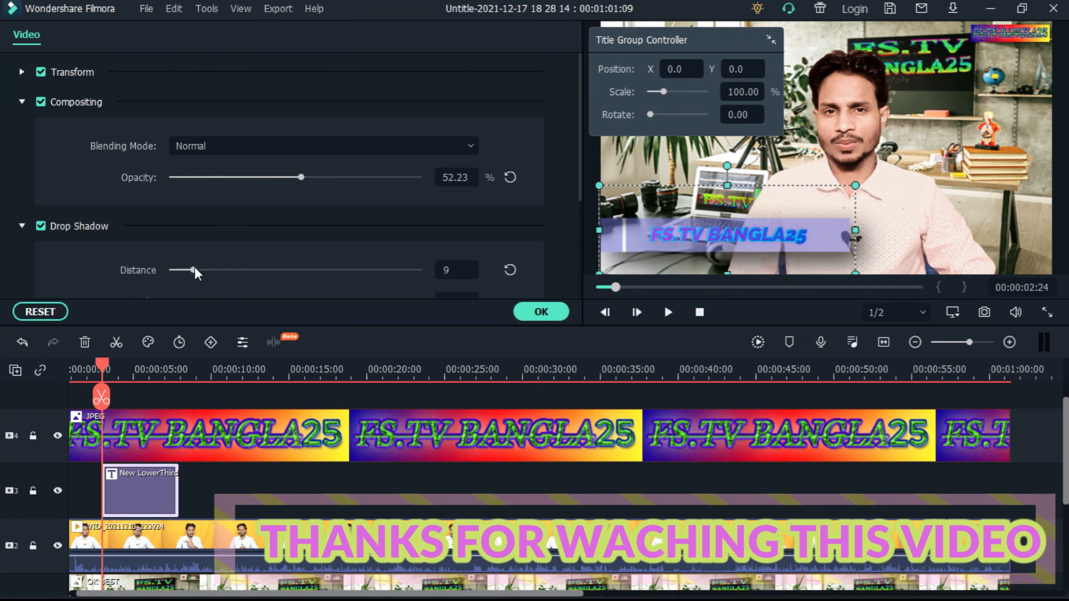
Try enlarging the purple bar to 91.72%, and set its scale to 40.76%
{"action": "left_click", "coordinate": [22, 72]}
{"action": "left_click_drag", "start_coordinate": [207, 177], "coordinate": [228, 180]}
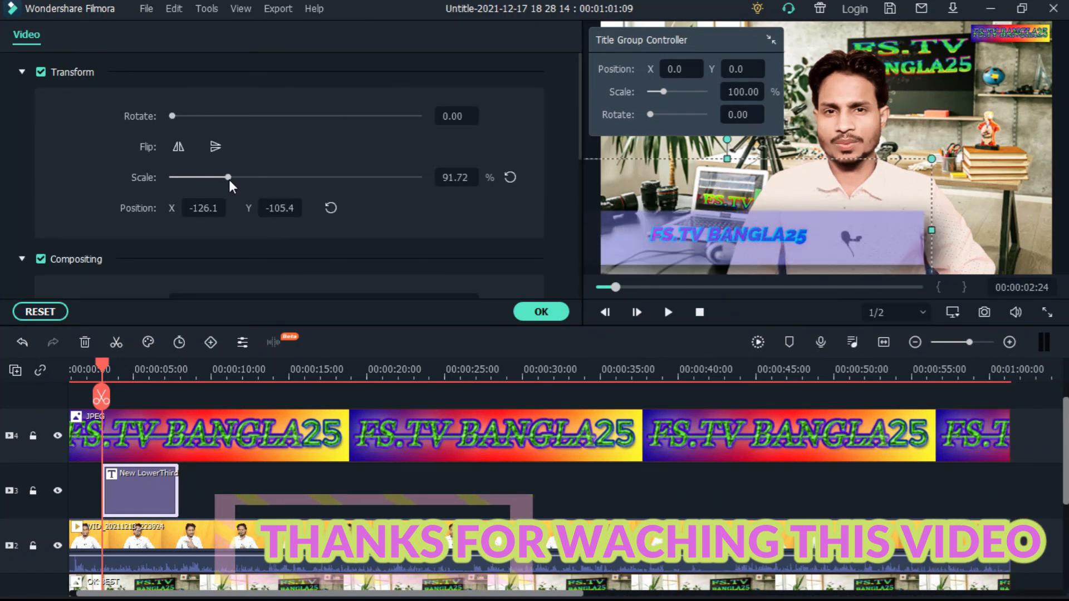
{"action": "left_click_drag", "start_coordinate": [229, 180], "coordinate": [197, 178]}
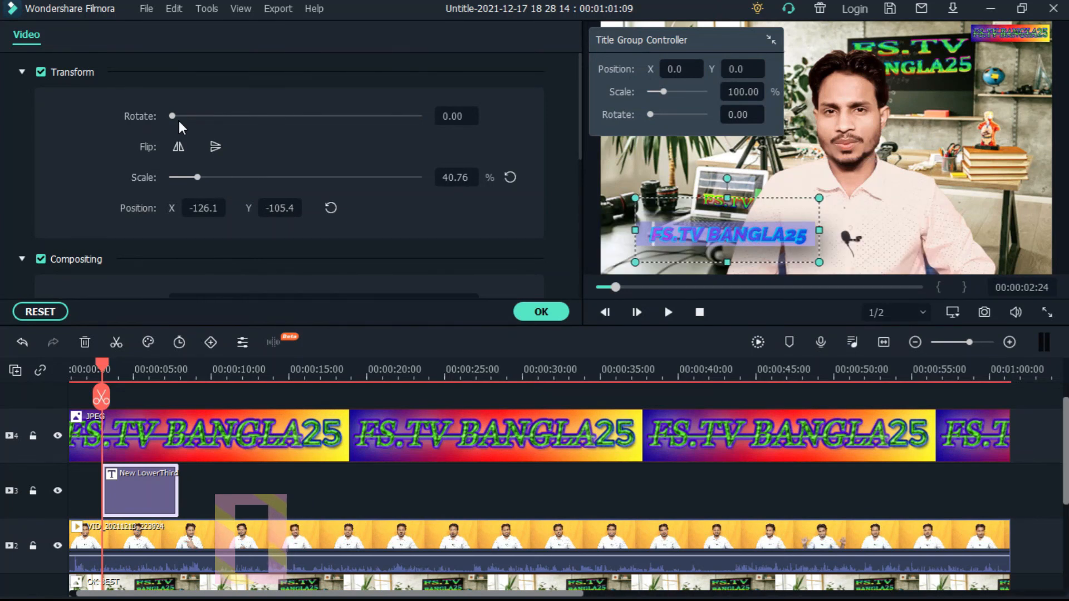
Set the bar's drop shadow blur to 39, keep its shadow color, and confirm the title edits
{"action": "scroll", "coordinate": [216, 177], "scroll_direction": "down", "scroll_amount": 5}
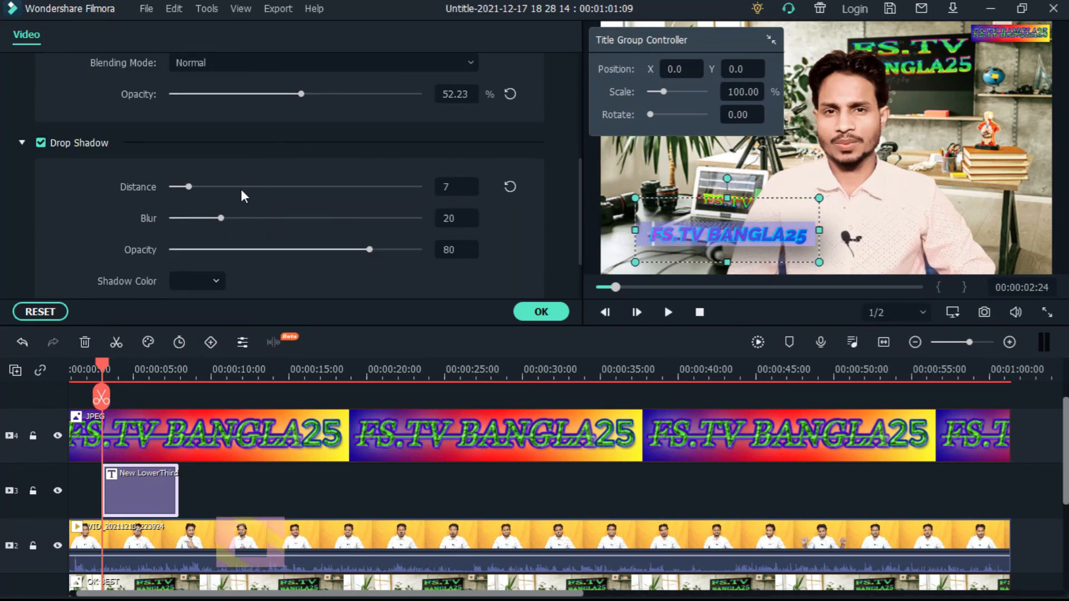
{"action": "scroll", "coordinate": [242, 190], "scroll_direction": "down", "scroll_amount": 2}
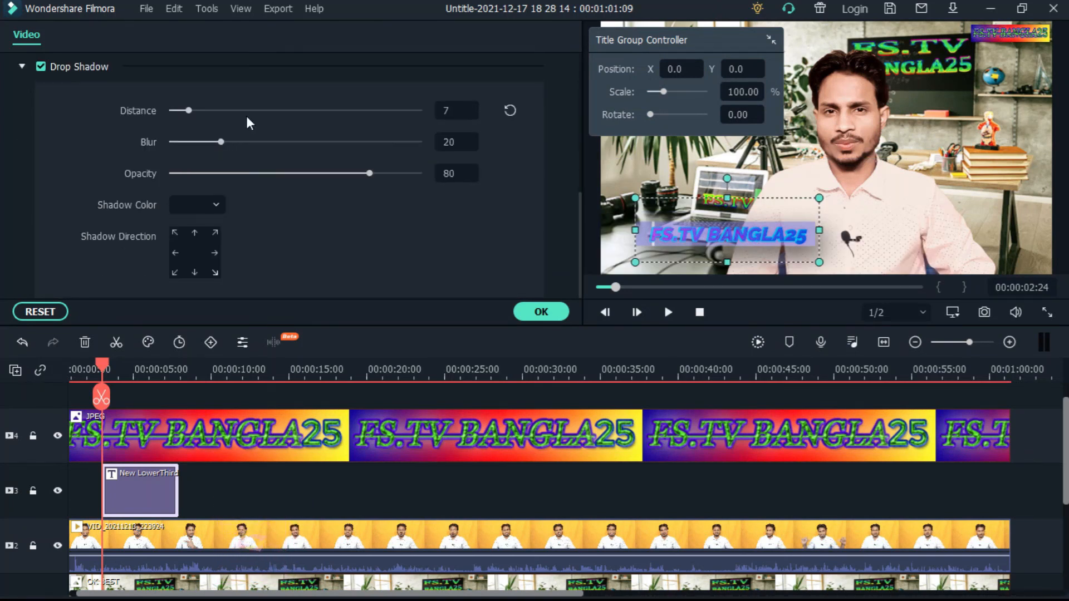
{"action": "scroll", "coordinate": [246, 116], "scroll_direction": "up", "scroll_amount": 1}
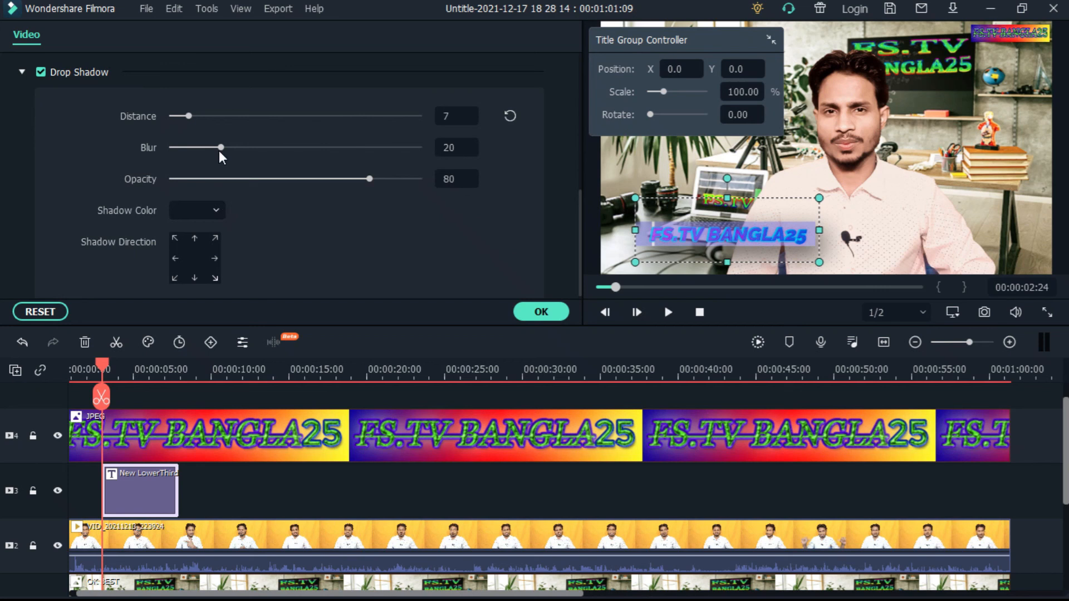
{"action": "left_click_drag", "start_coordinate": [221, 147], "coordinate": [267, 147]}
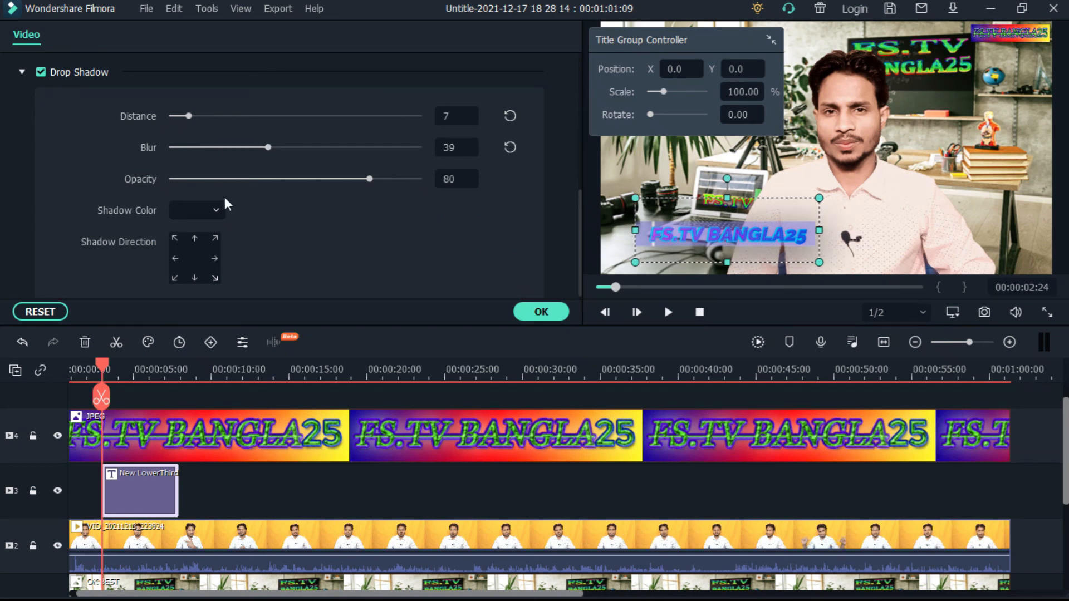
{"action": "left_click", "coordinate": [212, 213]}
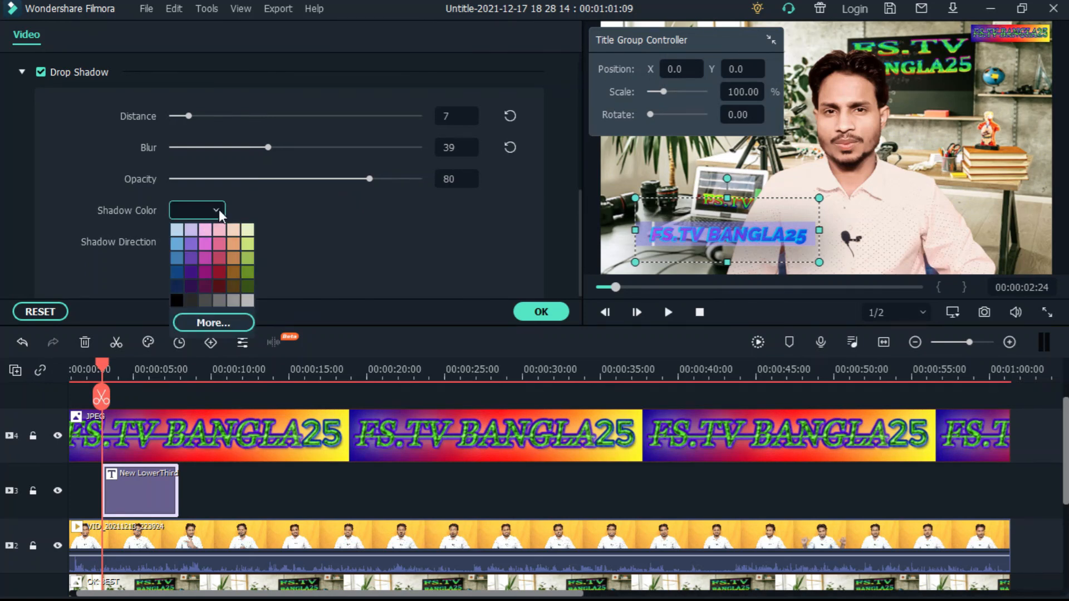
{"action": "left_click", "coordinate": [218, 210]}
{"action": "scroll", "coordinate": [457, 257], "scroll_direction": "up", "scroll_amount": 2}
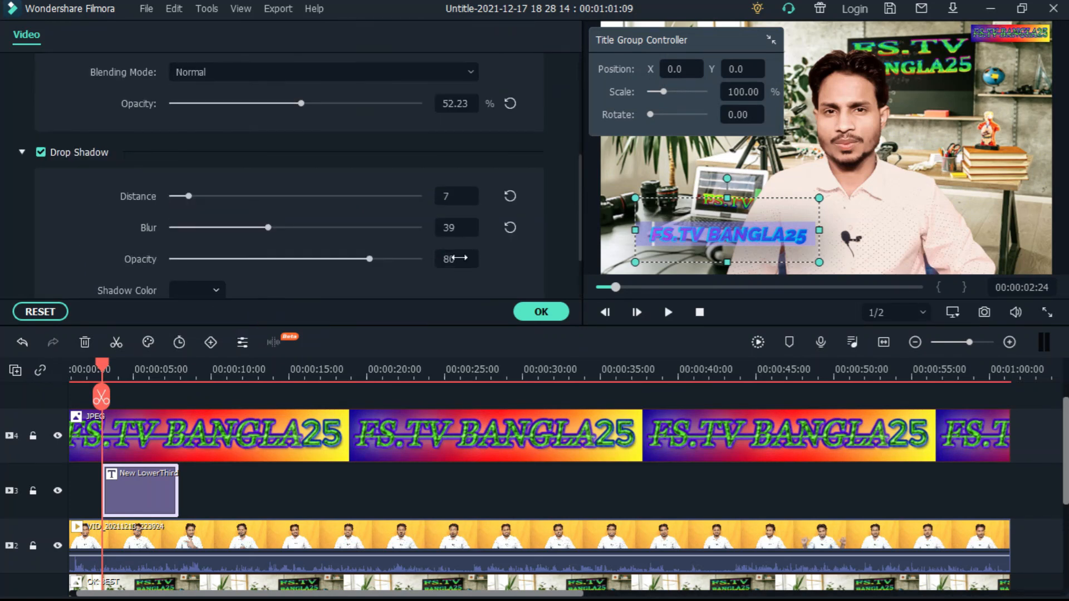
{"action": "left_click", "coordinate": [544, 312]}
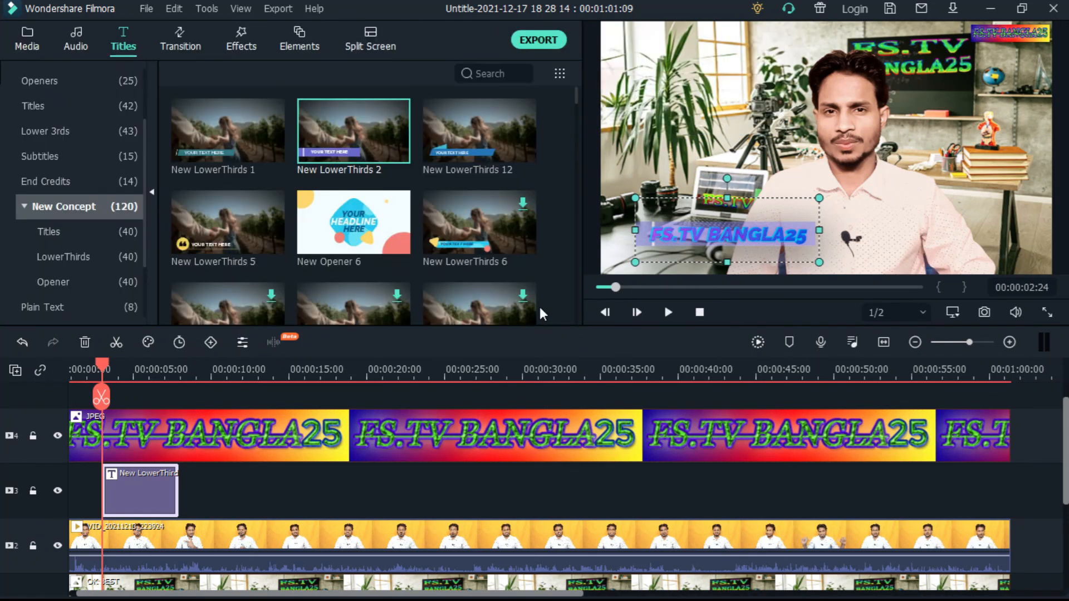